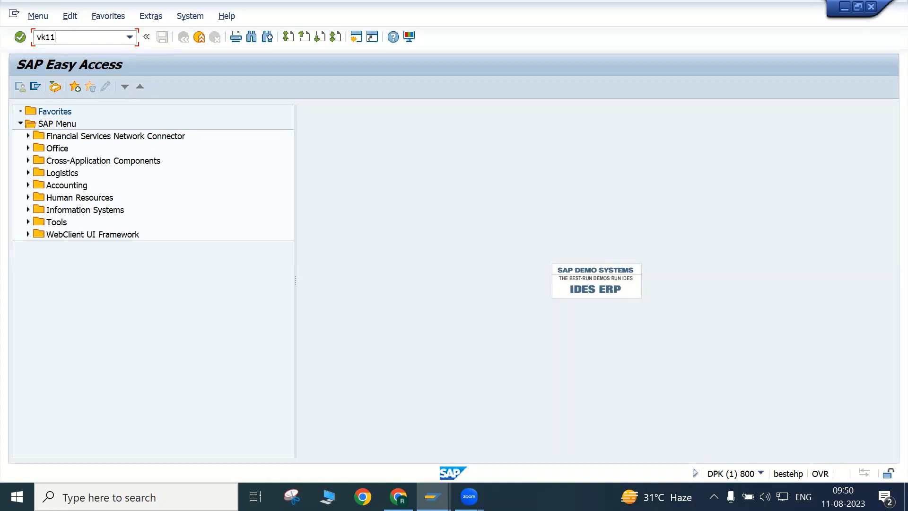
Step: Open transaction VK11 for creating condition records and go to the condition type entry
key(Return)
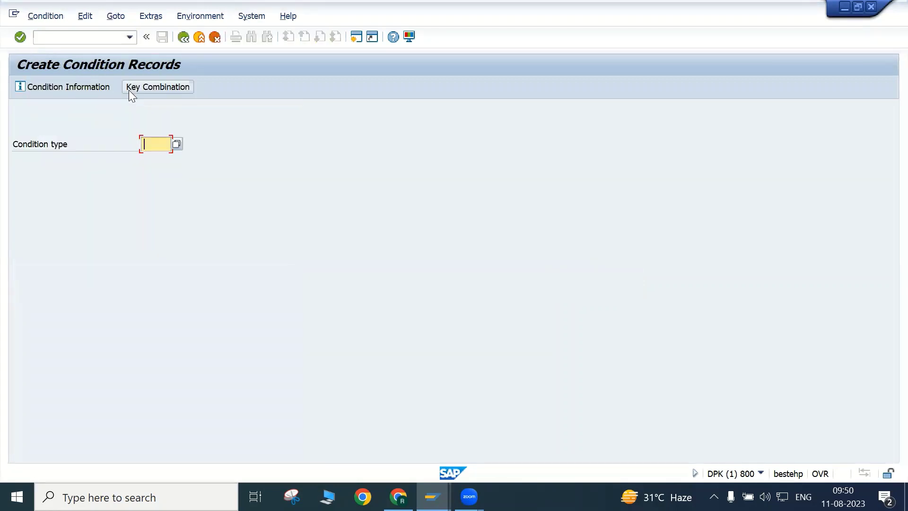
click(151, 144)
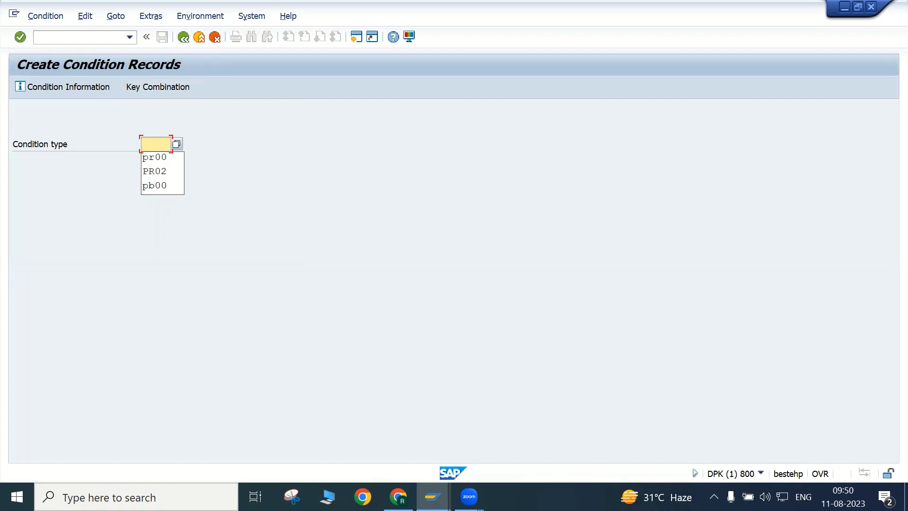
Step: Switch to the Google Meet call in Chrome, share the entire screen, and minimize the browser to return to SAP
click(398, 496)
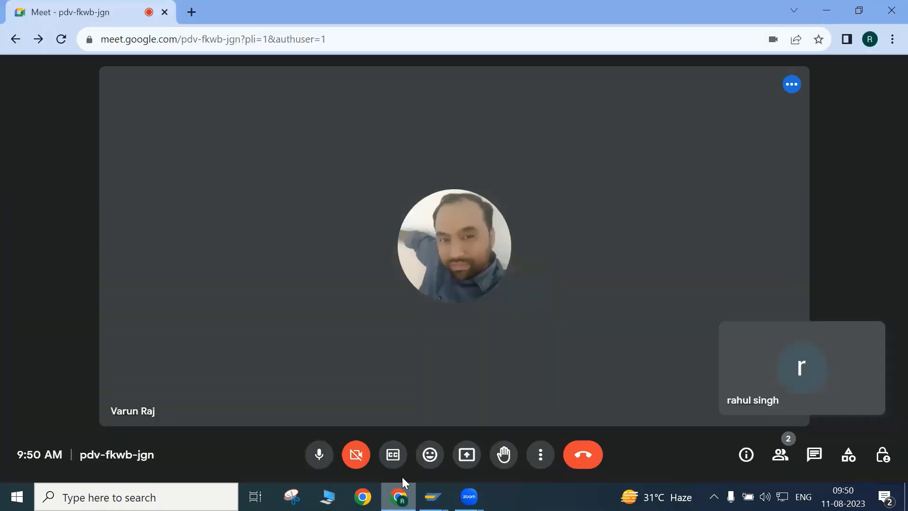
click(465, 457)
click(582, 121)
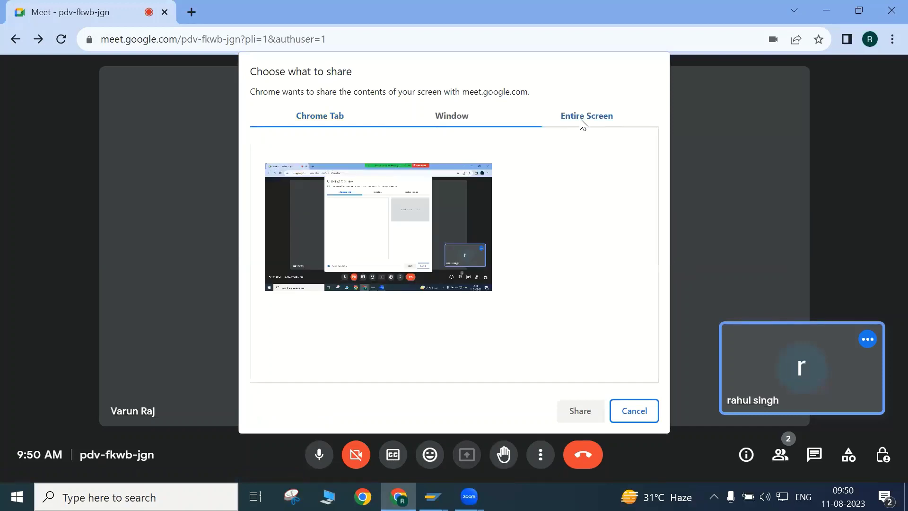
click(370, 241)
click(589, 408)
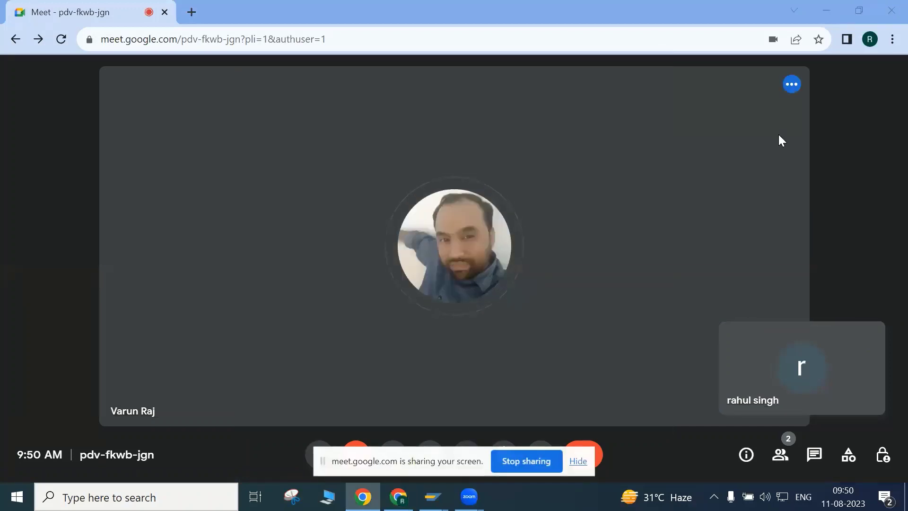
click(827, 11)
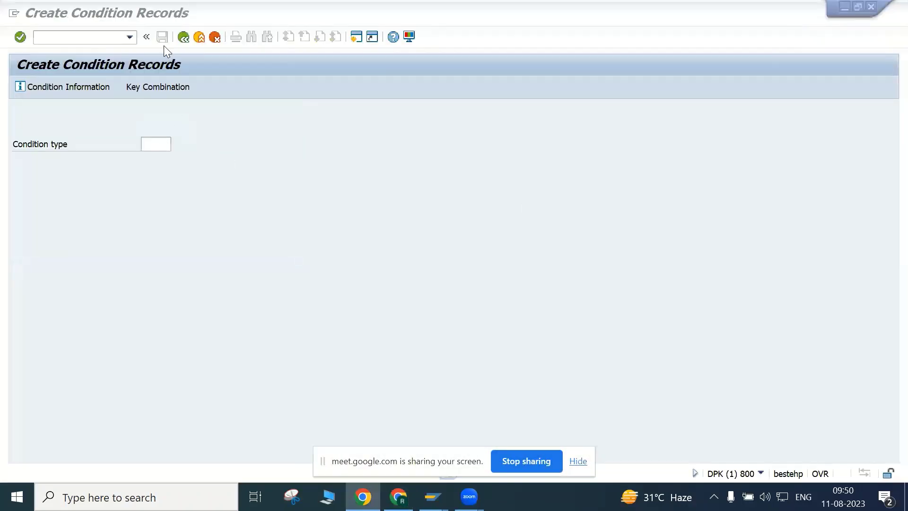
Step: Restart transaction VK11, display the key combinations for condition type PR00, and exit without choosing one
click(183, 37)
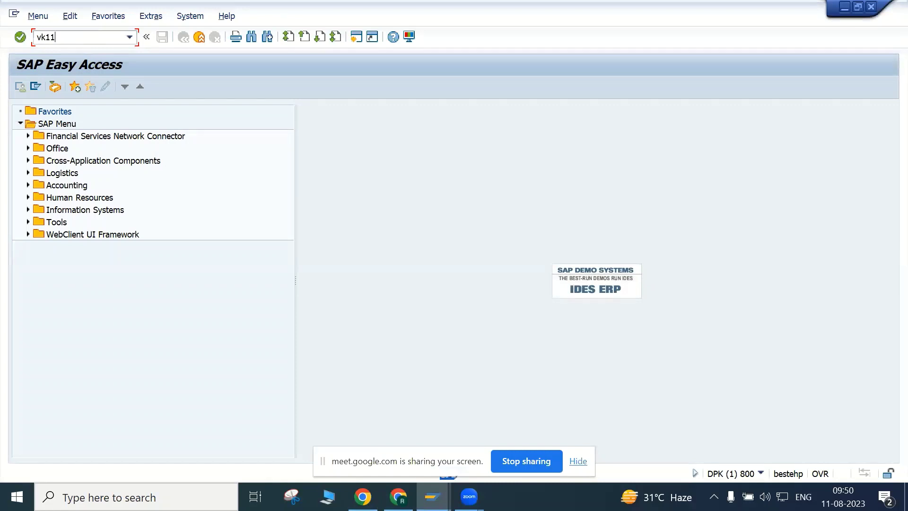
key(Return)
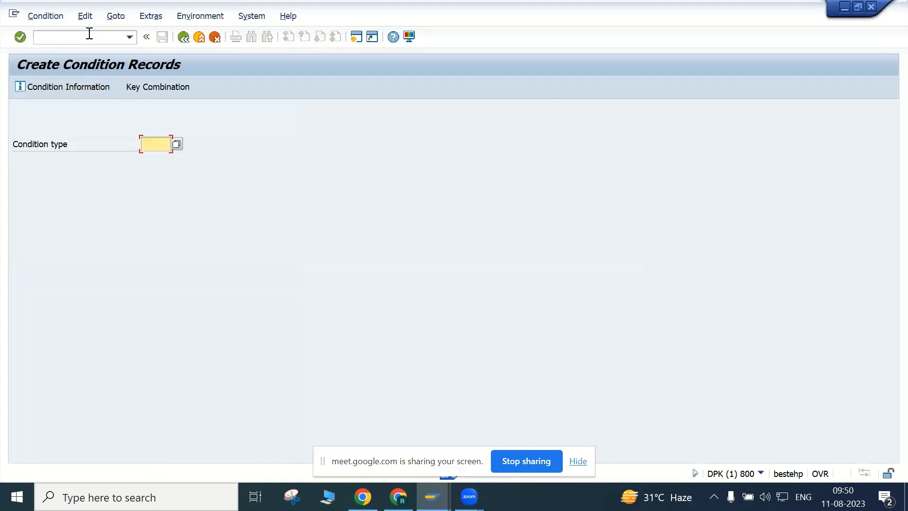
click(156, 143)
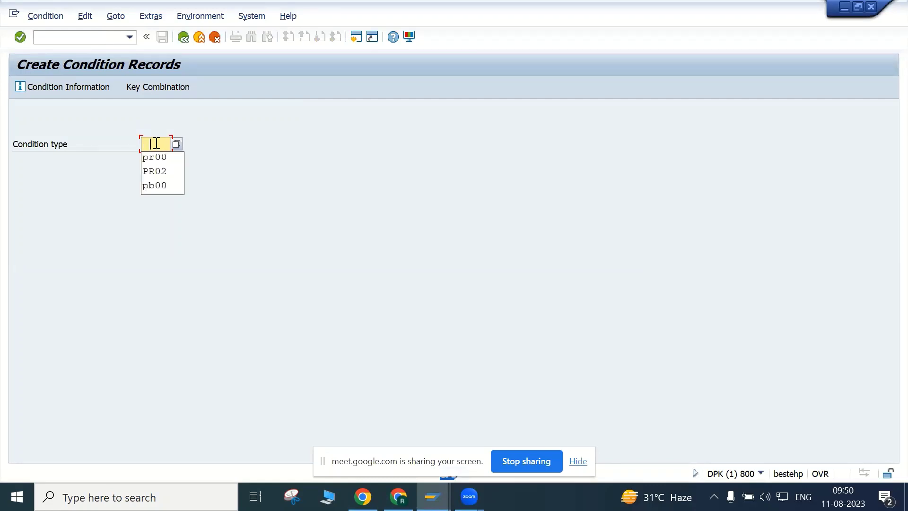
key(Down)
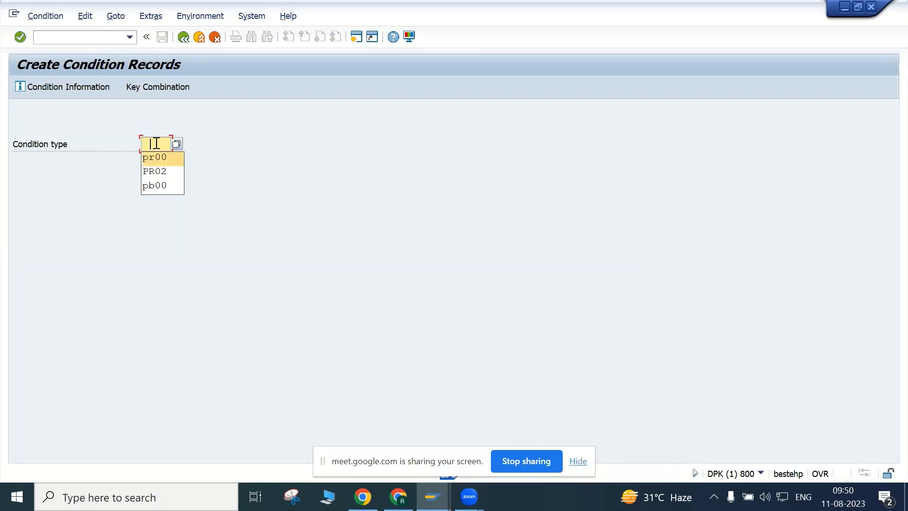
key(Return)
key(Return)
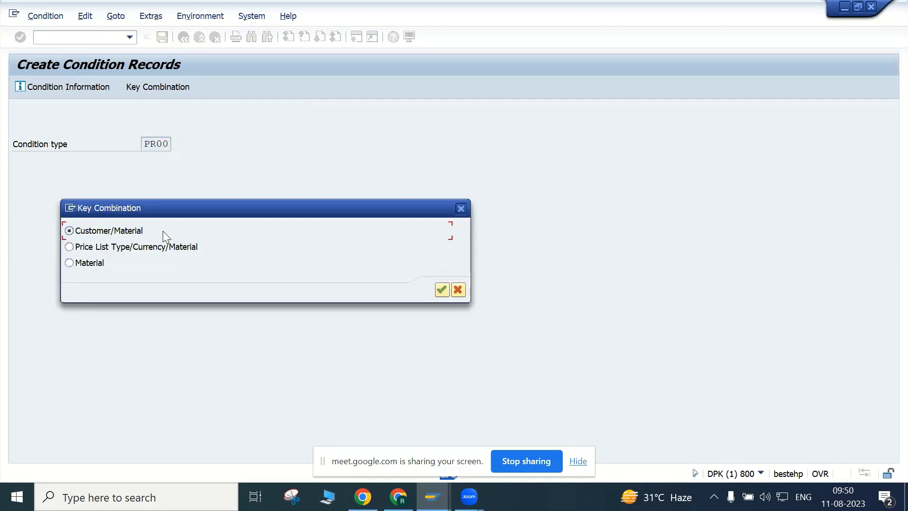
drag(124, 214, 319, 212)
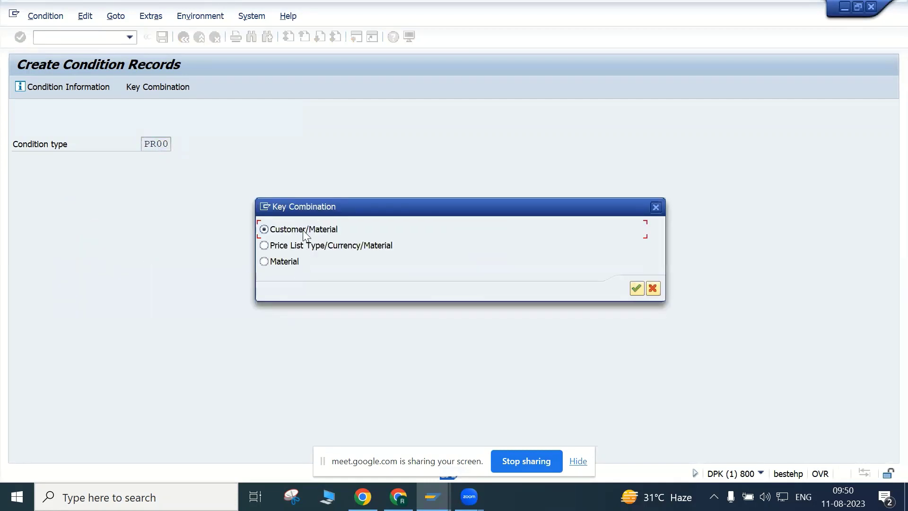
click(654, 294)
click(187, 39)
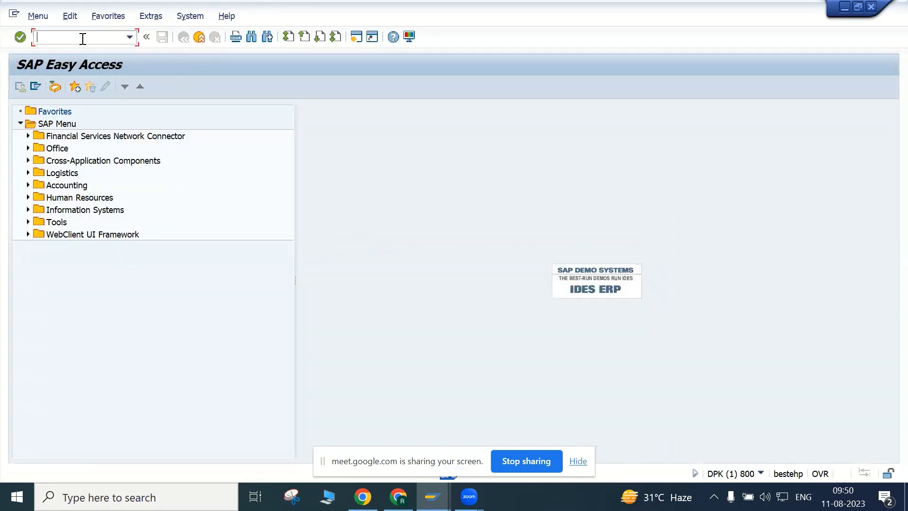
Step: Open the SAP Customizing Implementation Guide with transaction SPRO and expand Sales and Distribution
text(spro)
key(Return)
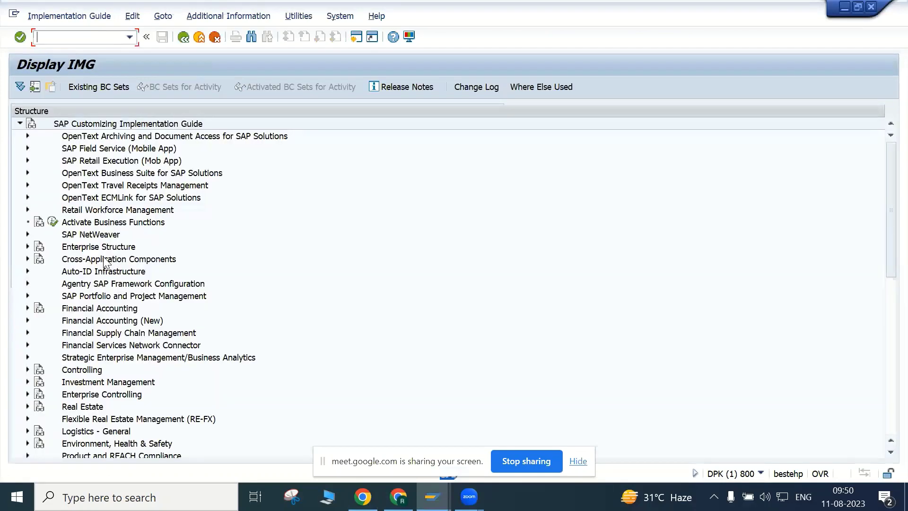
scroll(90, 306, down, 5)
scroll(90, 307, down, 3)
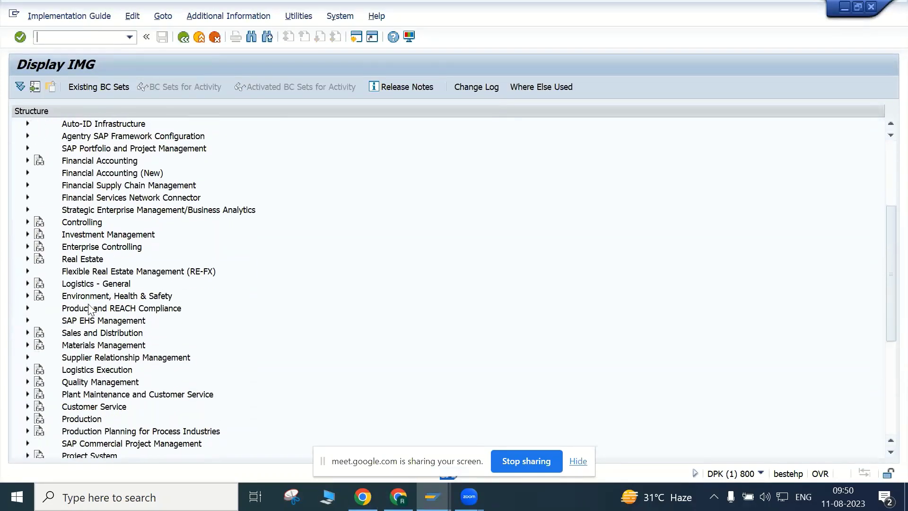
click(26, 333)
scroll(167, 315, down, 5)
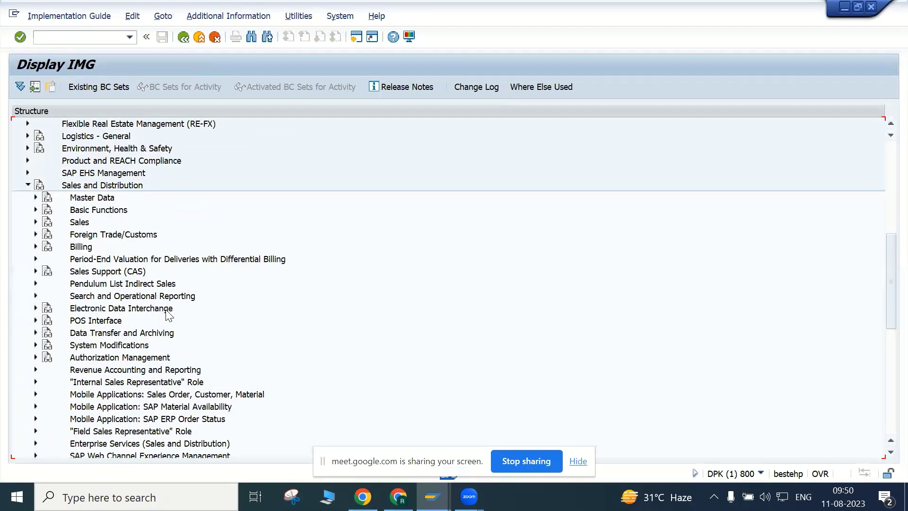
Step: Expand Basic Functions, Pricing and Pricing Control under Sales and Distribution
click(79, 174)
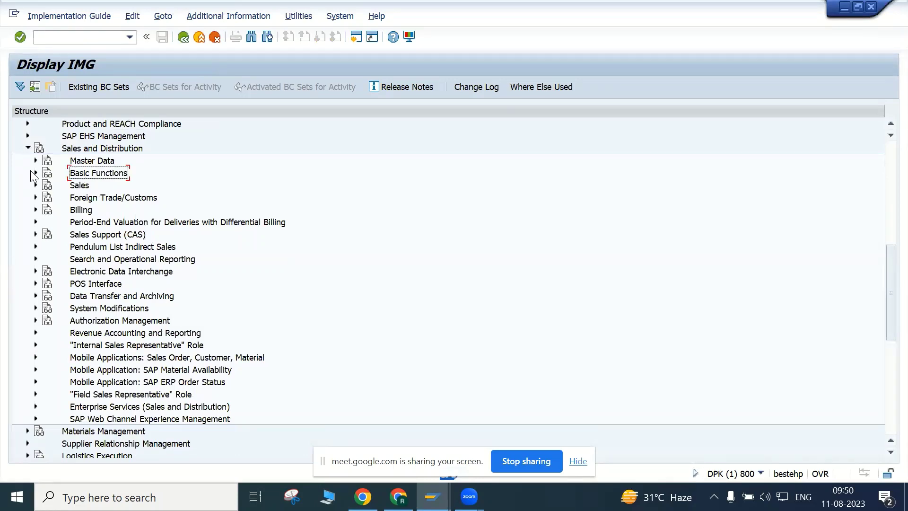
click(36, 174)
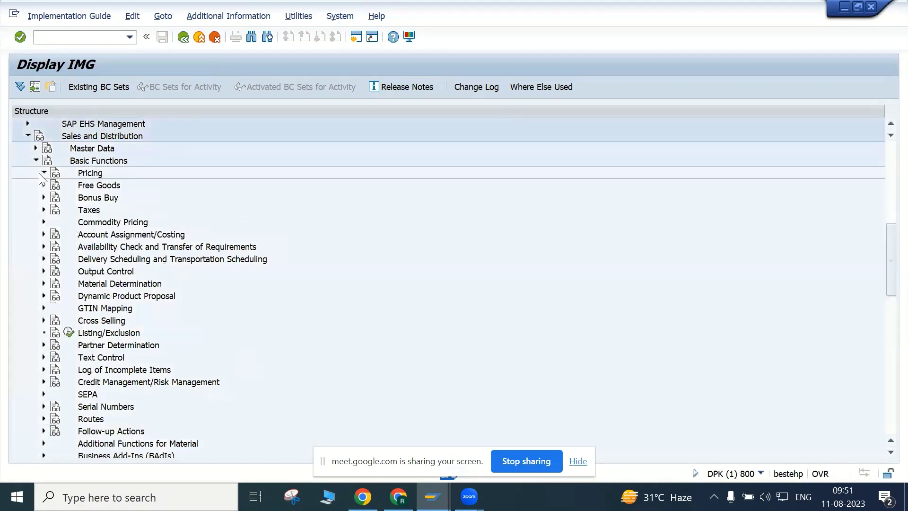
click(44, 173)
click(113, 186)
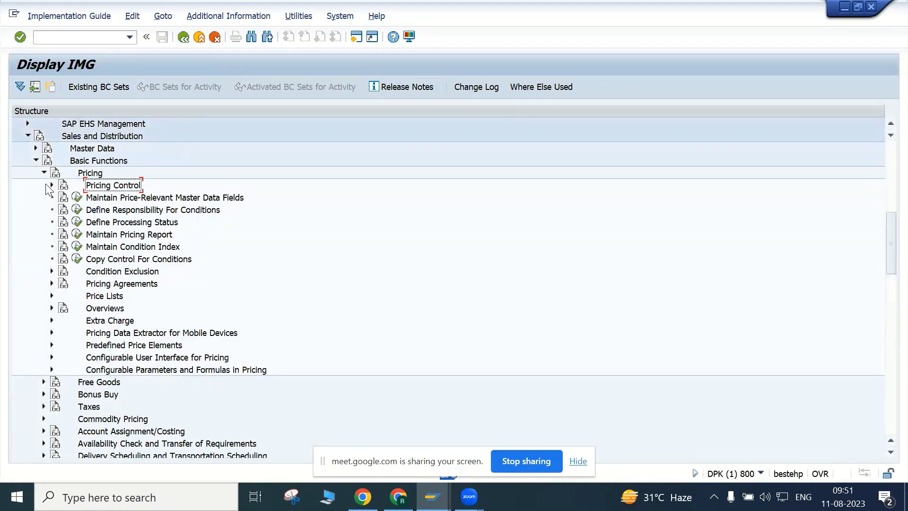
click(52, 185)
scroll(204, 272, up, 1)
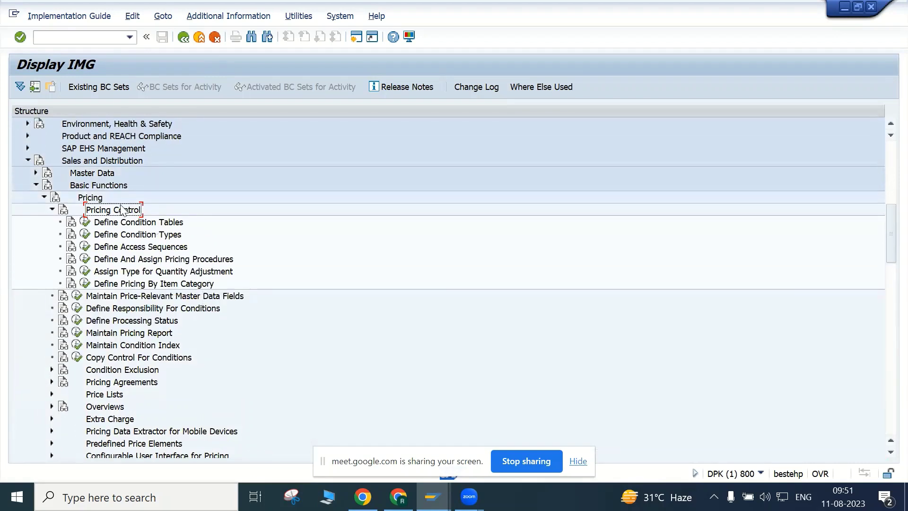
Step: Open the Maintain pricing procedures activity of Define And Assign Pricing Procedures under Pricing Control
click(85, 186)
click(90, 198)
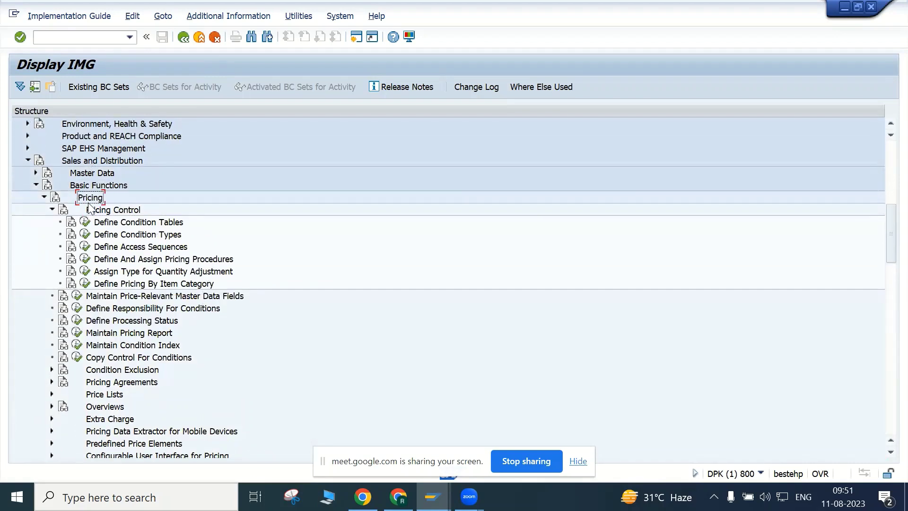
click(103, 212)
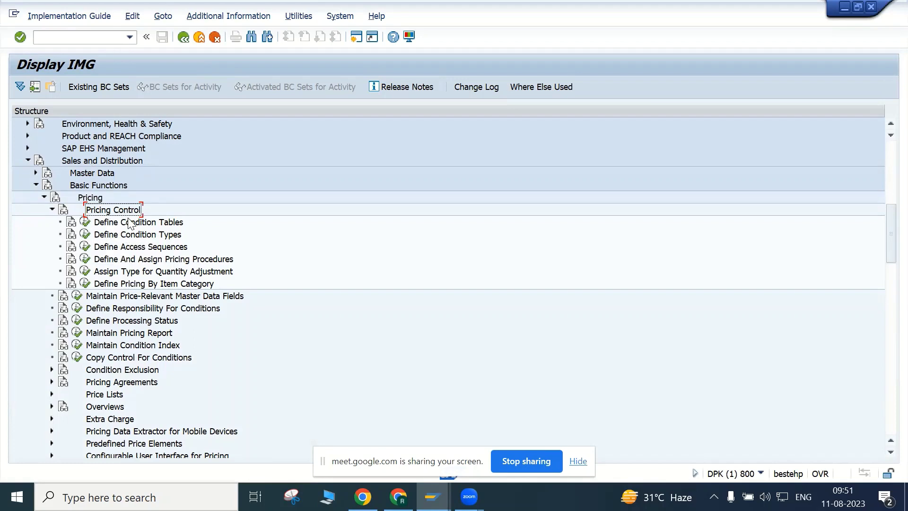
click(86, 262)
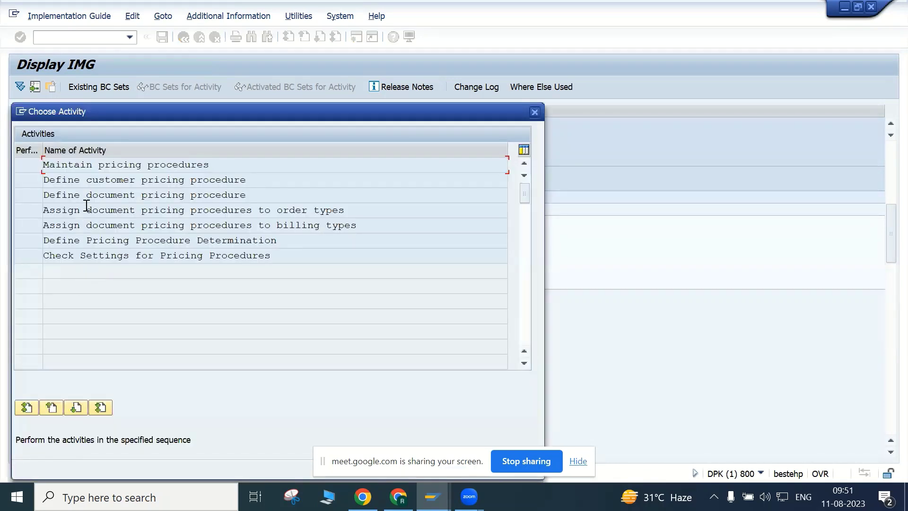
double_click(141, 165)
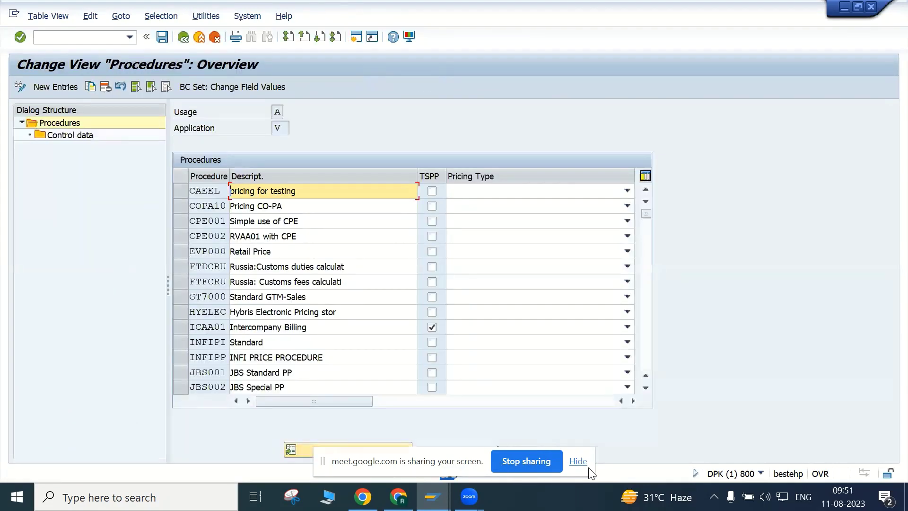
Step: Hide the screen-sharing bar, position the procedure list at "rv", and open the control data of procedure RVAA01
click(578, 461)
click(350, 449)
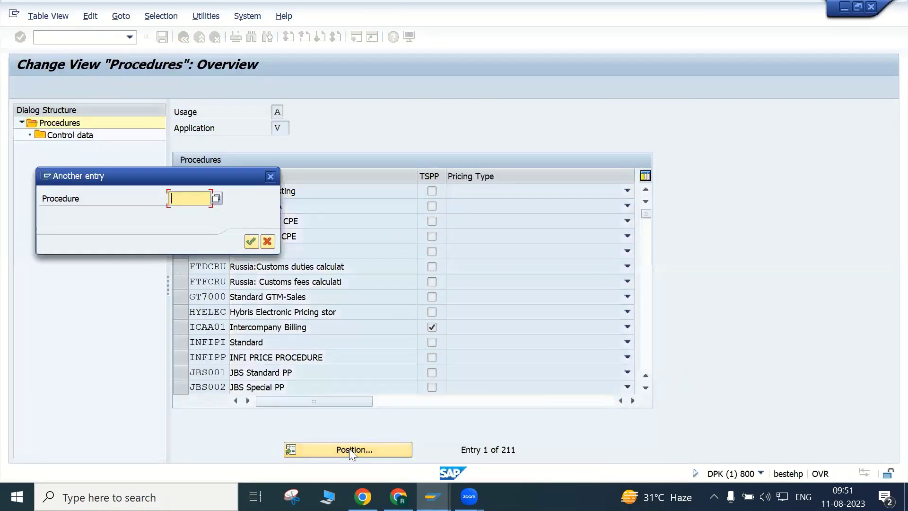
text(rv)
key(Return)
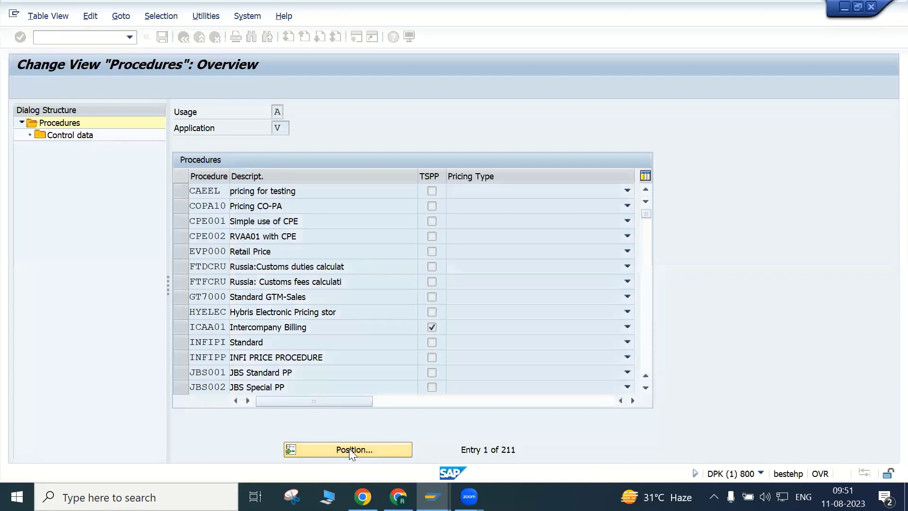
click(185, 205)
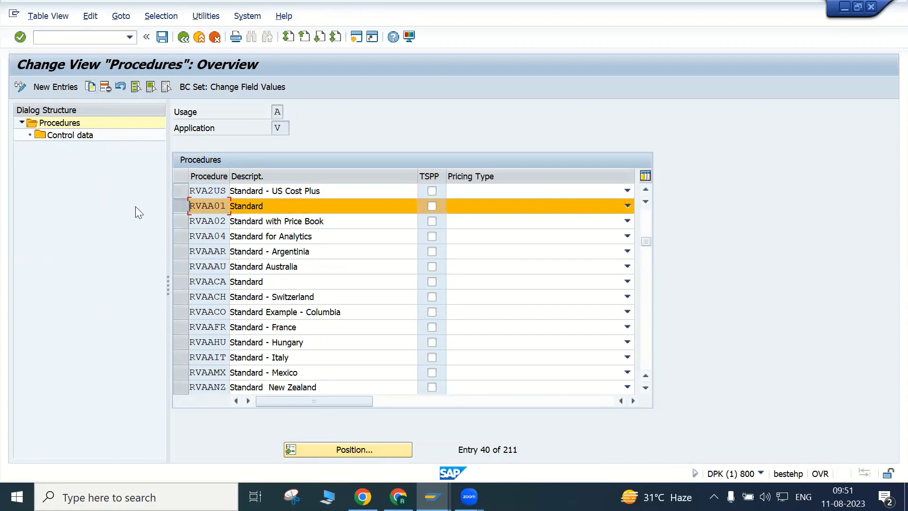
double_click(71, 135)
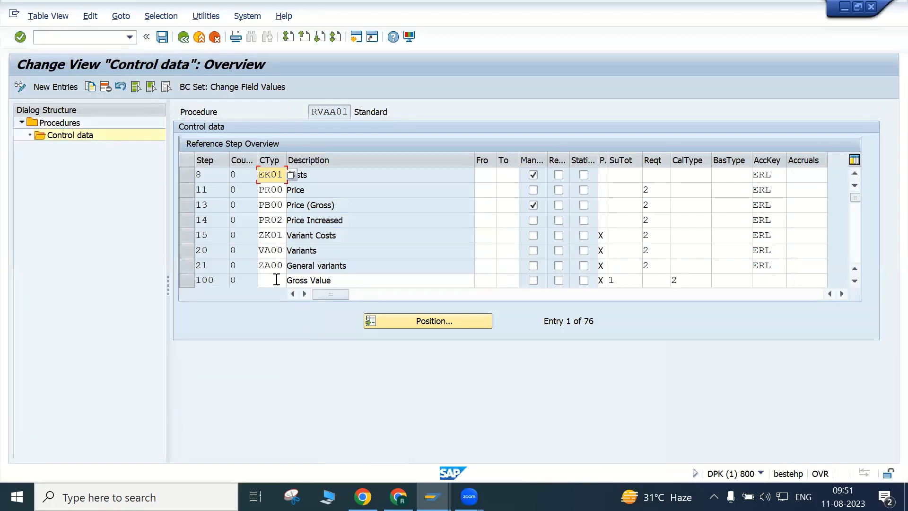
Step: Examine the step, counter, condition type, description and From fields in the first control data rows, including the PR00 Price row
click(221, 177)
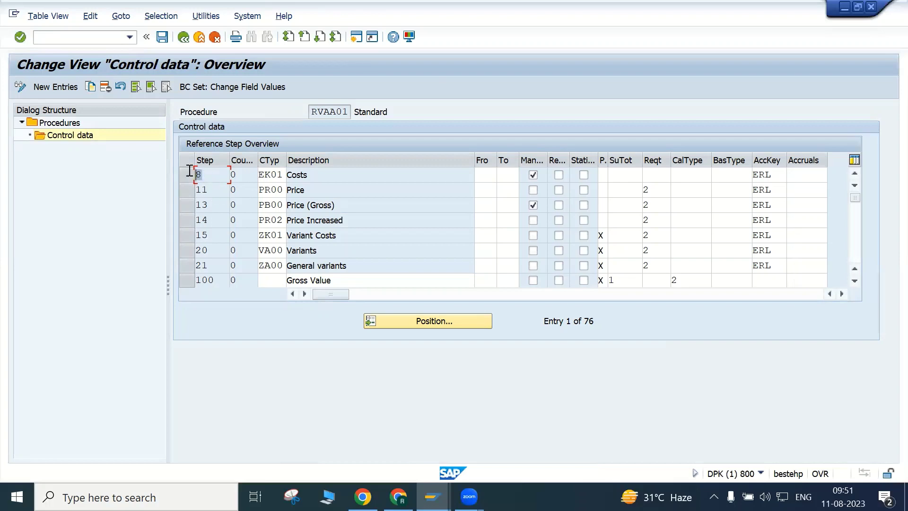
drag(216, 190, 179, 218)
click(212, 177)
click(198, 188)
click(240, 175)
click(238, 191)
click(278, 191)
click(317, 194)
click(484, 190)
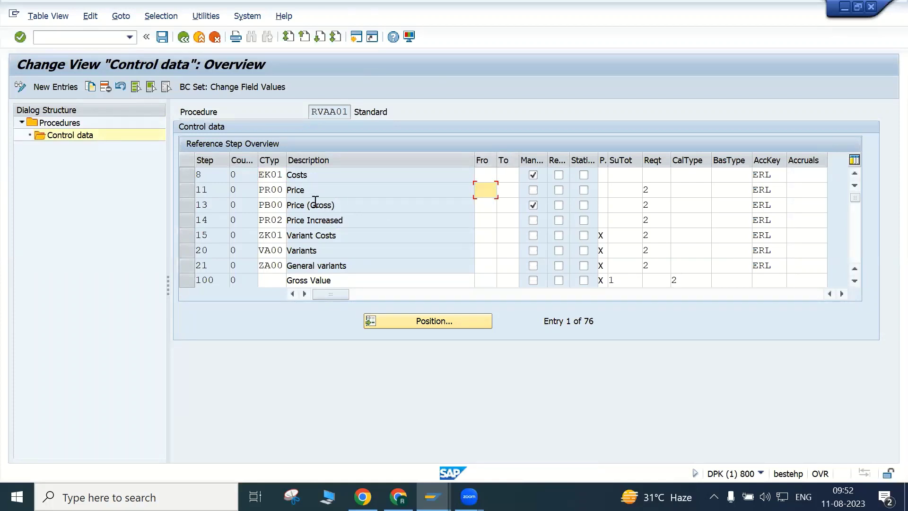
Step: Browse the remaining control data steps and examine the condition type and From value of the ARM - Refund Code row
scroll(315, 201, down, 10)
scroll(315, 202, down, 15)
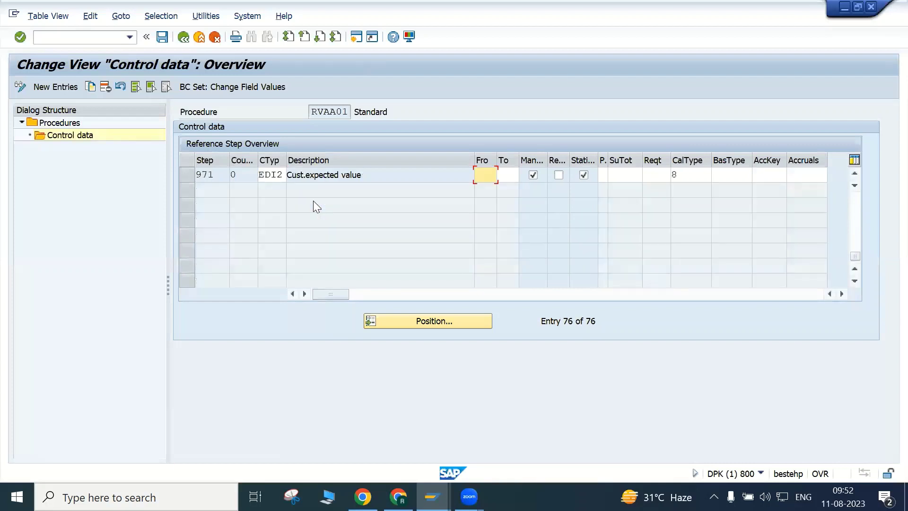
scroll(314, 201, up, 10)
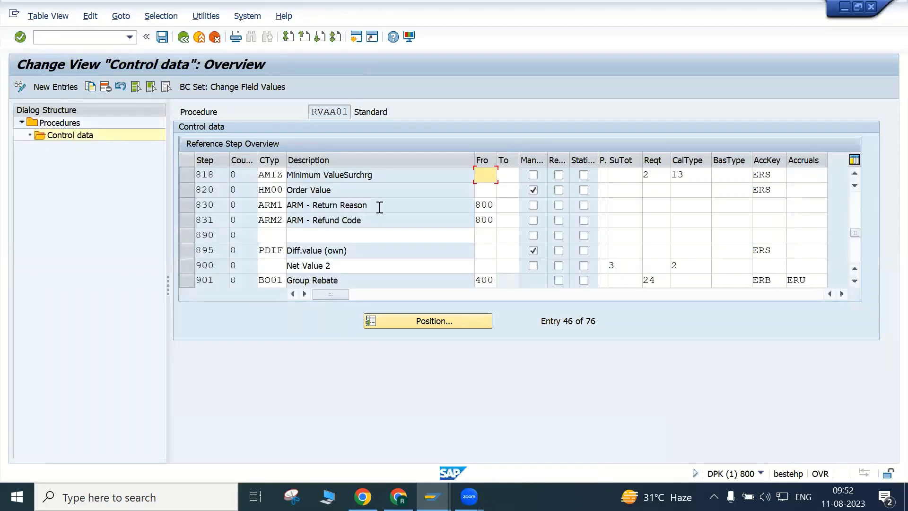
drag(379, 220, 280, 214)
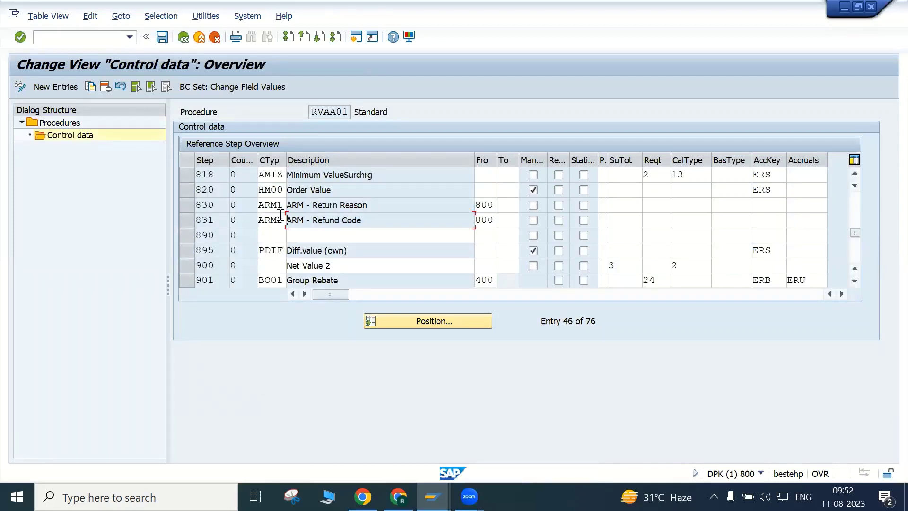
click(278, 221)
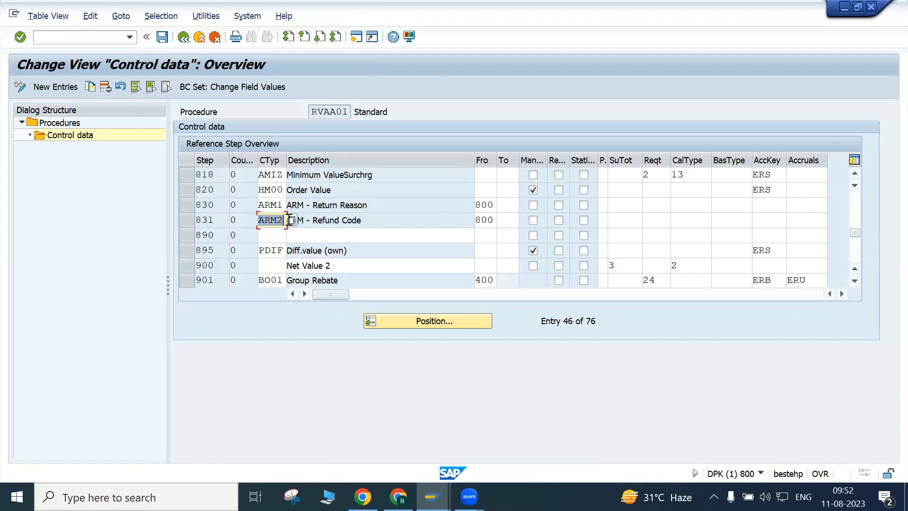
drag(479, 220, 501, 220)
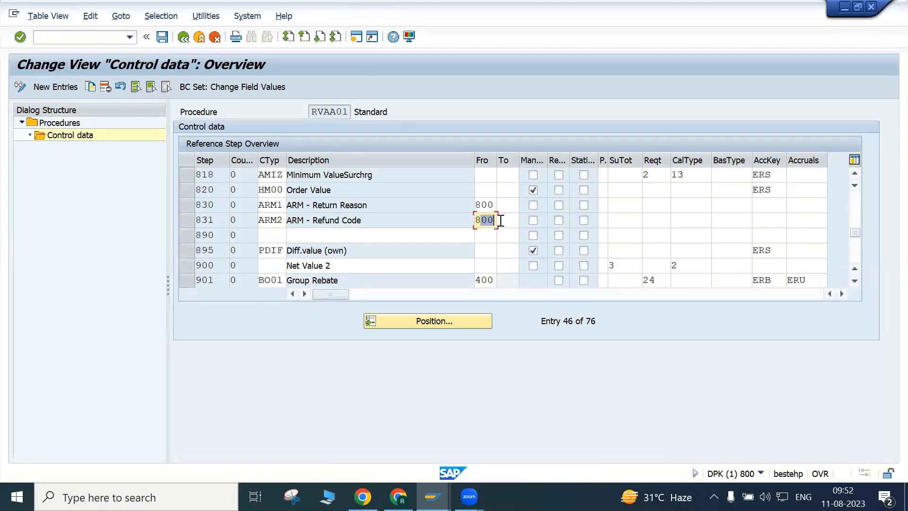
Step: Trace the control data back from the ARM - Refund Code row to its reference step 800, Net Value for Item
click(856, 173)
click(856, 173)
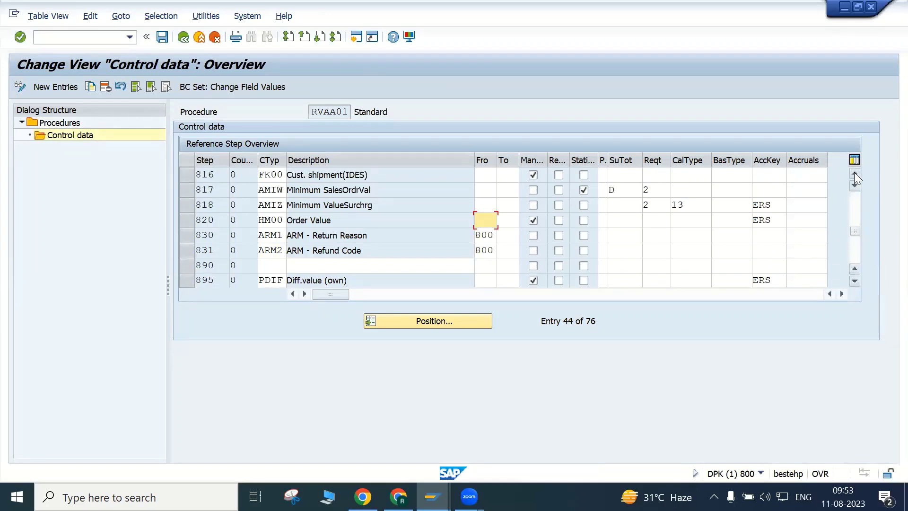
click(854, 173)
click(854, 173)
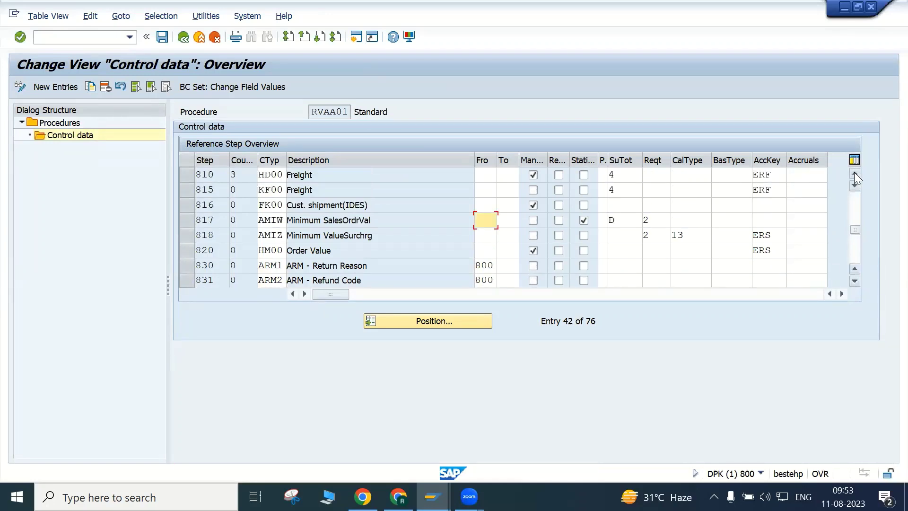
click(855, 174)
click(854, 173)
click(854, 173)
click(854, 173)
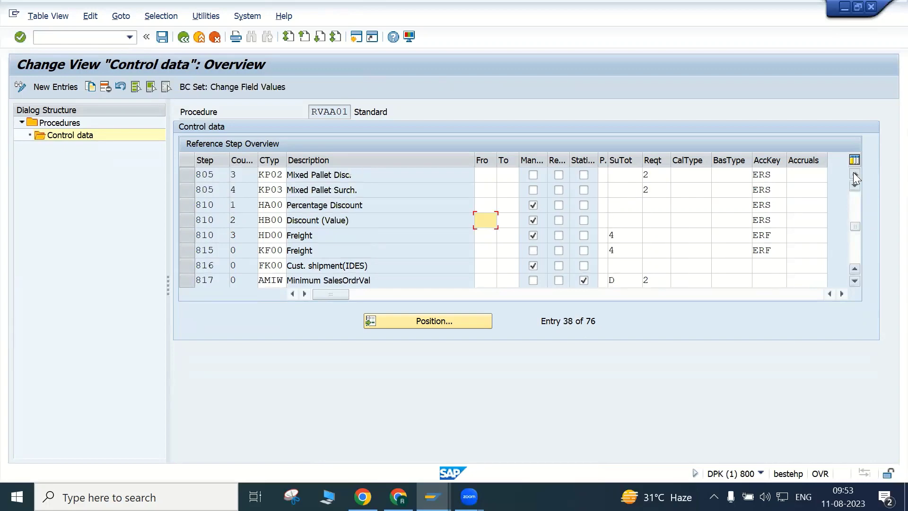
click(854, 174)
click(854, 173)
click(854, 173)
click(854, 173)
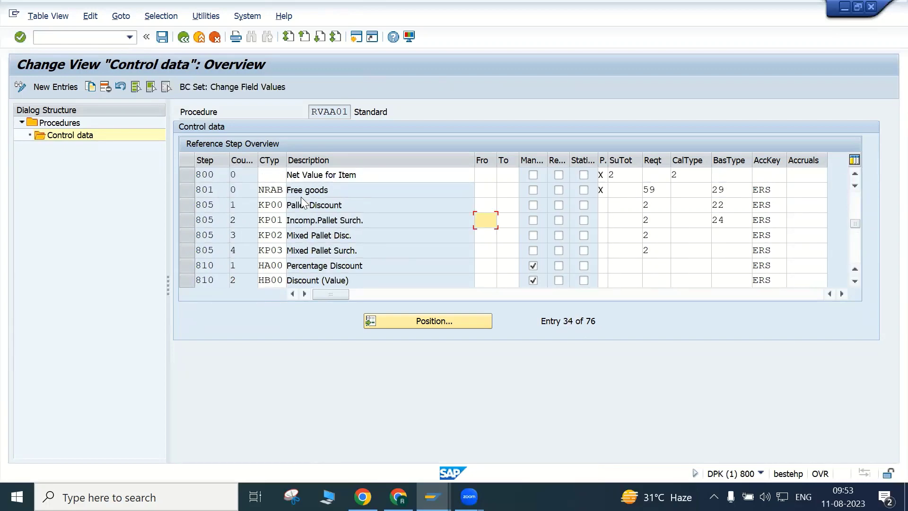
Step: Return to the ARM - Refund Code row at step 831 and examine its From value again
scroll(486, 185, up, 10)
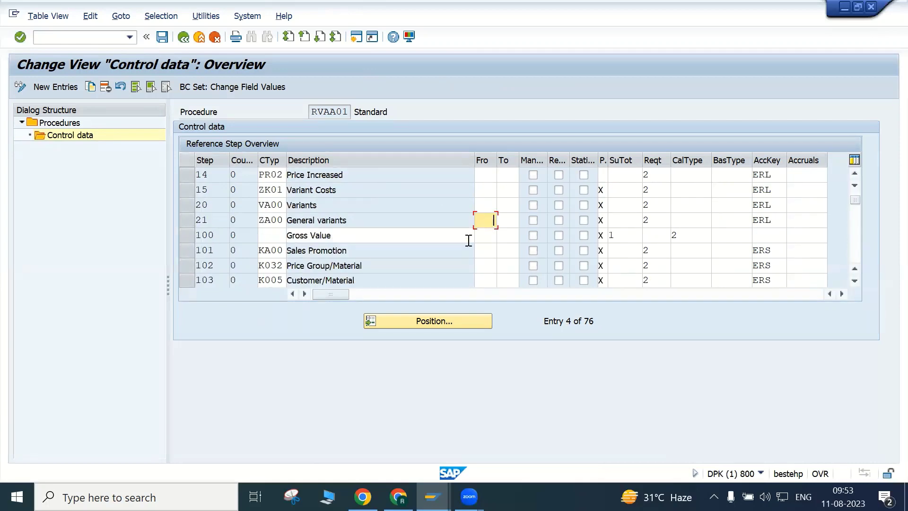
scroll(468, 240, down, 20)
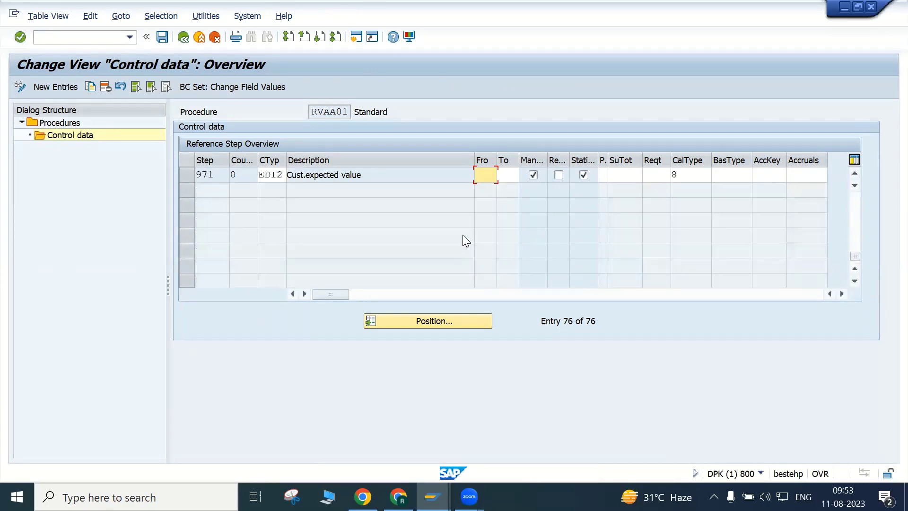
scroll(463, 241, up, 10)
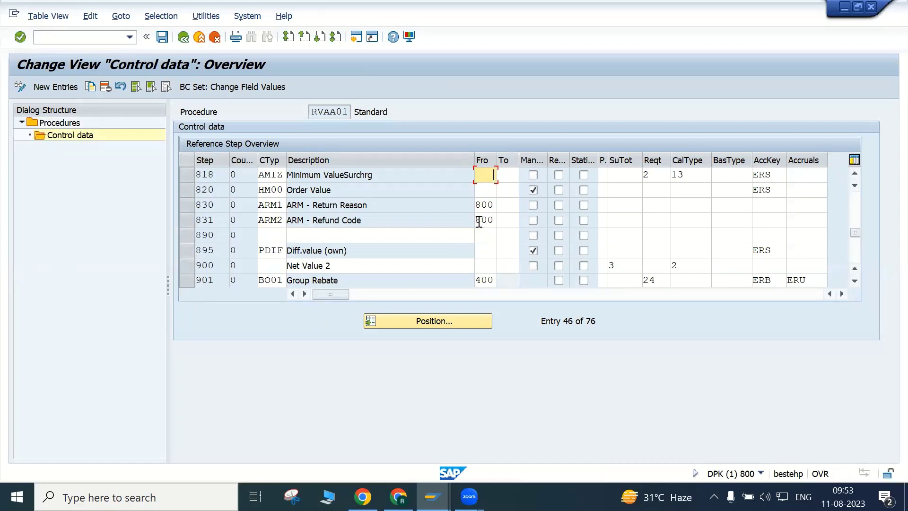
click(479, 221)
drag(475, 221, 499, 220)
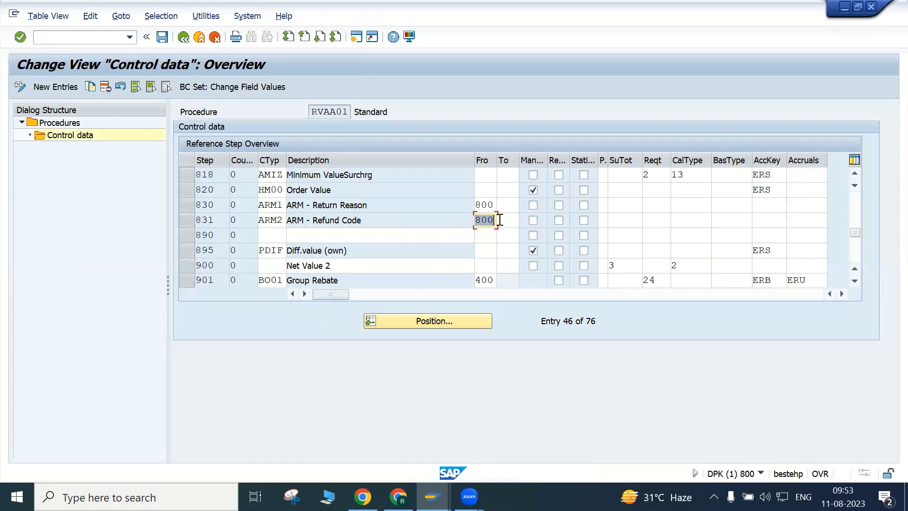
click(499, 220)
Step: Examine the description and From value of the BO01 Group Rebate row at step 901
click(854, 281)
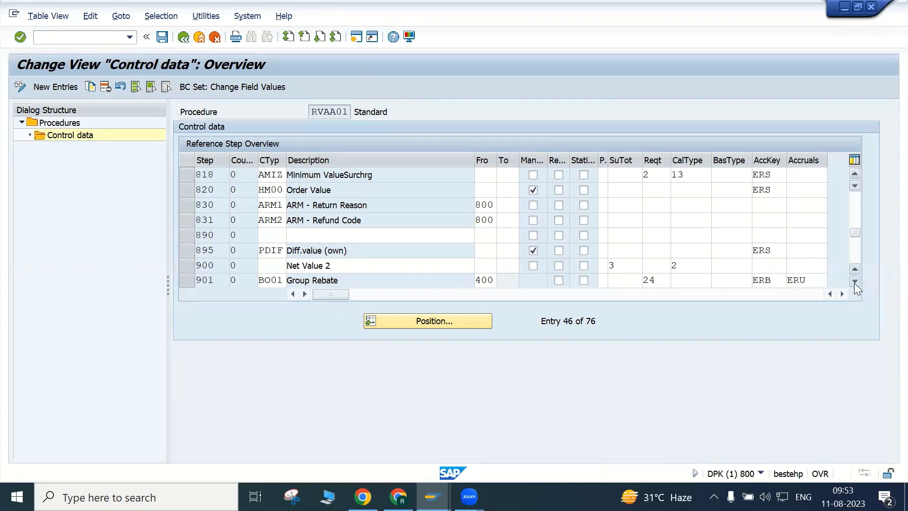
click(855, 282)
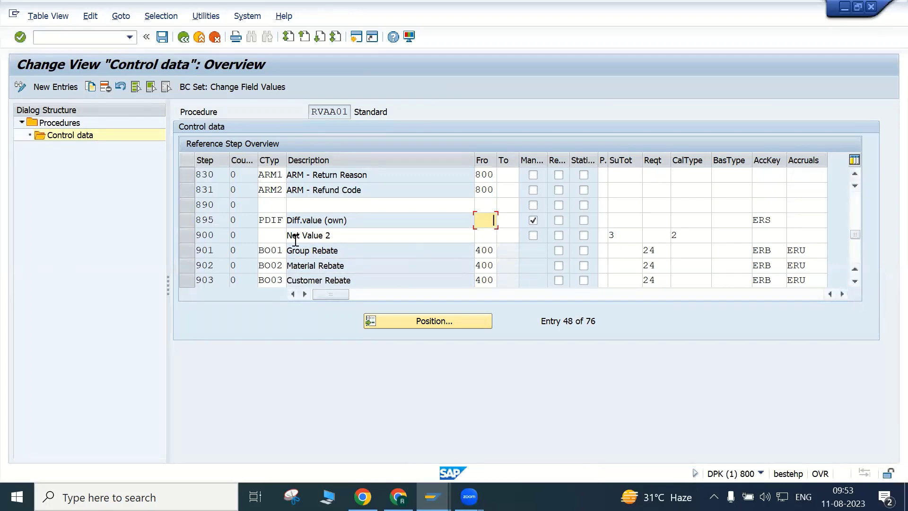
click(338, 249)
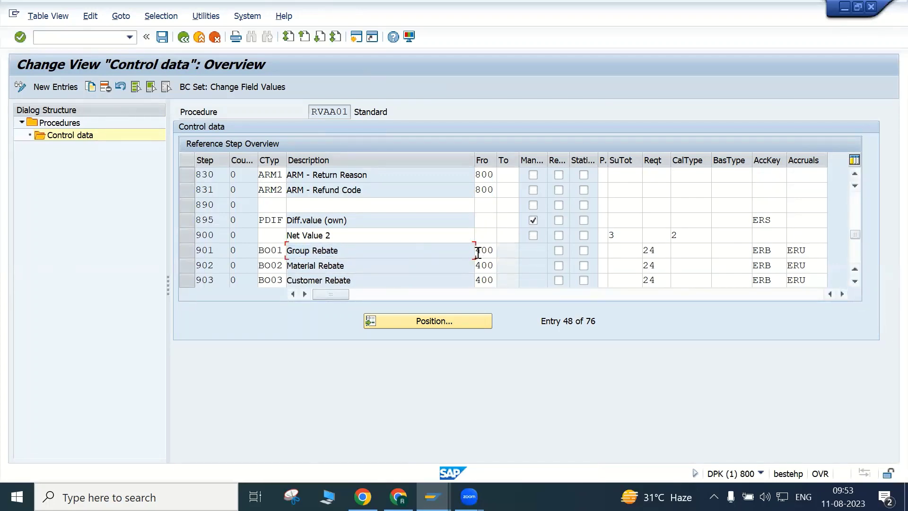
drag(476, 250, 500, 253)
Step: Look back through the control data for the Group Rebate's reference step, returning to the first rows of the procedure
drag(856, 237, 804, 205)
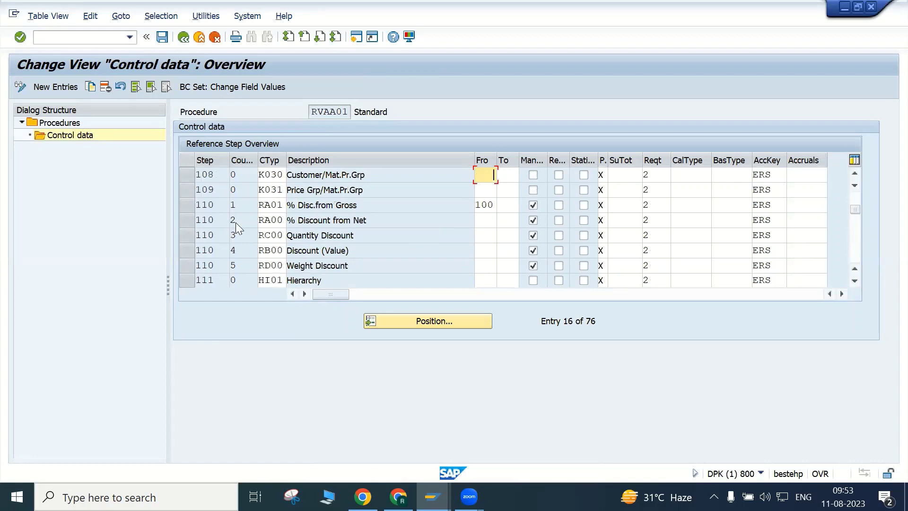
scroll(235, 222, down, 5)
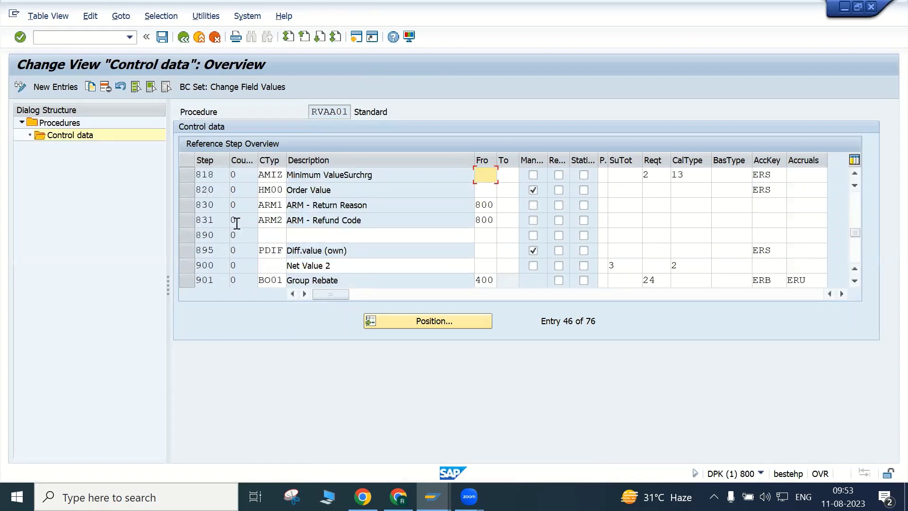
click(856, 174)
click(856, 173)
click(855, 173)
click(855, 174)
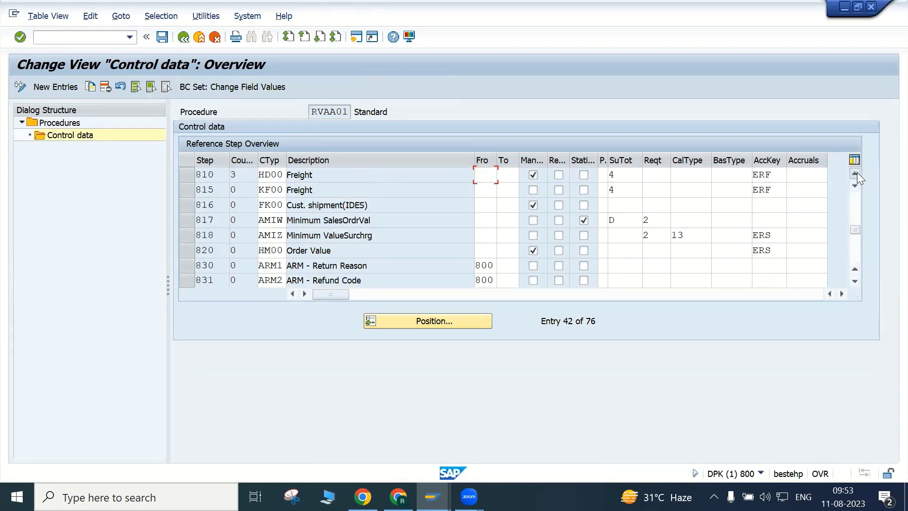
click(855, 174)
click(855, 173)
click(856, 174)
scroll(687, 233, up, 10)
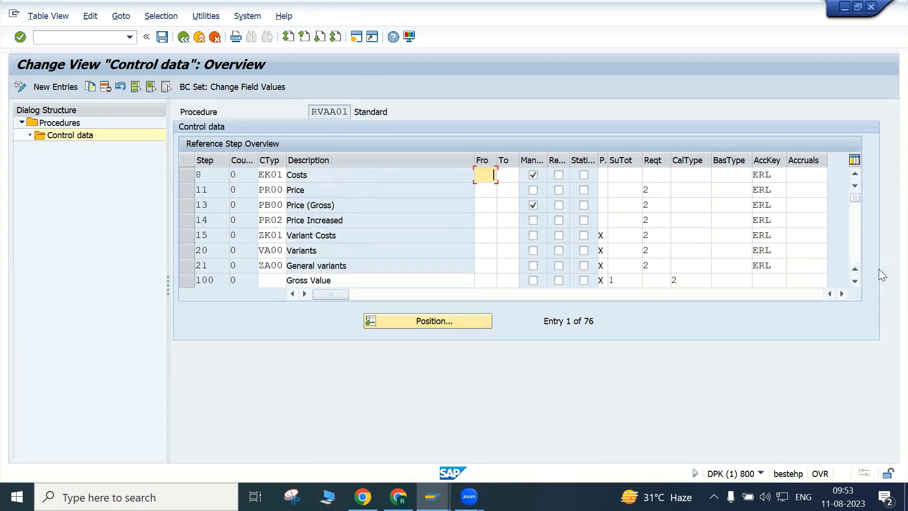
Step: Go through the control data from step 8 to step 400 and examine the Rebate Basis row and its To field
click(854, 282)
click(854, 283)
click(855, 283)
click(855, 282)
click(855, 282)
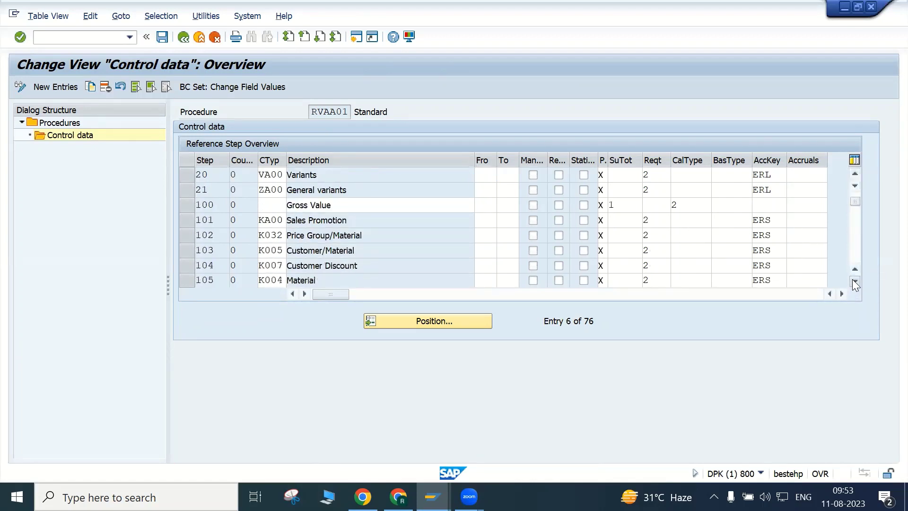
click(855, 283)
click(855, 282)
click(855, 283)
click(855, 282)
click(855, 283)
click(855, 282)
click(855, 282)
click(854, 282)
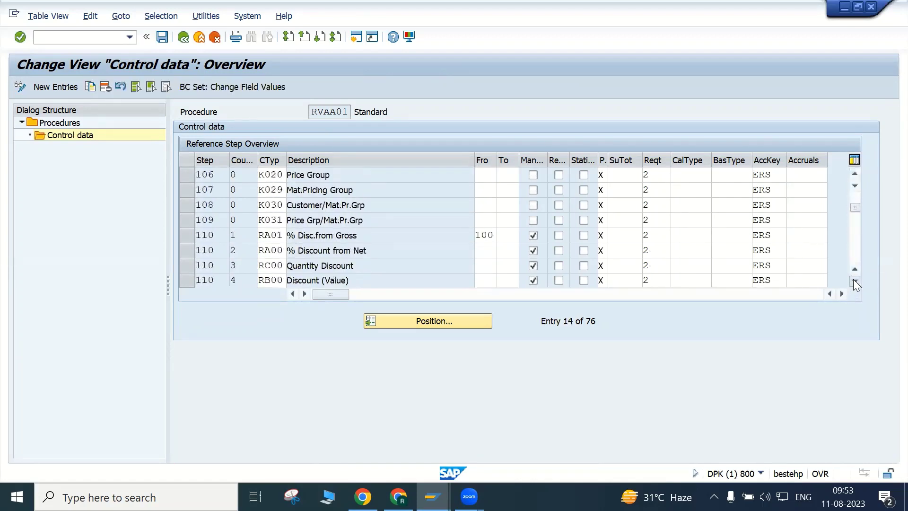
click(854, 283)
click(855, 282)
click(855, 283)
click(855, 283)
click(855, 282)
click(854, 282)
click(854, 282)
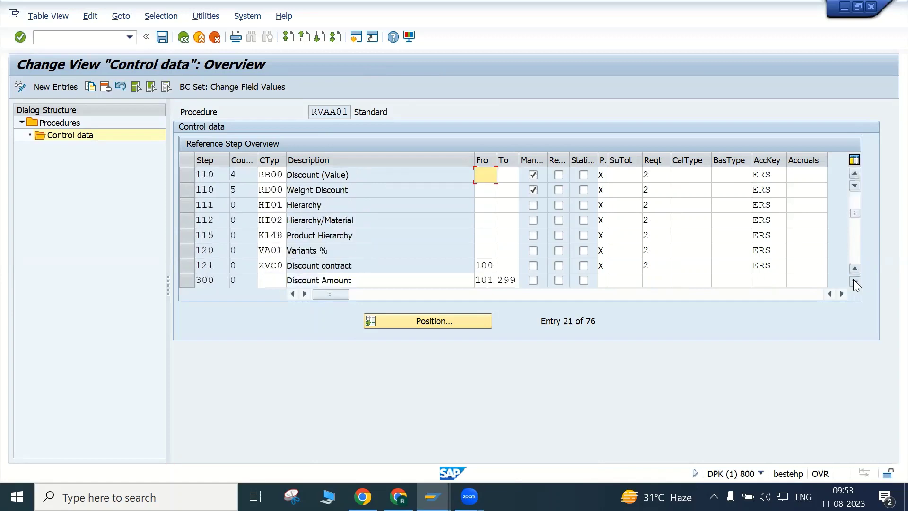
click(855, 283)
click(855, 282)
click(854, 283)
click(854, 283)
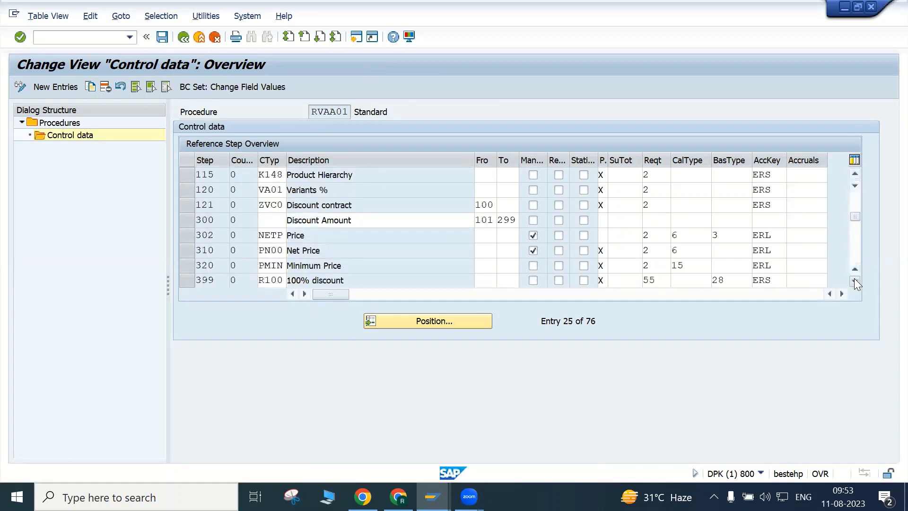
click(855, 282)
click(855, 282)
click(371, 266)
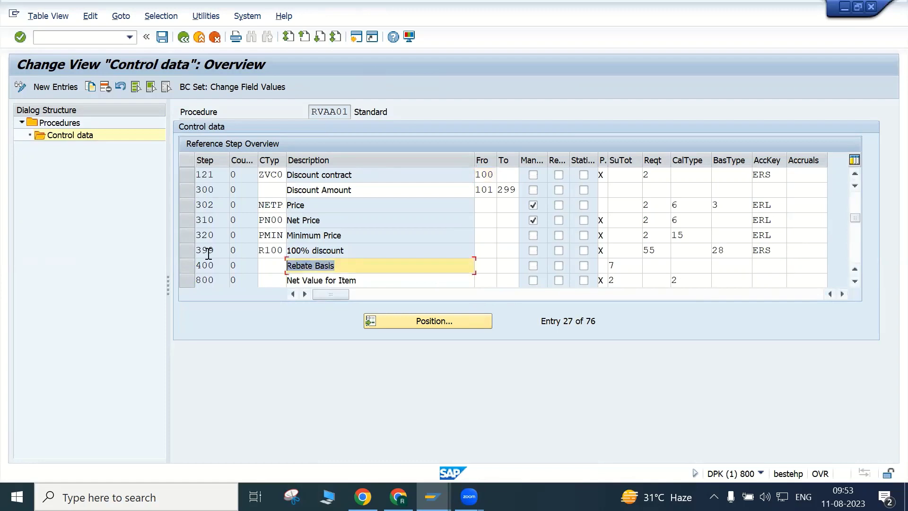
click(508, 265)
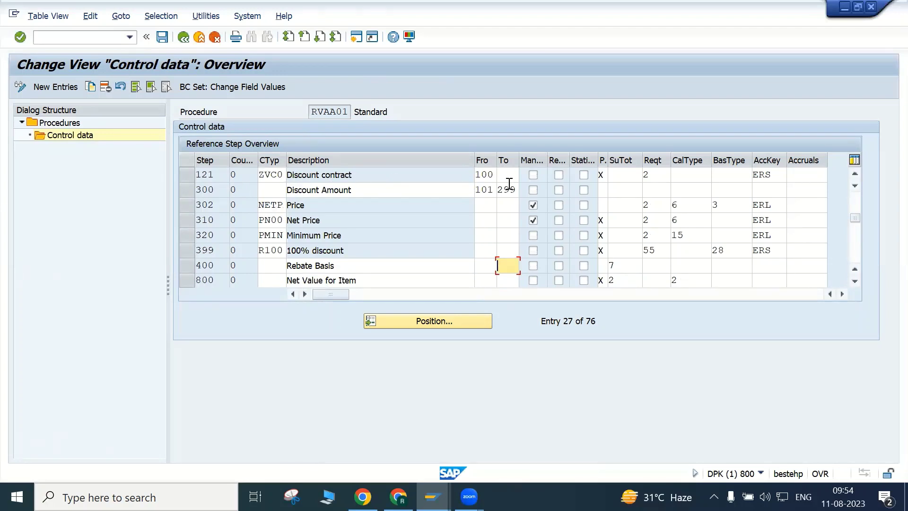
Step: Examine the description, From and To values of the Discount Amount row at step 300
click(856, 173)
click(856, 173)
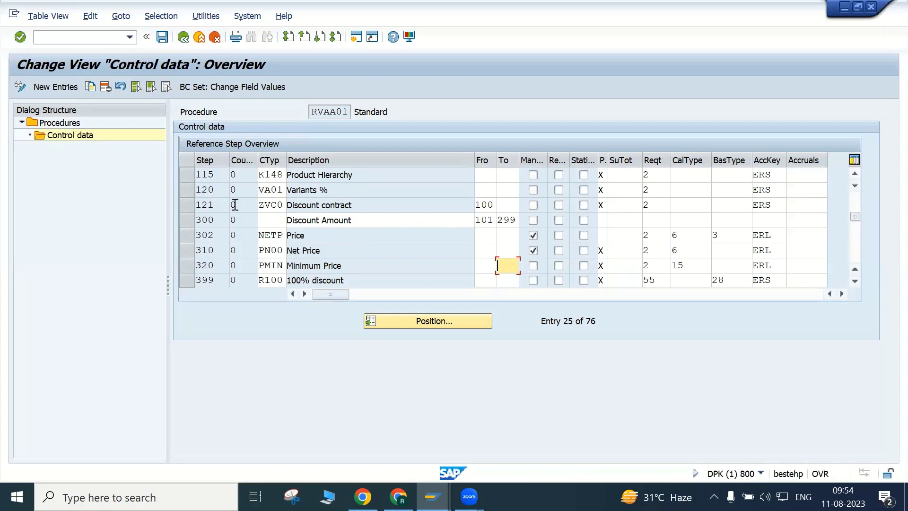
click(855, 174)
click(856, 174)
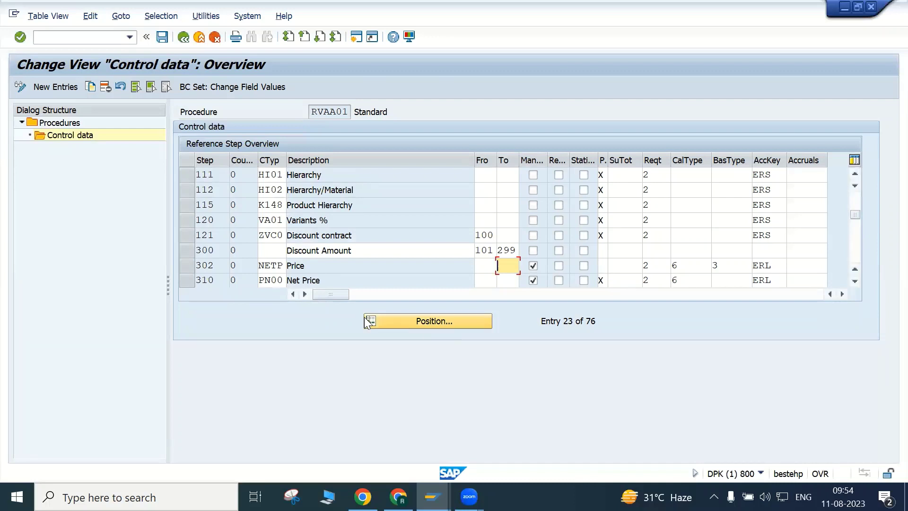
drag(357, 253, 283, 250)
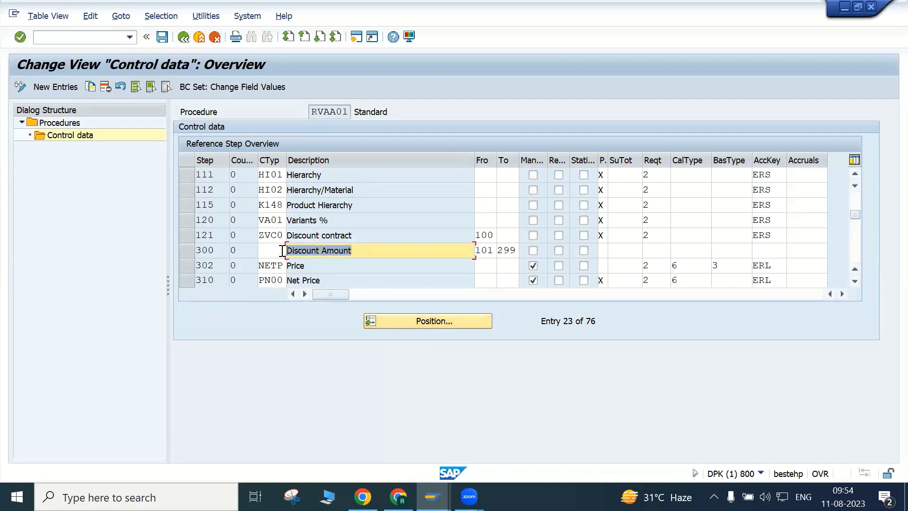
click(481, 250)
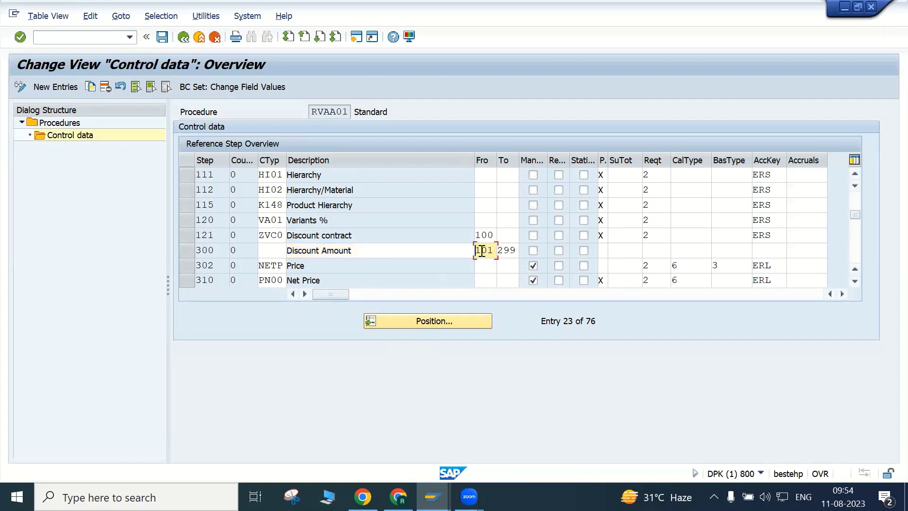
drag(497, 250, 520, 249)
click(520, 250)
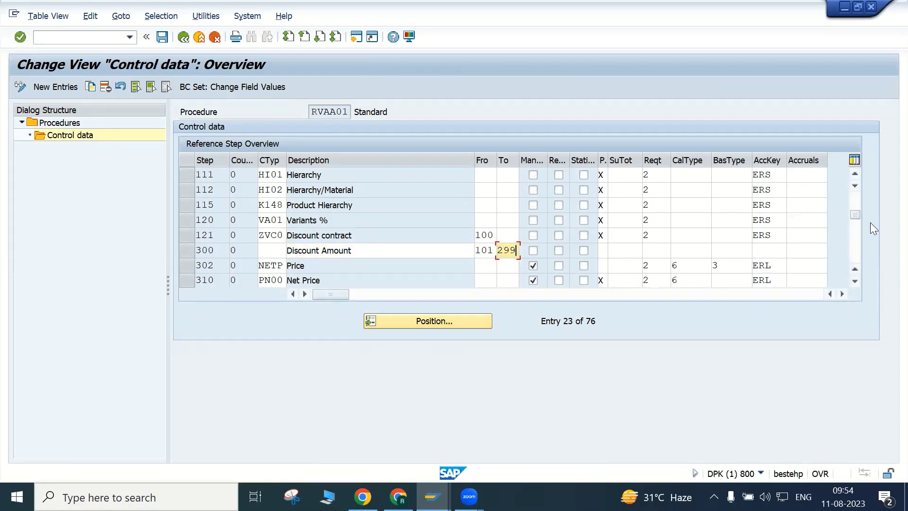
Step: Trace the Discount Amount range back to its first step and select the KA00 Sales Promotion row at step 101
click(854, 173)
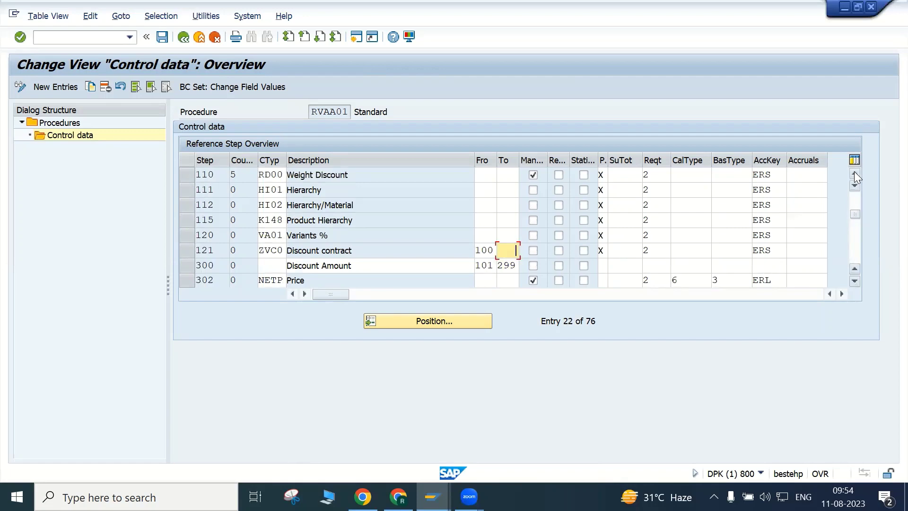
click(854, 173)
click(854, 173)
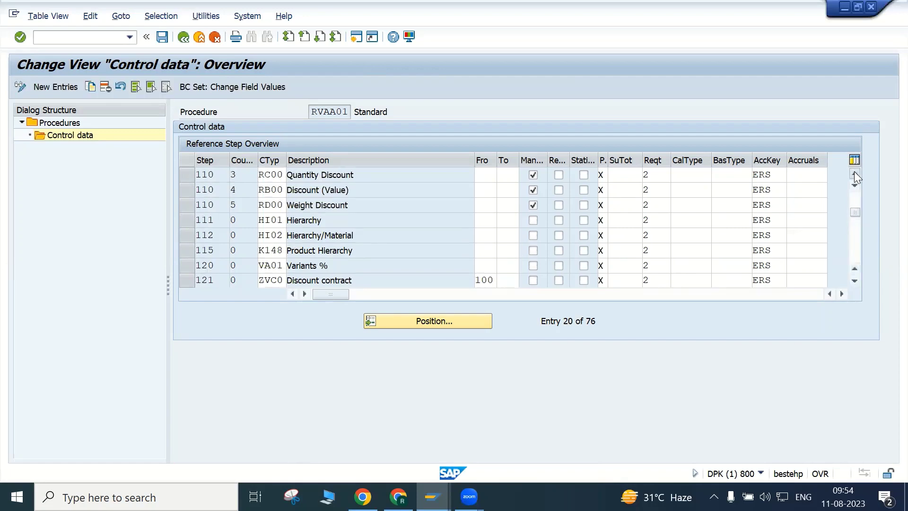
click(855, 173)
click(854, 173)
click(855, 173)
click(854, 173)
click(855, 173)
click(855, 173)
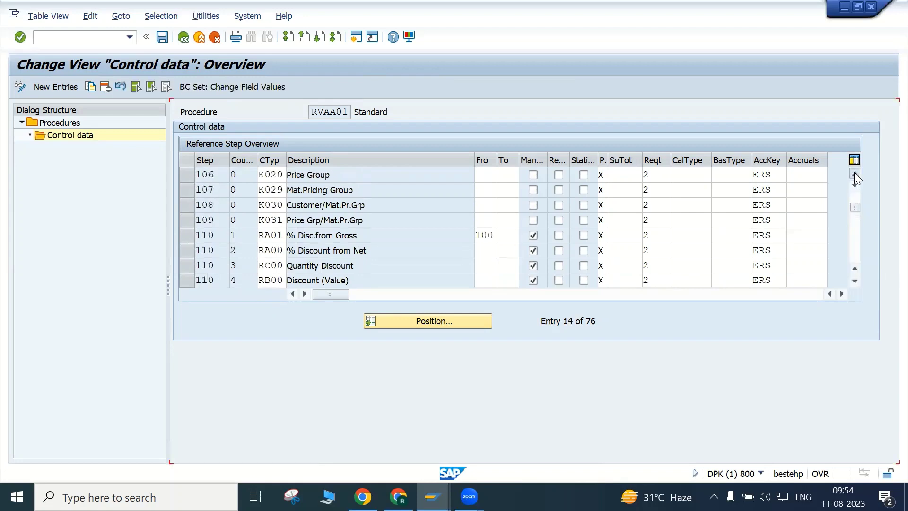
click(854, 173)
click(855, 173)
click(855, 174)
click(854, 173)
scroll(200, 196, up, 3)
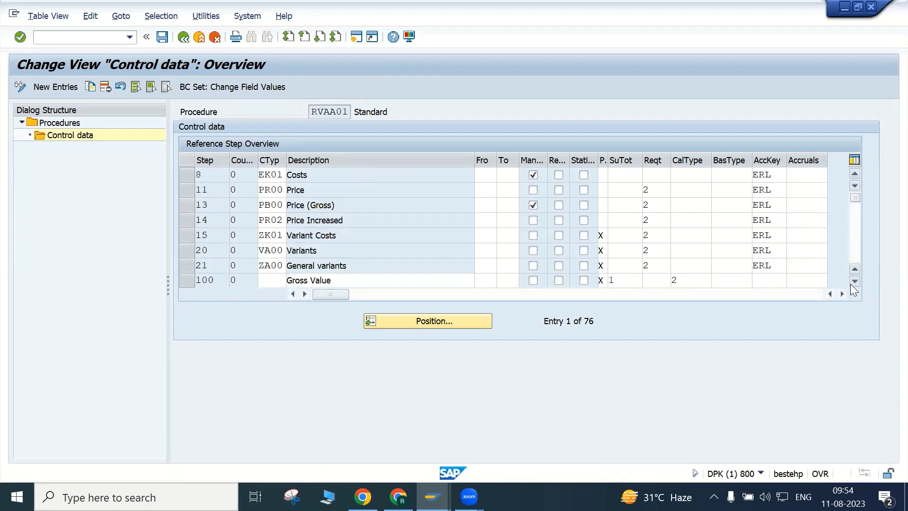
click(854, 281)
click(854, 282)
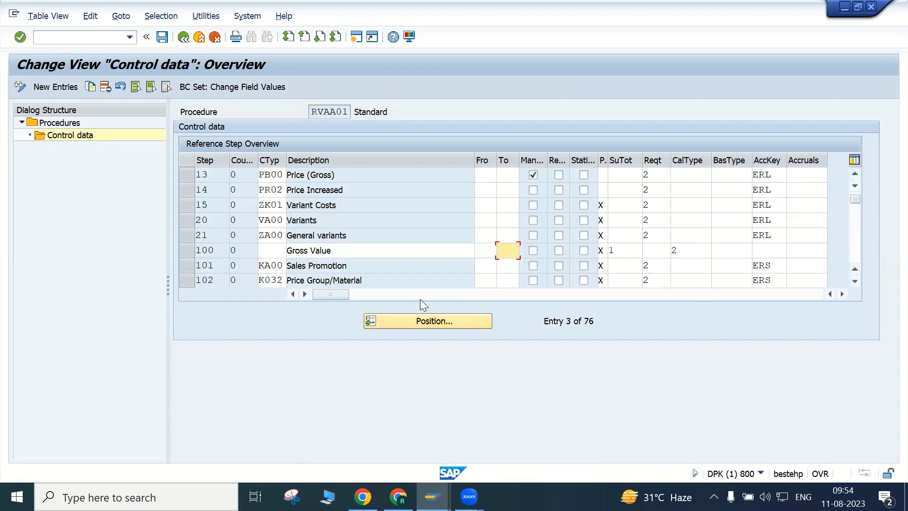
click(187, 268)
Step: Review the discount condition types from step 101 onward, up to the Discount Amount row at step 300
click(854, 282)
click(855, 281)
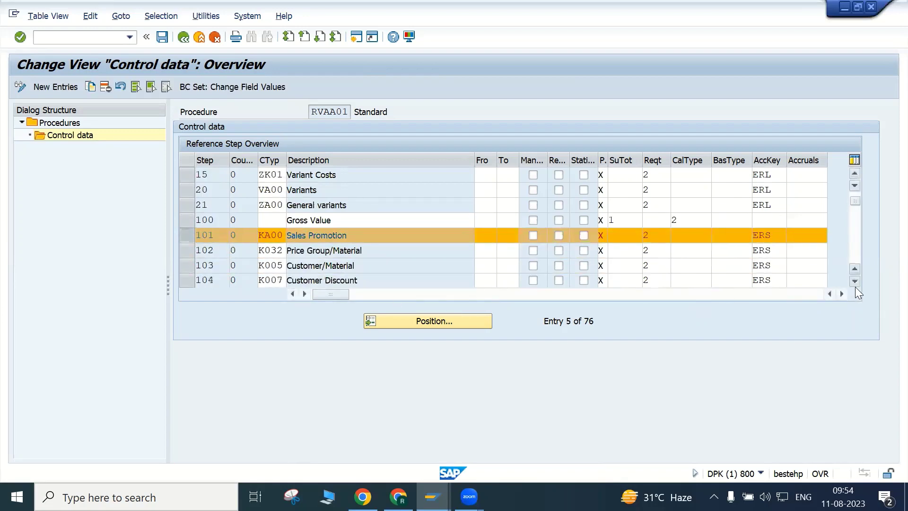
click(855, 285)
click(855, 285)
click(855, 286)
click(855, 286)
click(855, 286)
click(855, 286)
click(854, 286)
click(853, 286)
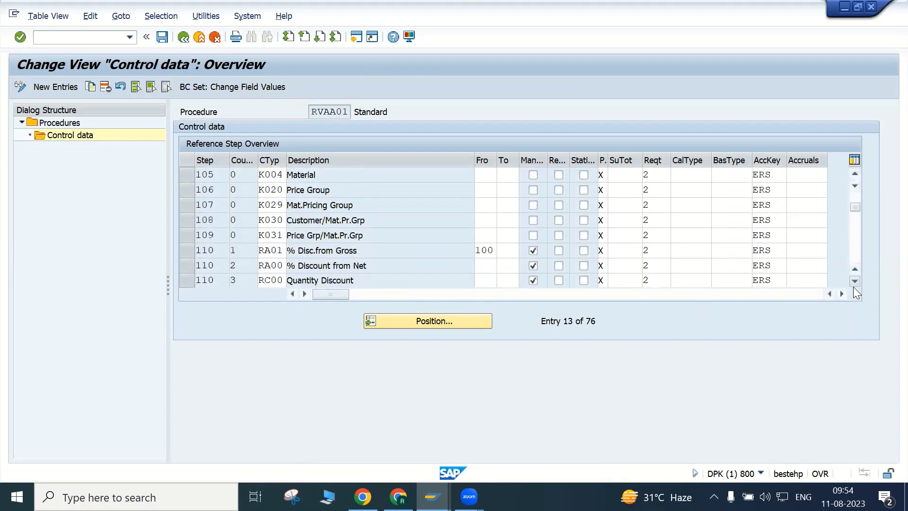
click(854, 286)
click(854, 285)
click(853, 286)
click(853, 285)
click(853, 286)
click(854, 286)
click(853, 286)
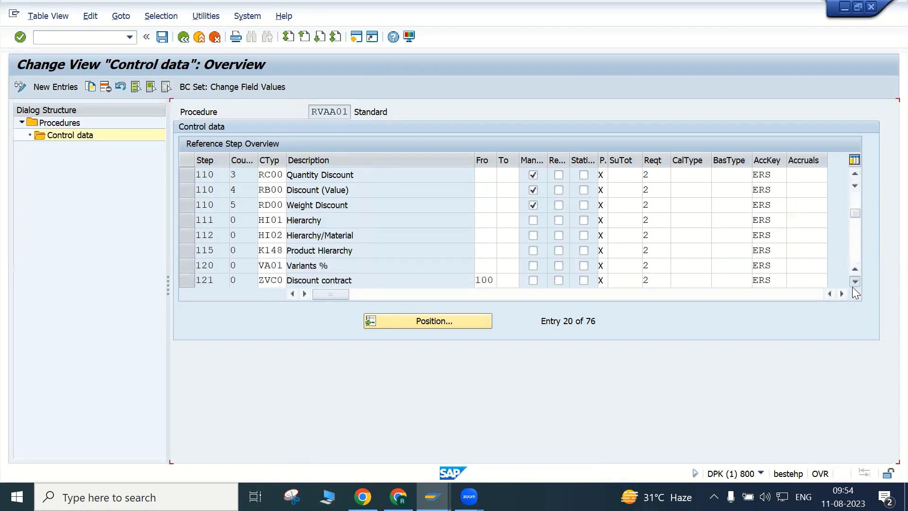
click(853, 287)
click(853, 287)
click(198, 266)
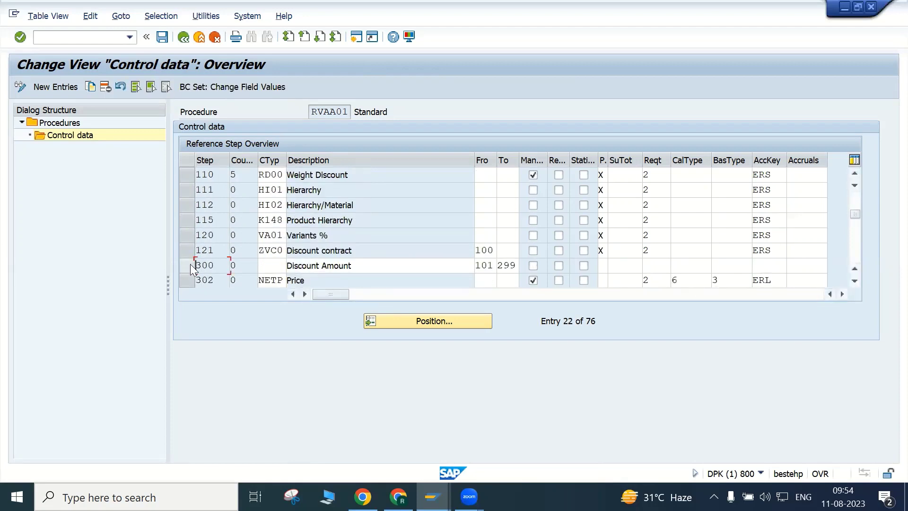
Step: Compare the Discount Amount row at step 300 with the From value of the Discount contract row at step 121
click(479, 266)
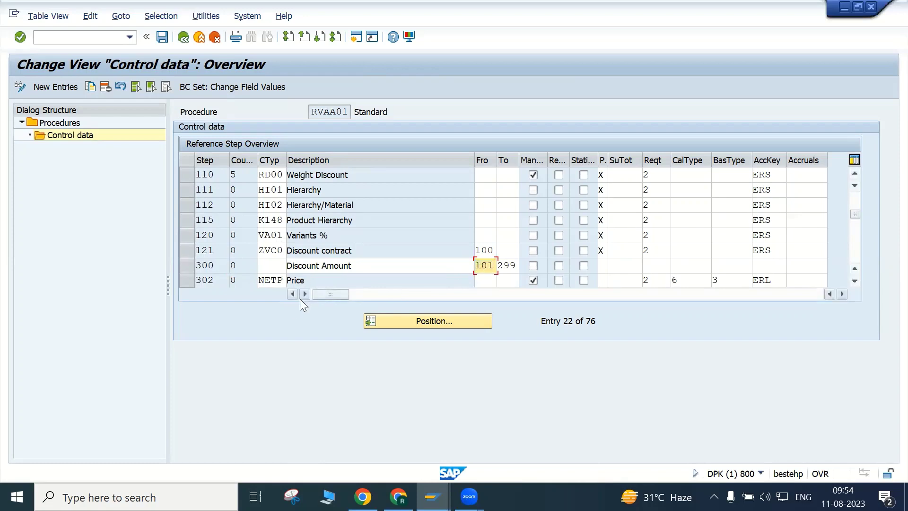
click(395, 267)
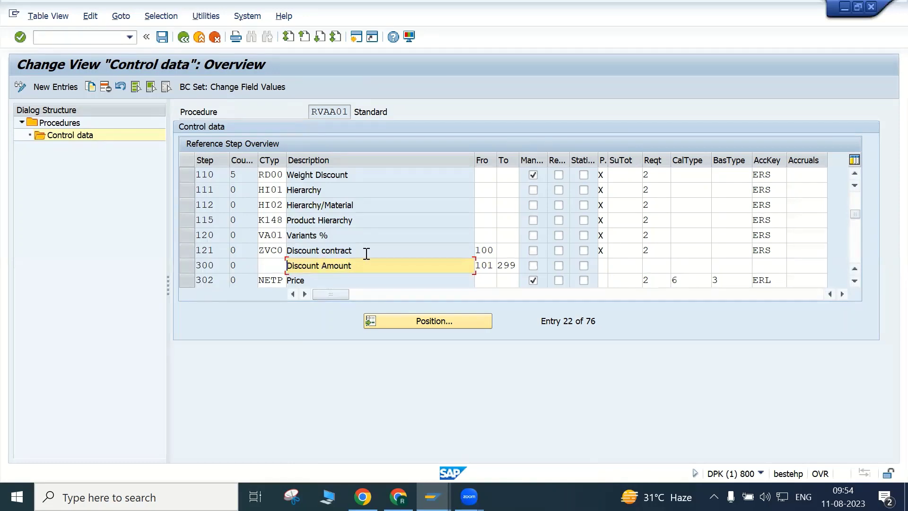
drag(368, 251, 274, 245)
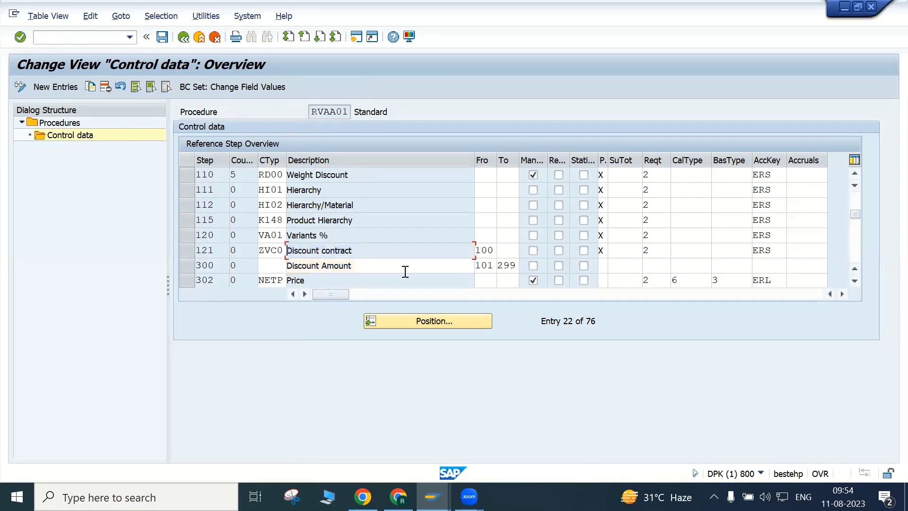
click(495, 251)
drag(379, 254, 279, 253)
drag(218, 255, 172, 250)
click(492, 252)
Step: Trace the Discount contract's From reference back to the Gross Value row at step 100 and keep only that row selected
scroll(209, 206, up, 7)
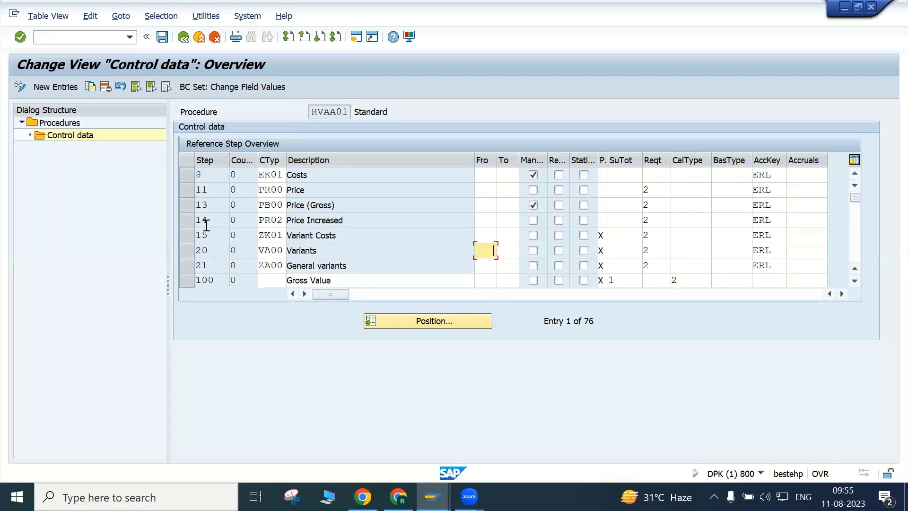
click(189, 281)
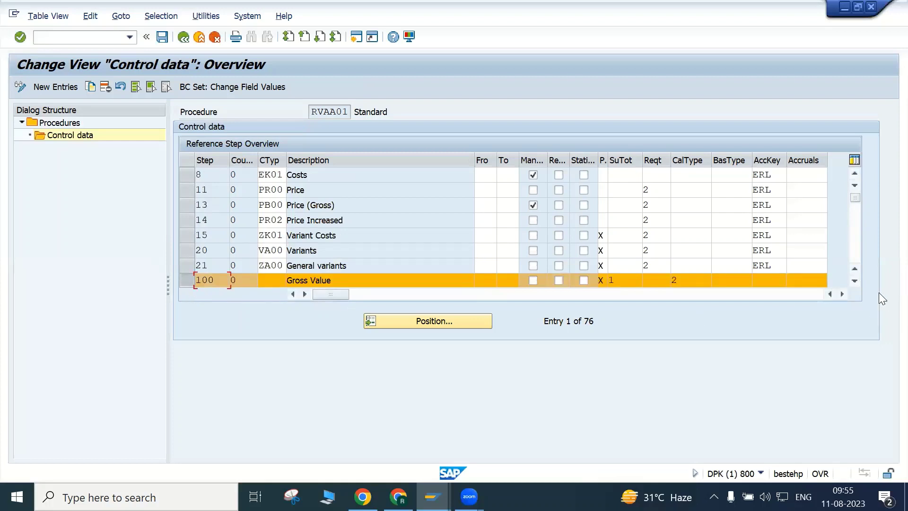
click(855, 282)
click(855, 282)
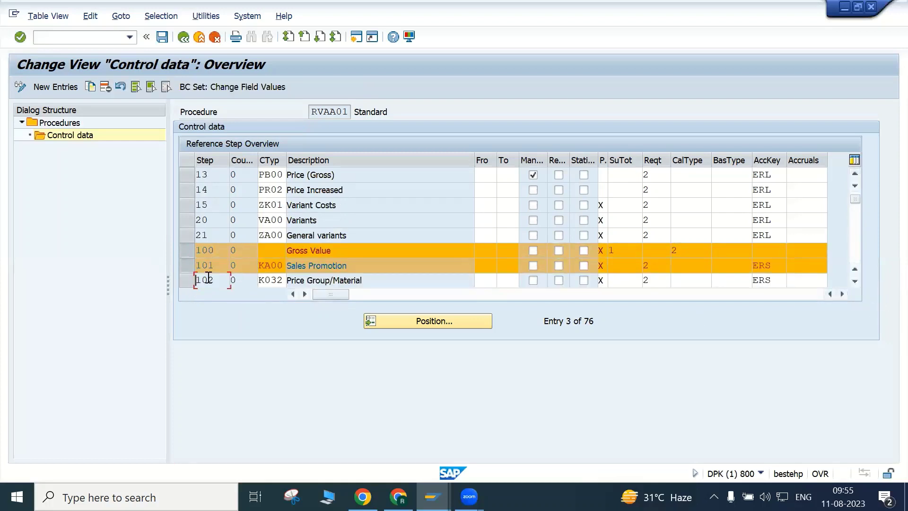
click(187, 268)
Step: Review the discount condition types from step 101 to step 110, checking their From, To and Manual settings
click(855, 282)
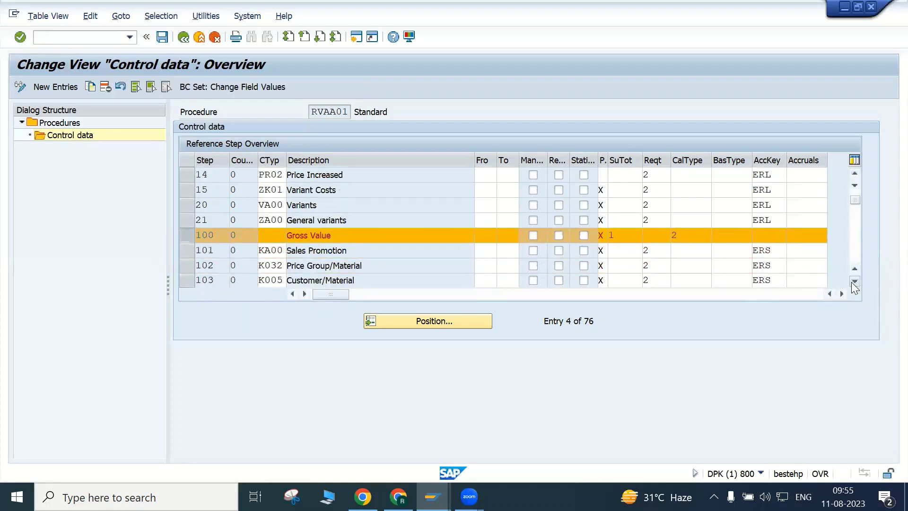
click(855, 282)
click(854, 282)
click(855, 282)
click(854, 282)
click(855, 282)
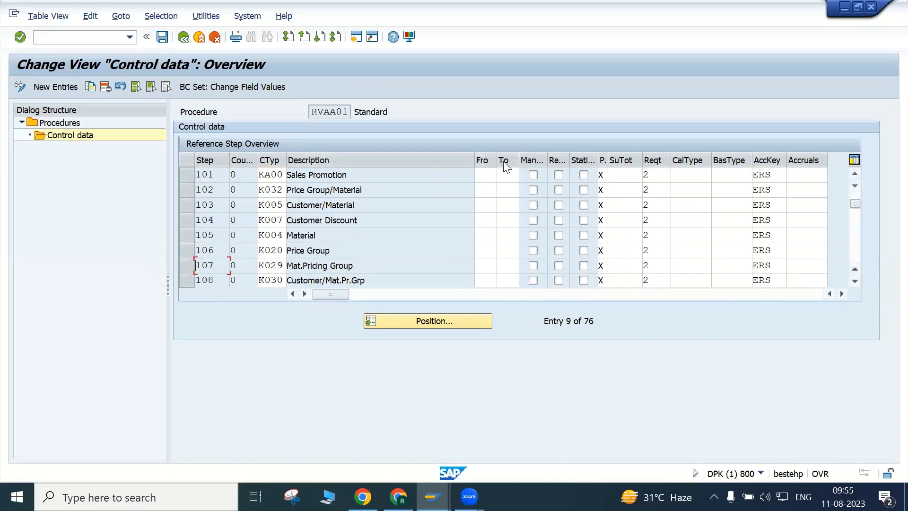
click(485, 175)
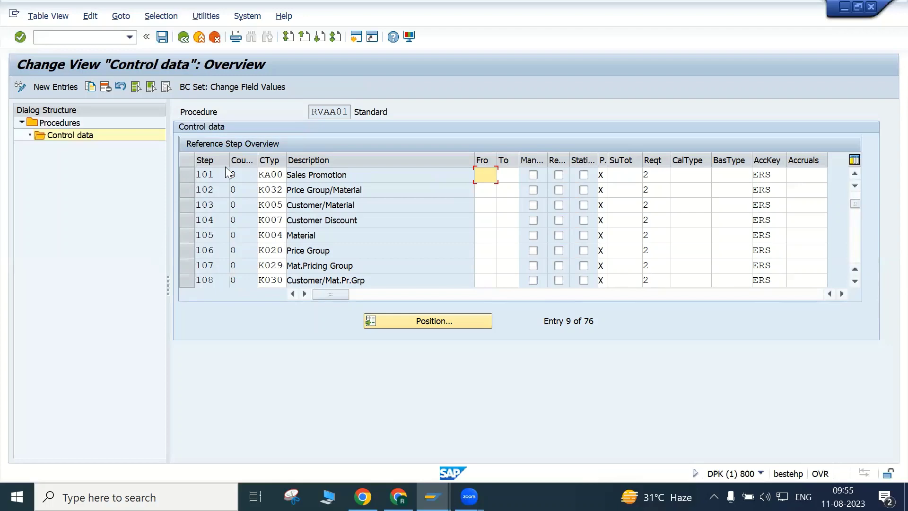
click(855, 282)
click(854, 282)
click(855, 282)
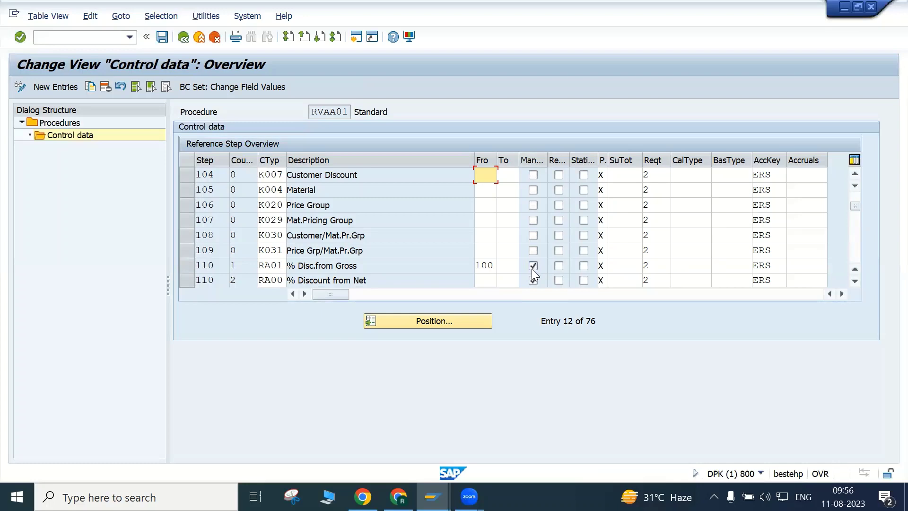
double_click(855, 282)
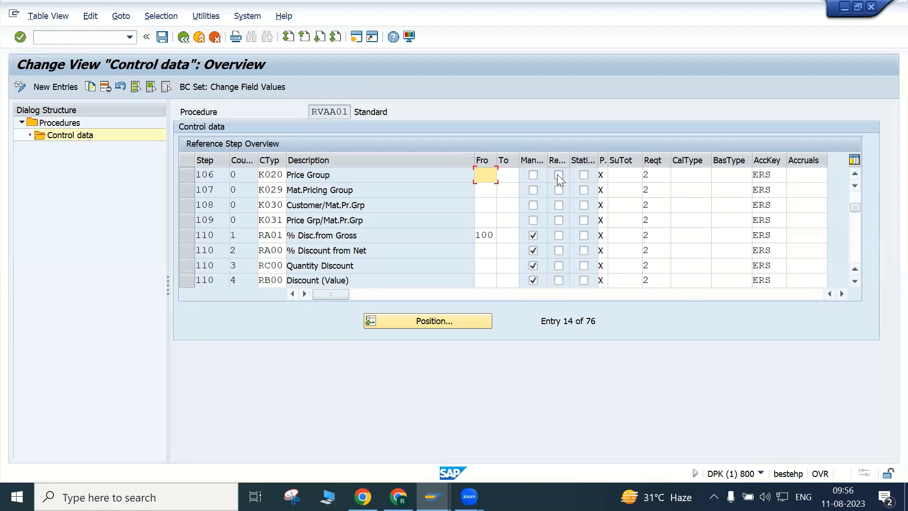
click(456, 321)
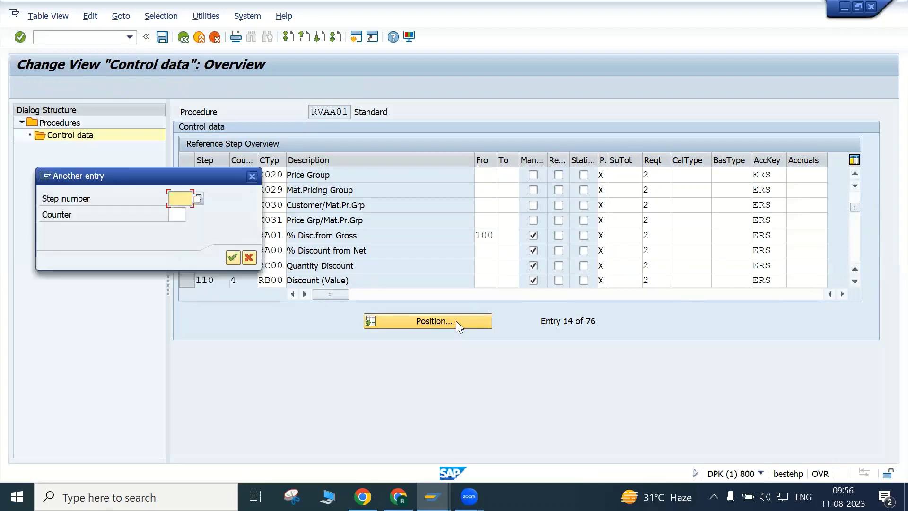
text(pr0)
key(Return)
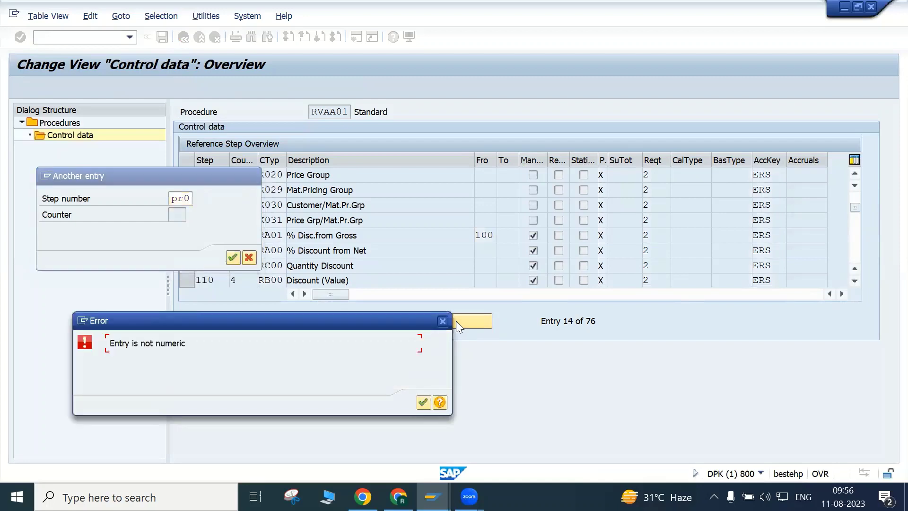
click(442, 322)
click(249, 258)
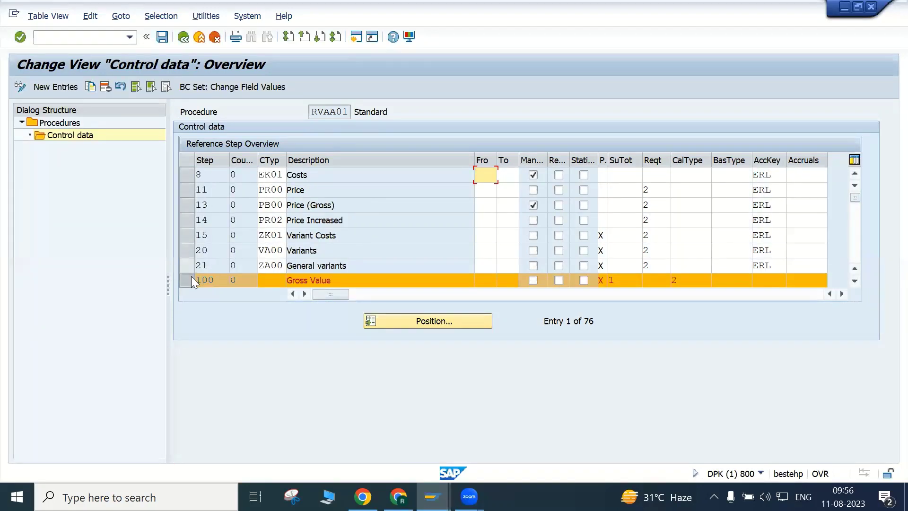
Step: Clear the selection of the Gross Value row at step 100
click(191, 276)
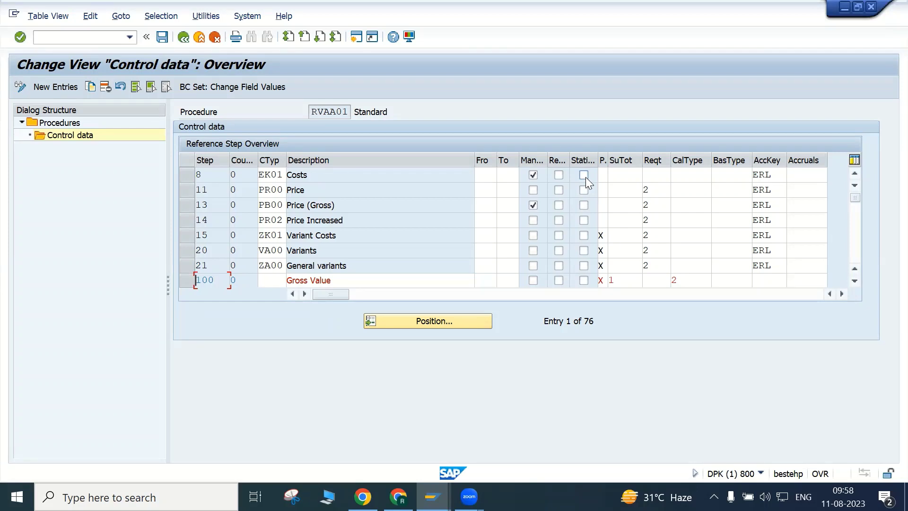
click(418, 324)
text(vpr)
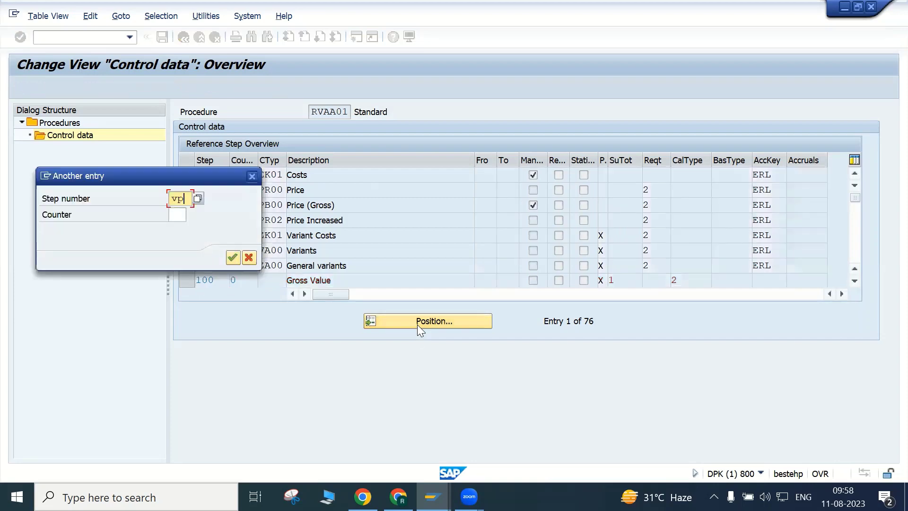
key(BackSpace)
key(BackSpace)
key(BackSpace)
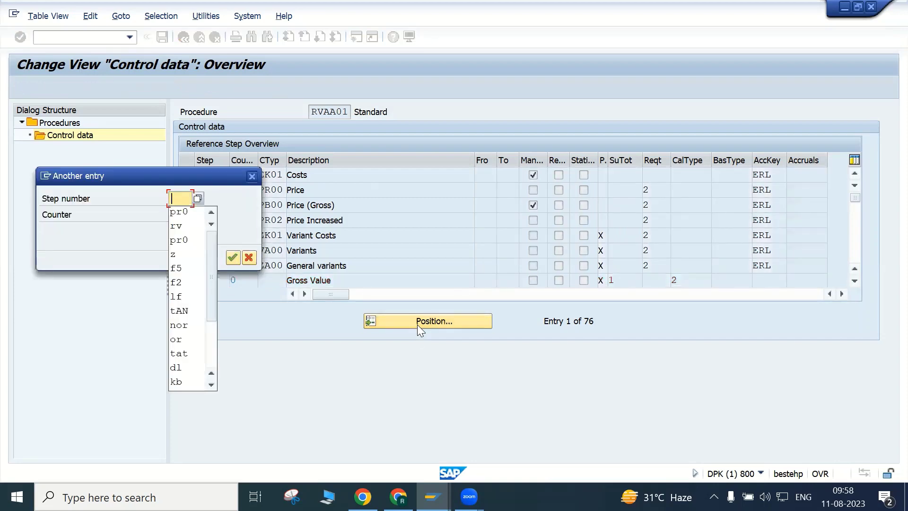
click(248, 258)
Step: Look through the procedure's control data down to the last entry at step 971 and return to step 8
scroll(334, 247, down, 10)
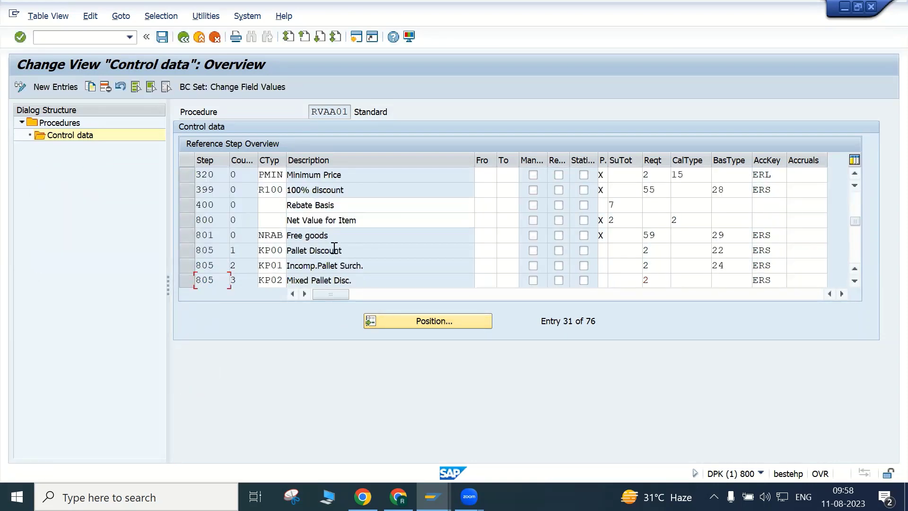
scroll(335, 245, down, 15)
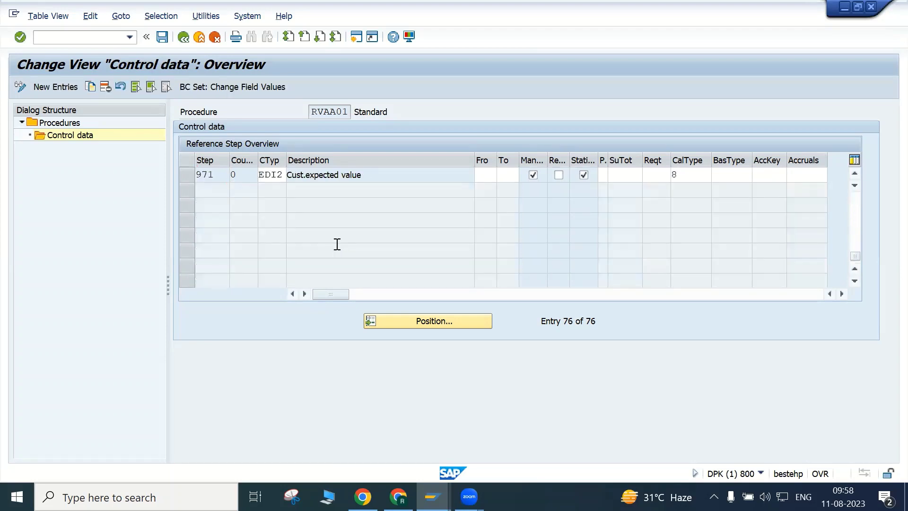
scroll(336, 244, up, 10)
scroll(337, 243, up, 15)
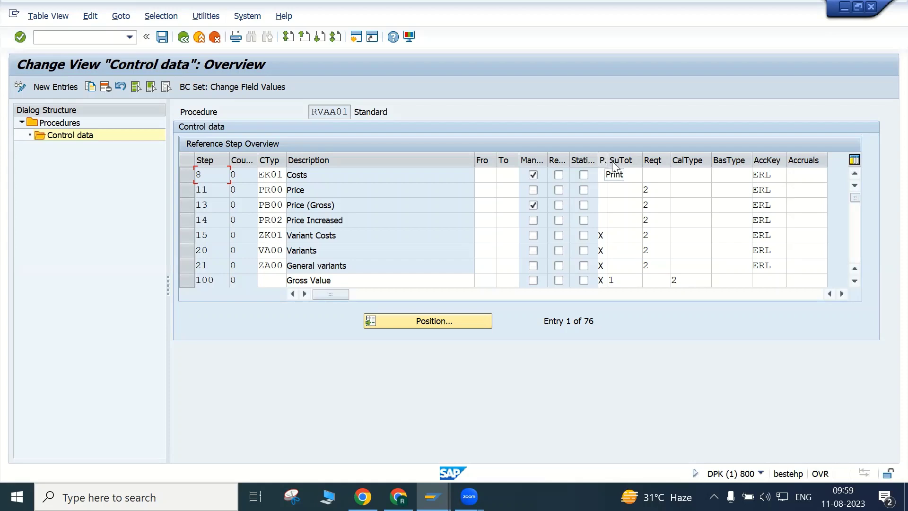
Step: Read the field help on the condition subtotal (SuTot) for the Costs row and close it
click(632, 177)
key(F1)
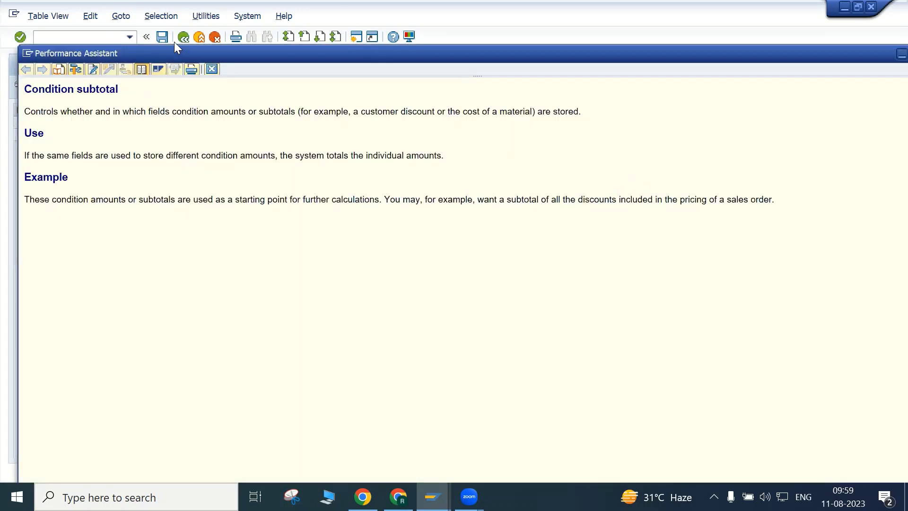
drag(180, 52, 229, 102)
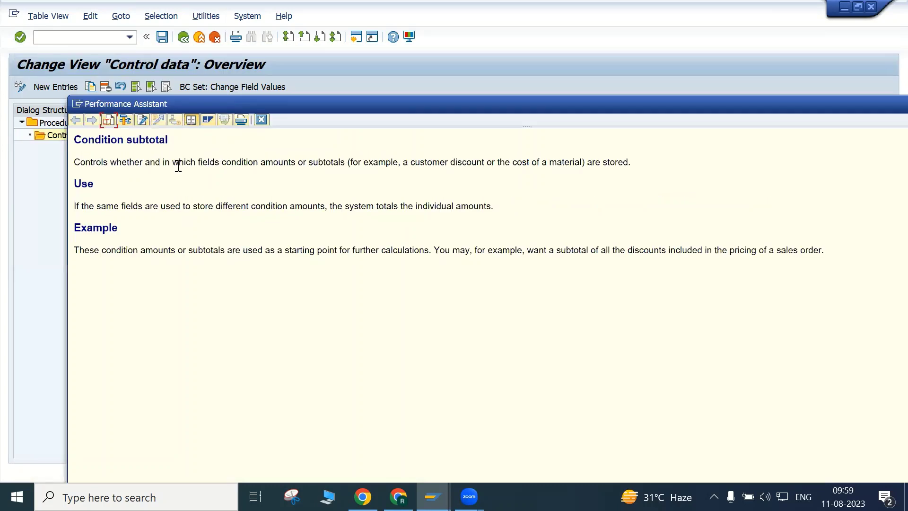
click(263, 120)
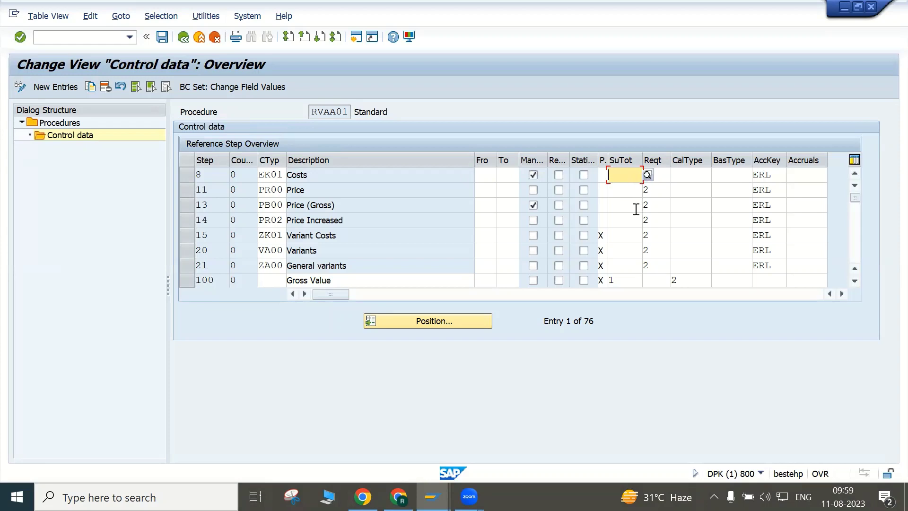
Step: Look up requirement 2, Item with pricing, in the routines available for the PR00 Price row's Reqt field, leaving the value unchanged
click(667, 181)
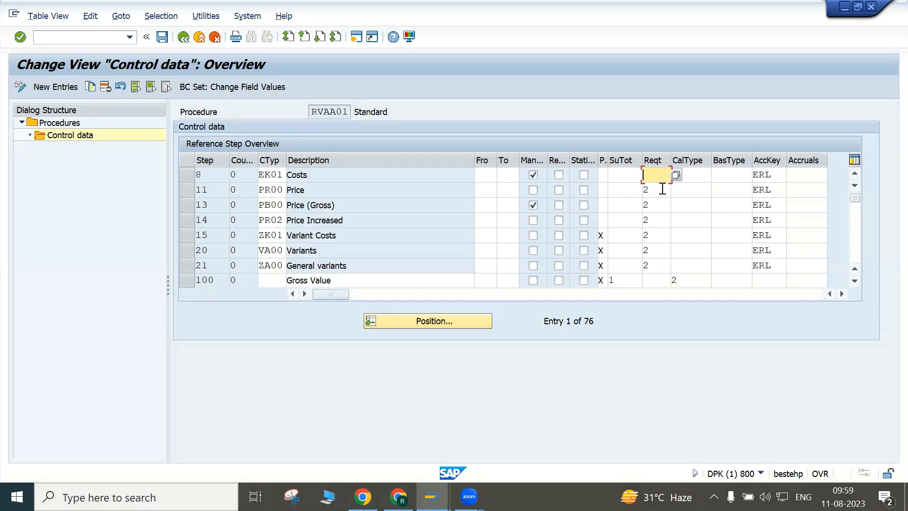
click(663, 189)
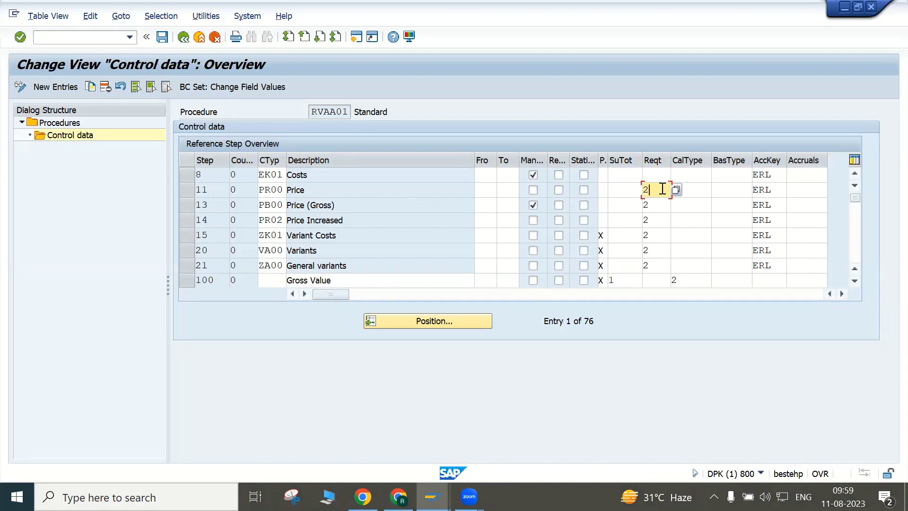
click(265, 194)
click(658, 191)
key(F4)
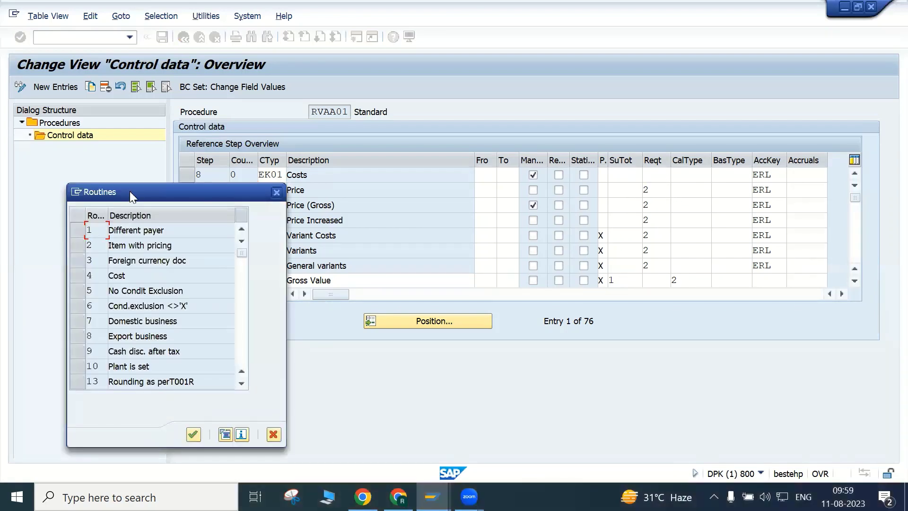
drag(129, 191, 155, 260)
click(101, 313)
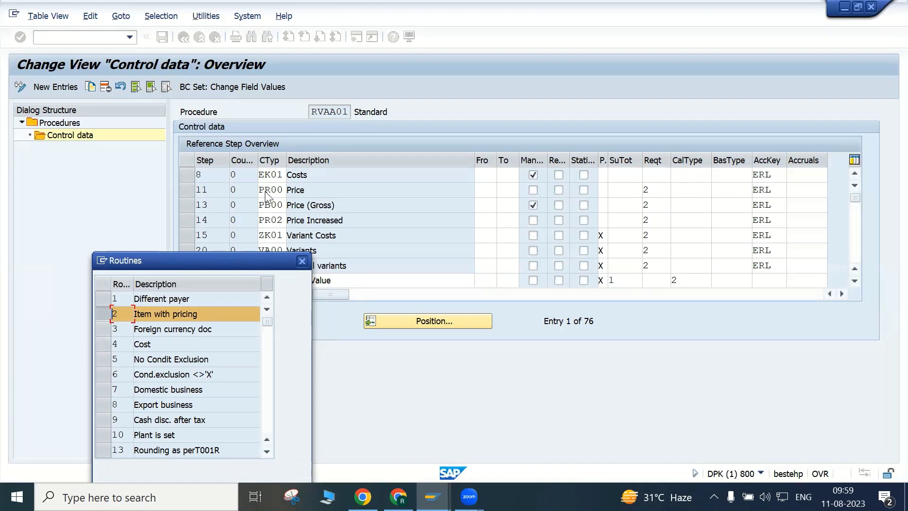
click(302, 262)
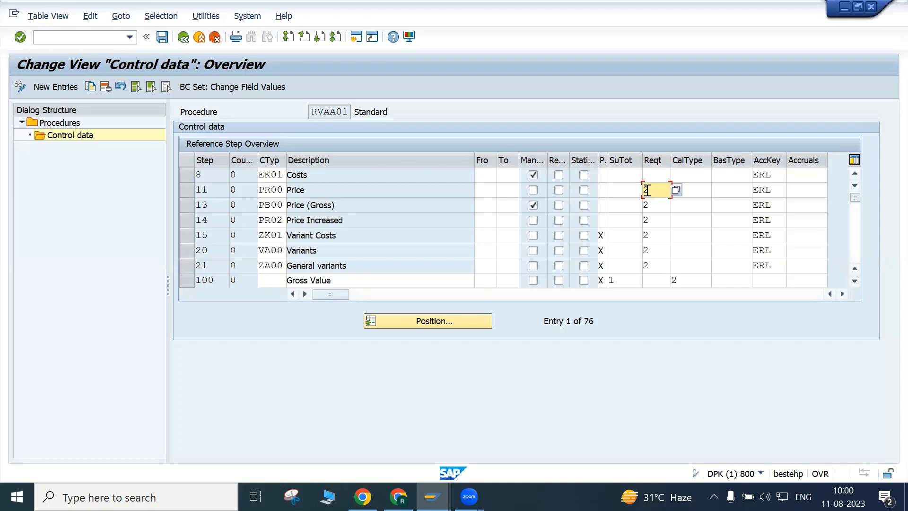
Step: Examine the CalType field of the PR00 Price row at step 11, consult its possible values, and go to its BasType field
click(693, 191)
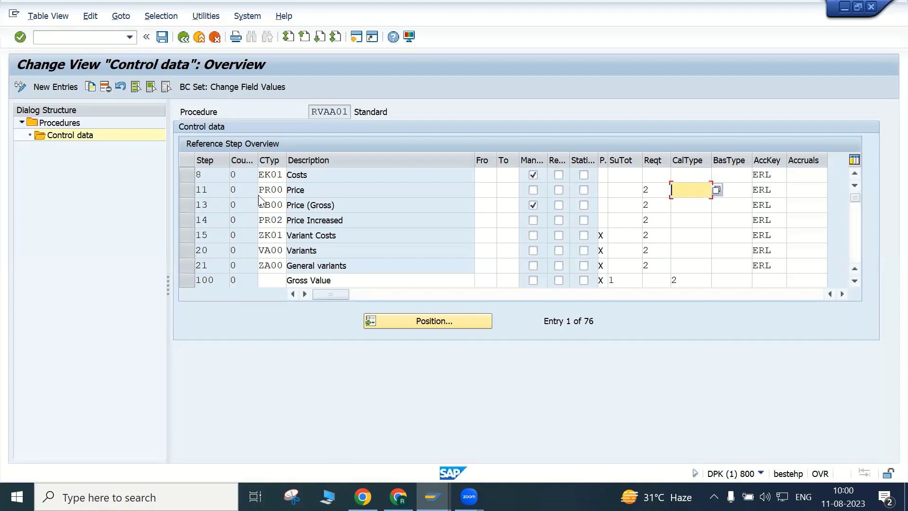
click(279, 191)
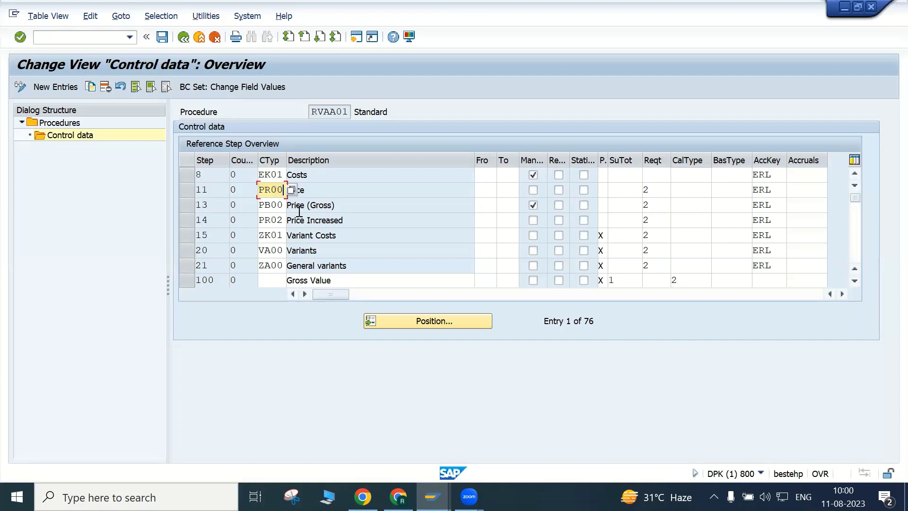
click(313, 187)
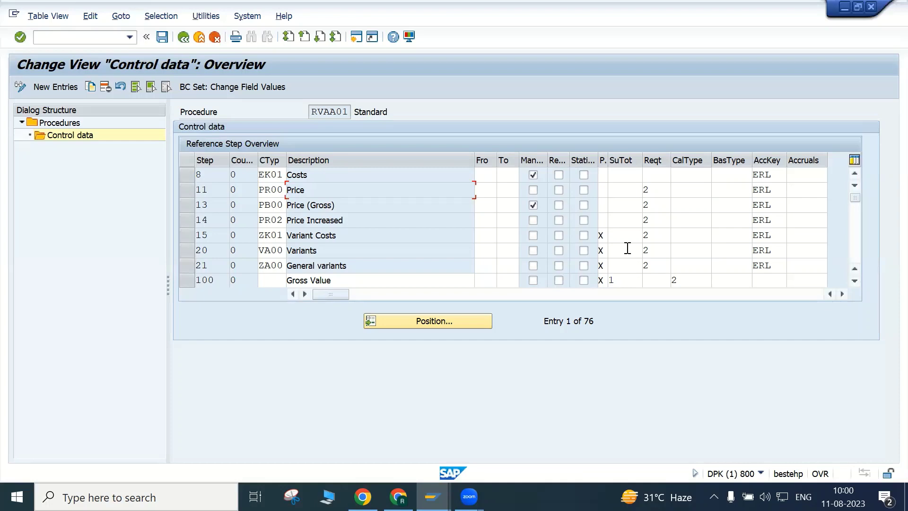
click(679, 191)
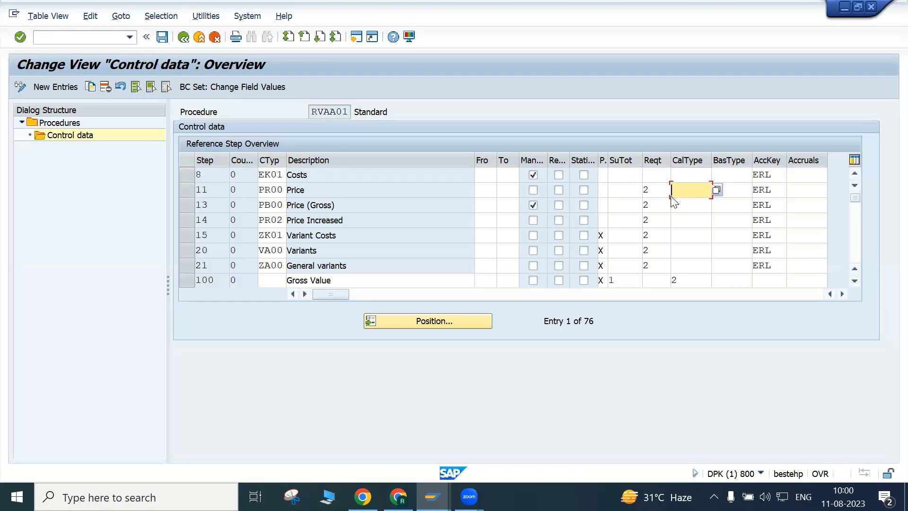
click(717, 190)
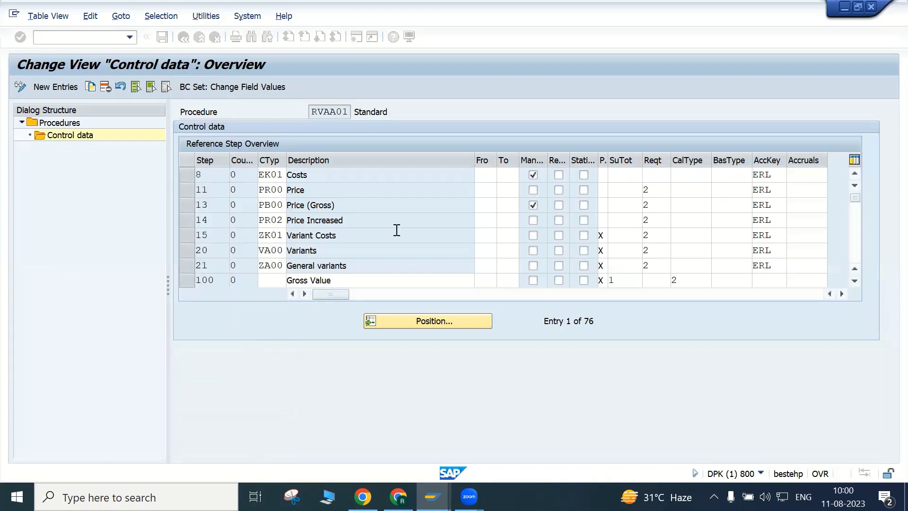
click(277, 192)
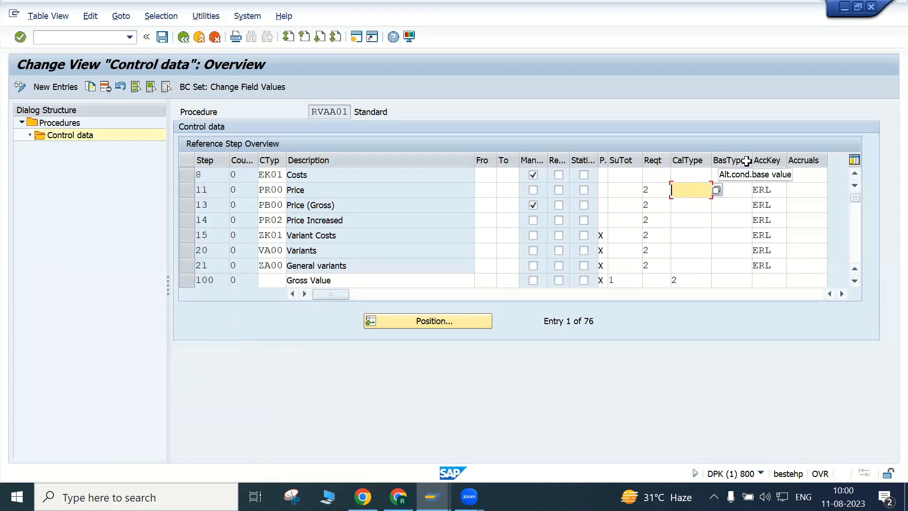
click(733, 190)
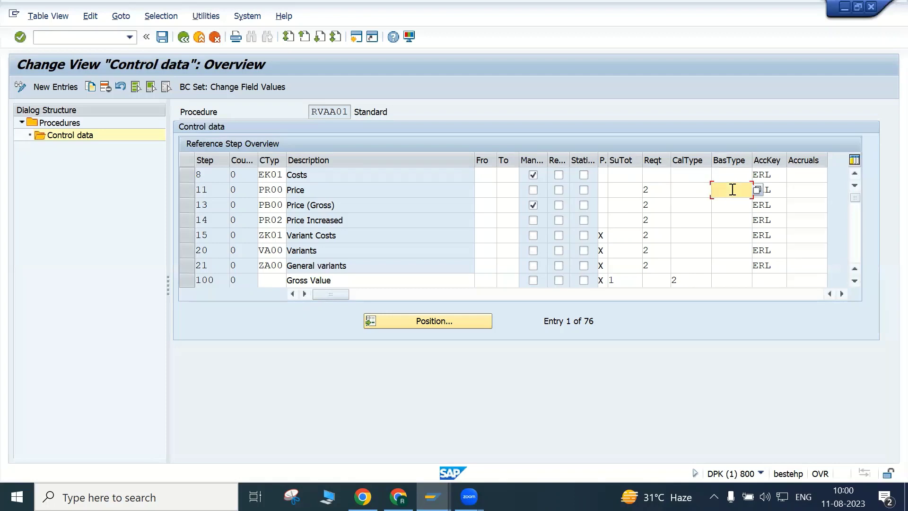
Step: Read the field help on the PR00 Price row's BasType and AccKey fields, closing each help text
key(F1)
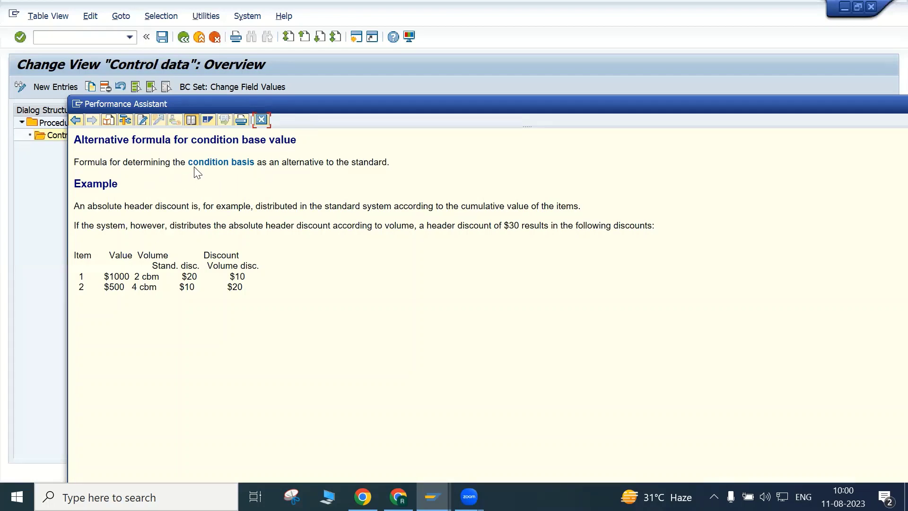
click(261, 120)
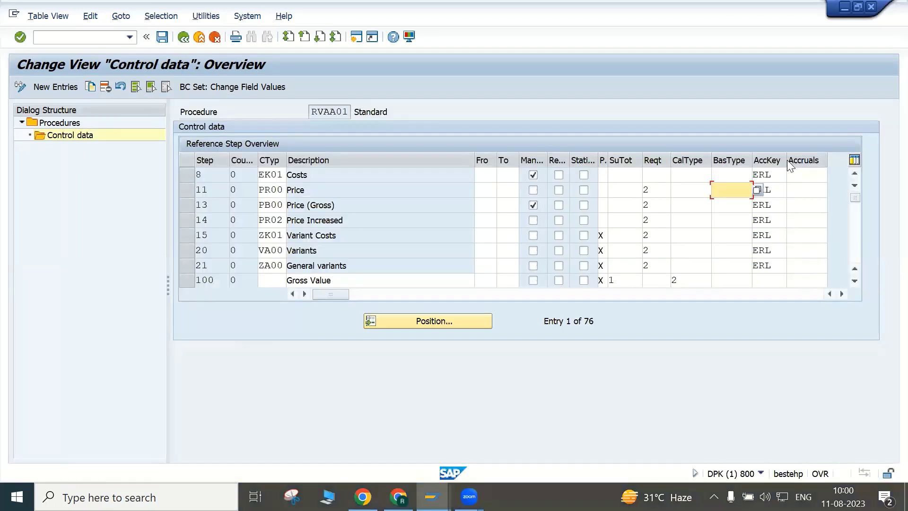
click(780, 190)
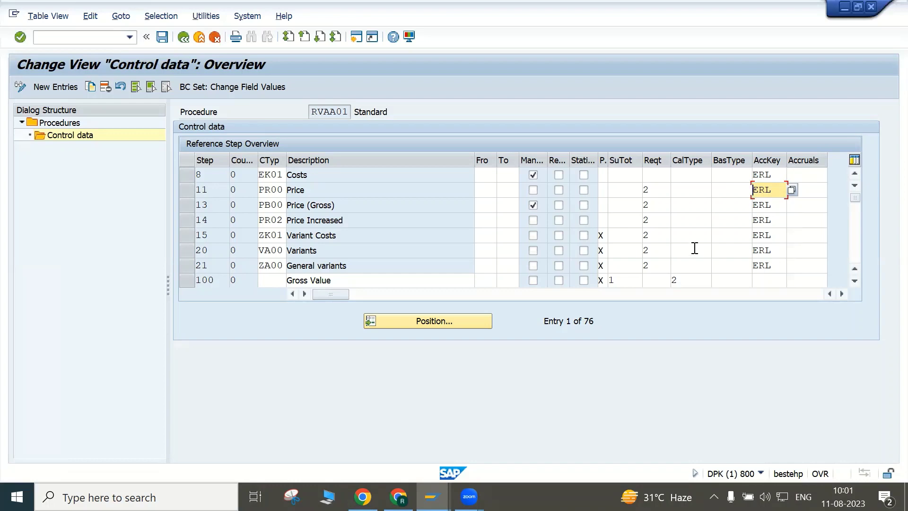
click(813, 193)
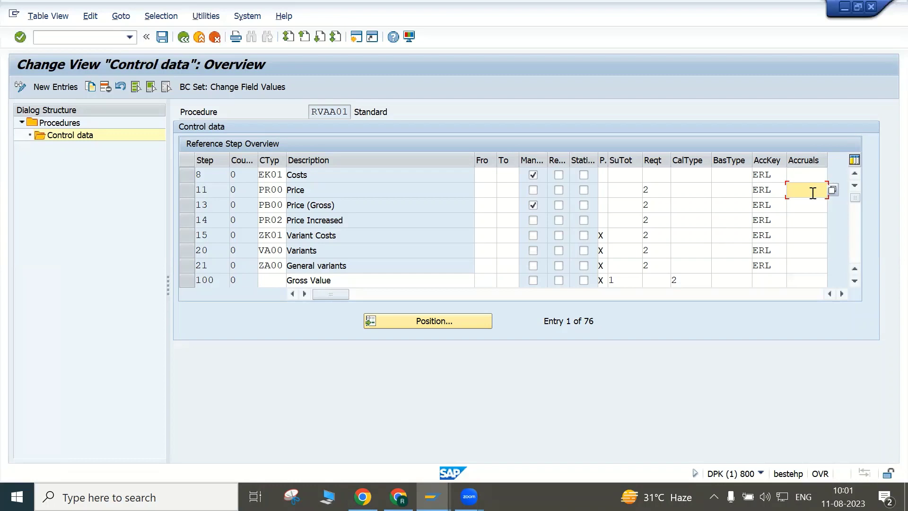
click(780, 189)
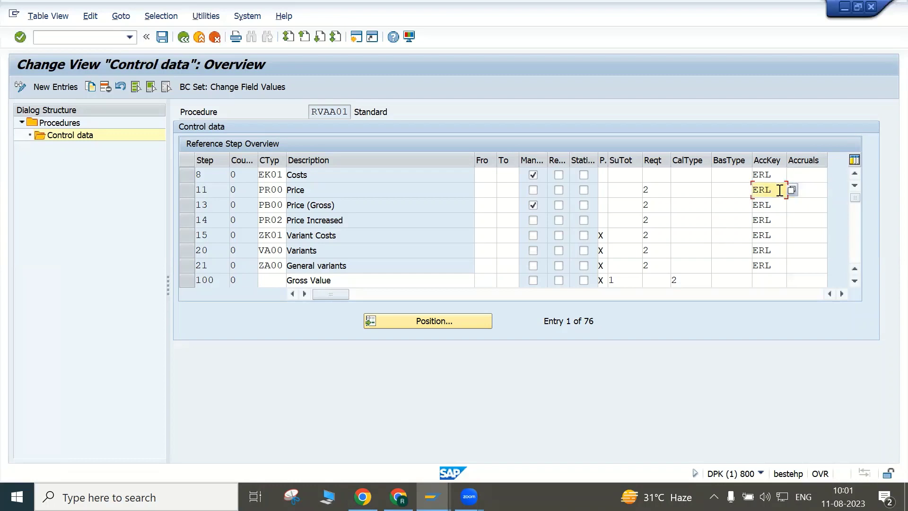
key(F1)
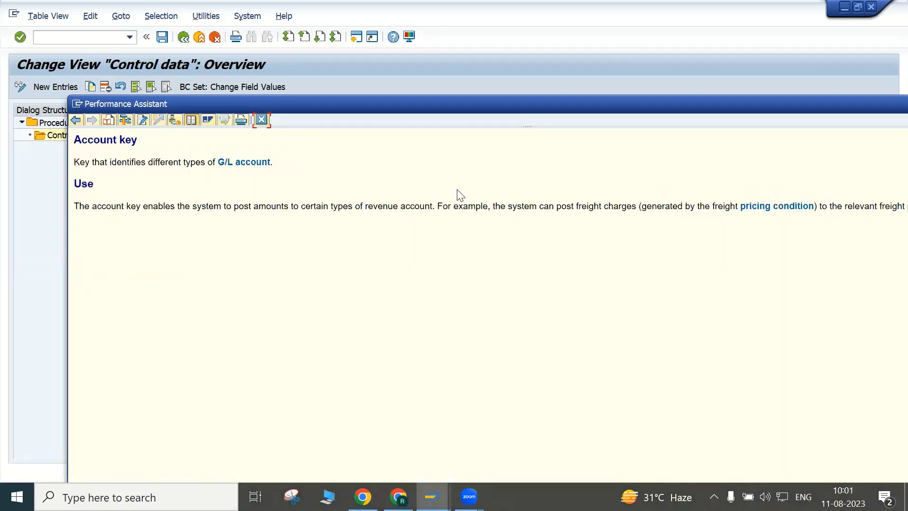
click(262, 120)
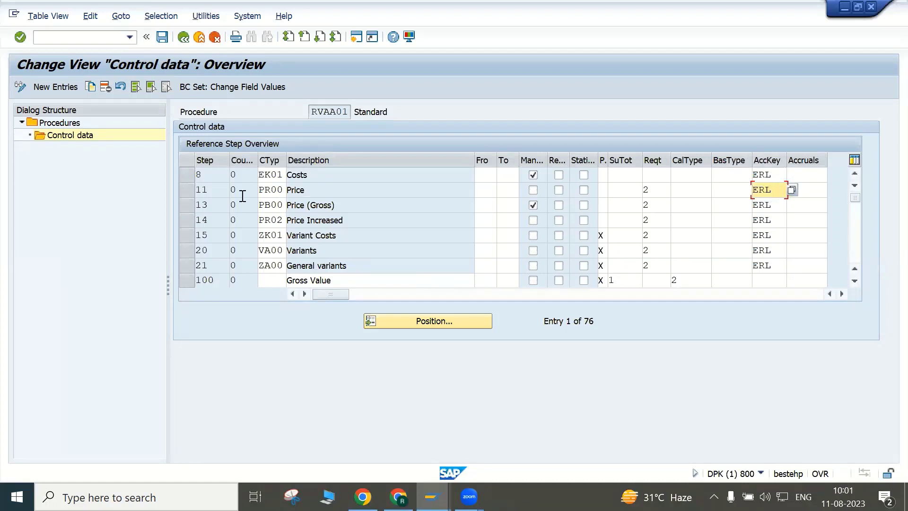
Step: Examine condition type PR00 at step 11 together with its AccKey value ERL
click(264, 190)
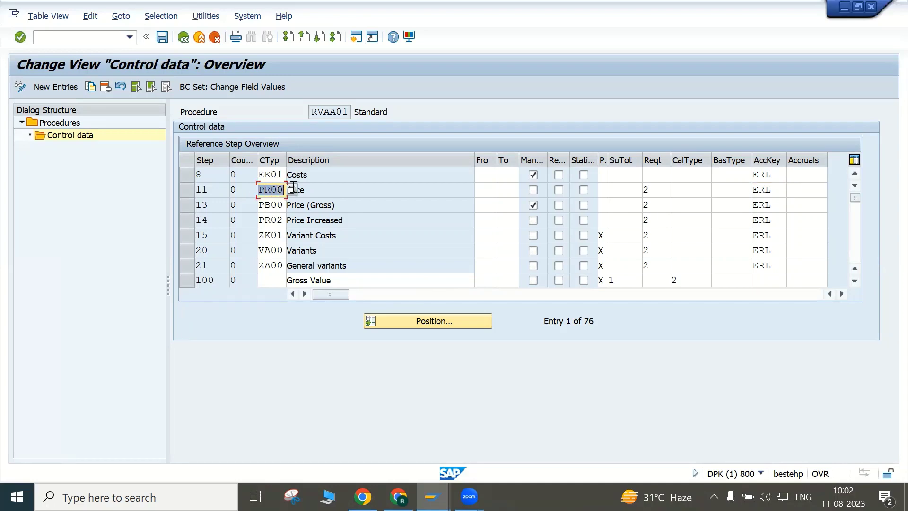
click(784, 191)
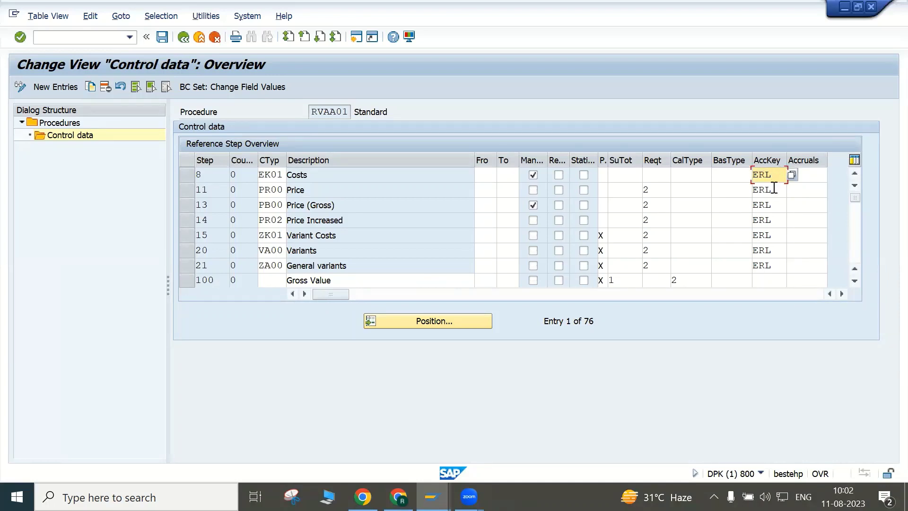
drag(776, 189, 746, 189)
click(753, 190)
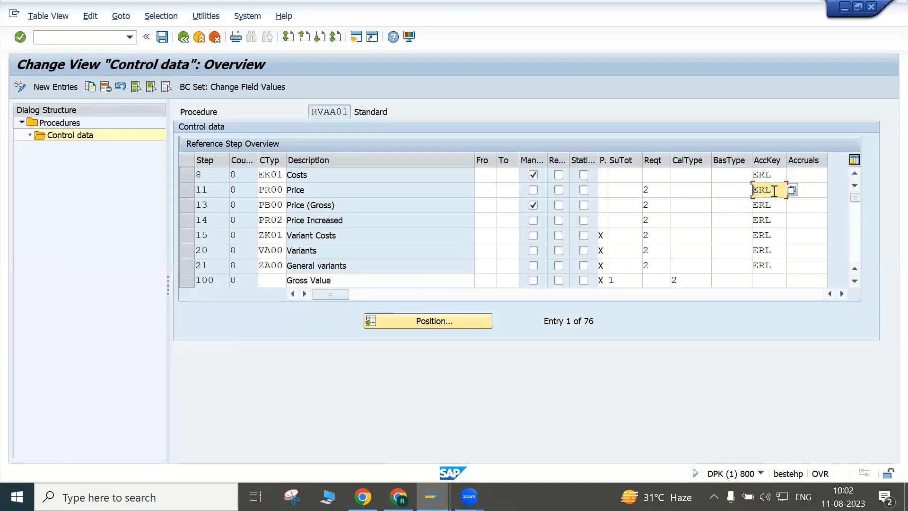
Step: Look up account key ERL in the possible values for the Costs row's AccKey field and close the list without choosing
click(780, 174)
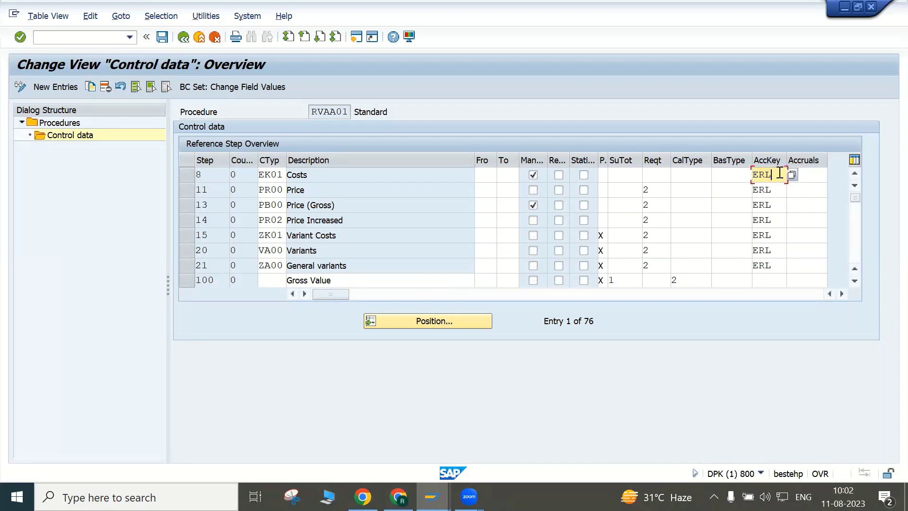
click(792, 176)
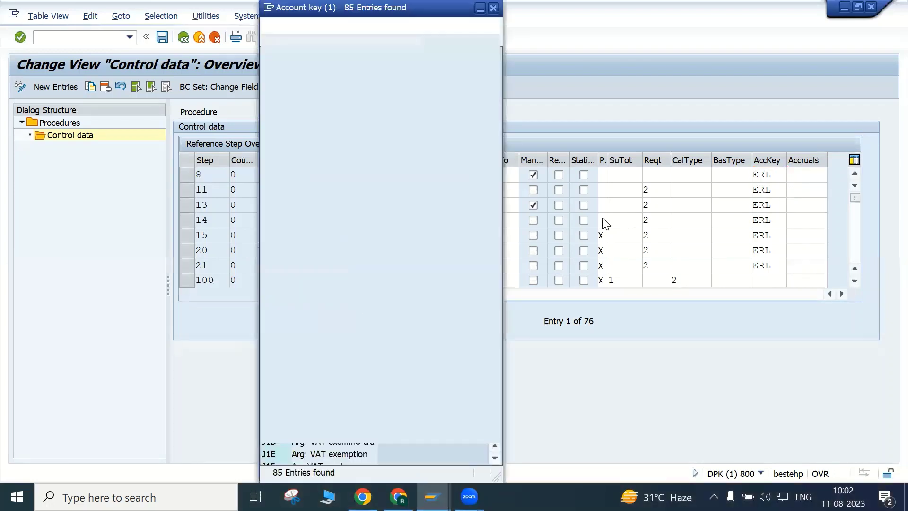
scroll(366, 227, down, 15)
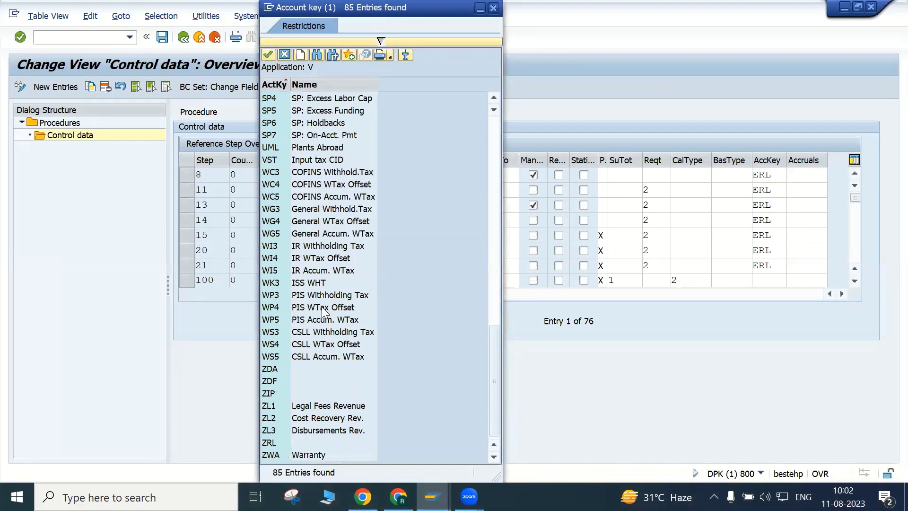
scroll(321, 282, up, 10)
scroll(325, 283, up, 7)
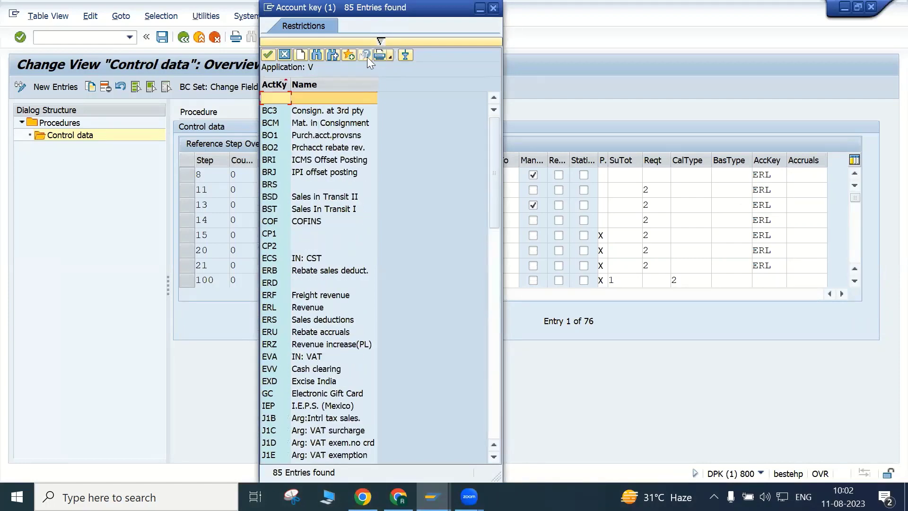
click(378, 40)
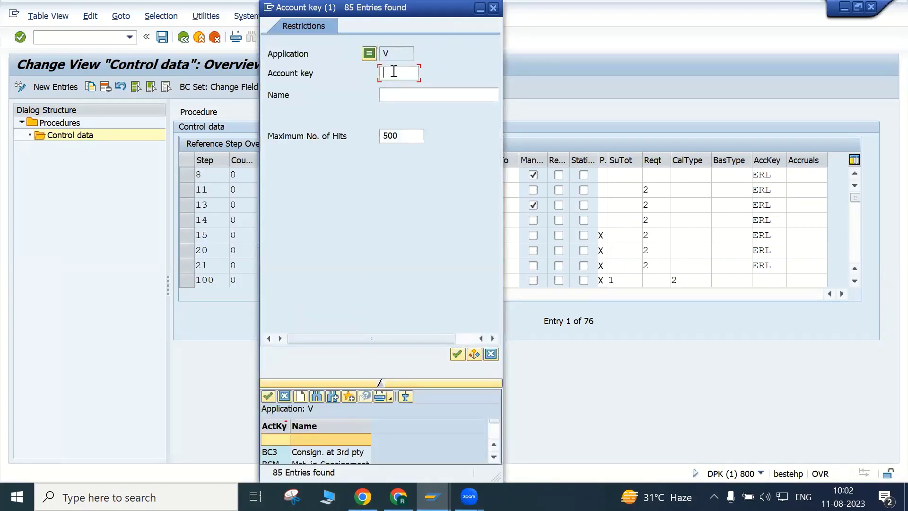
text(erl)
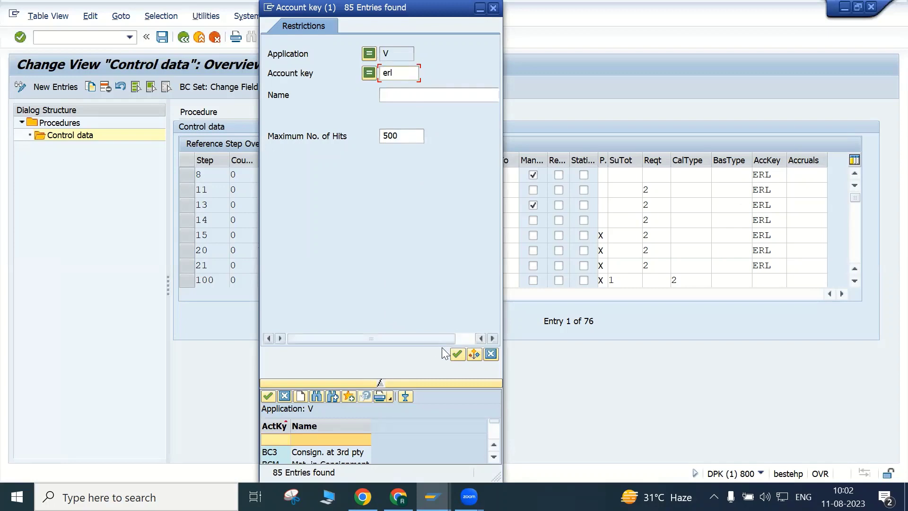
click(457, 353)
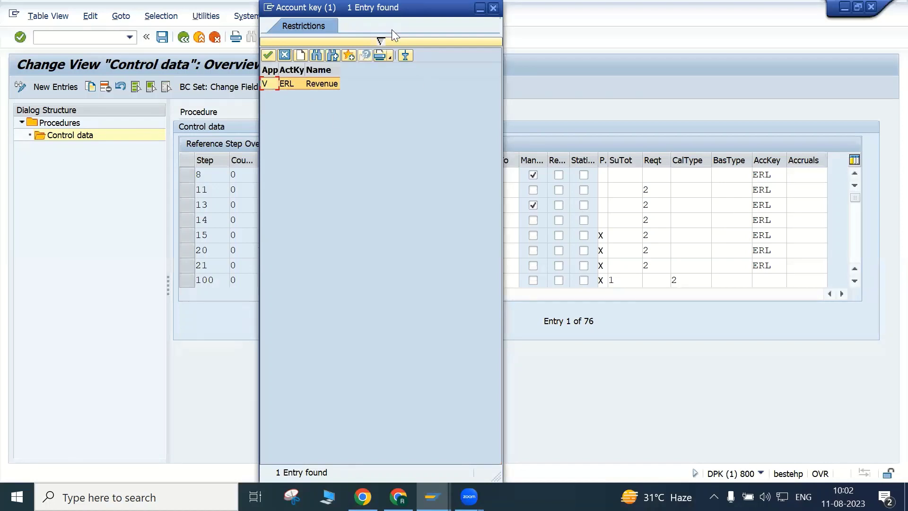
drag(393, 7, 295, 45)
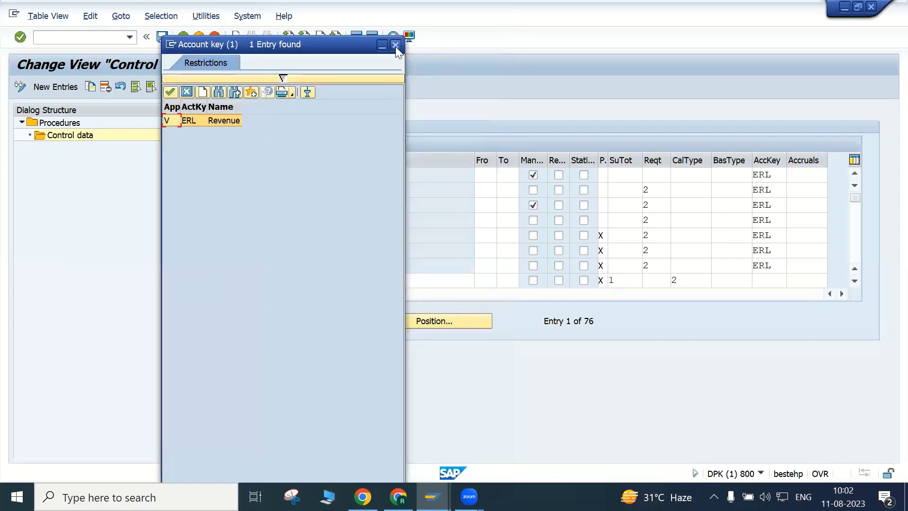
click(396, 46)
Step: Look through the AccKey column down to step 971, including the ERS discount entries, and return to step 8
click(771, 175)
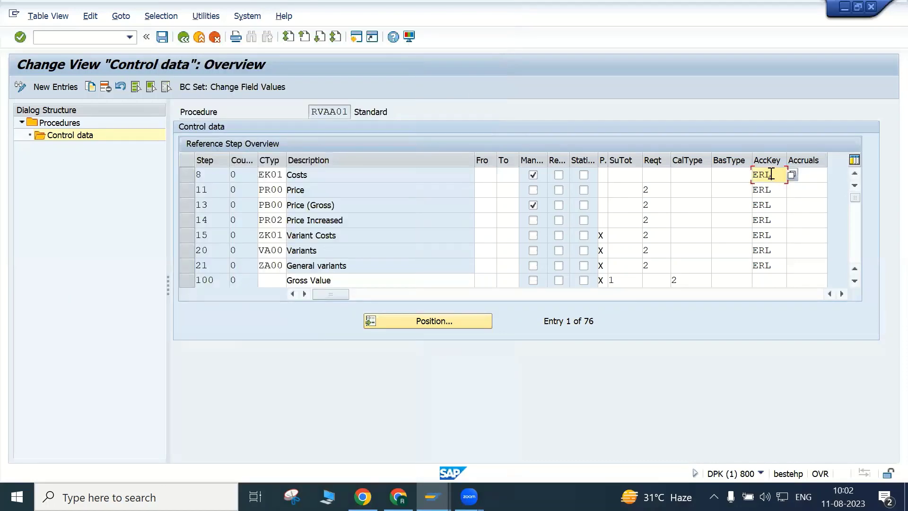
scroll(771, 251, down, 10)
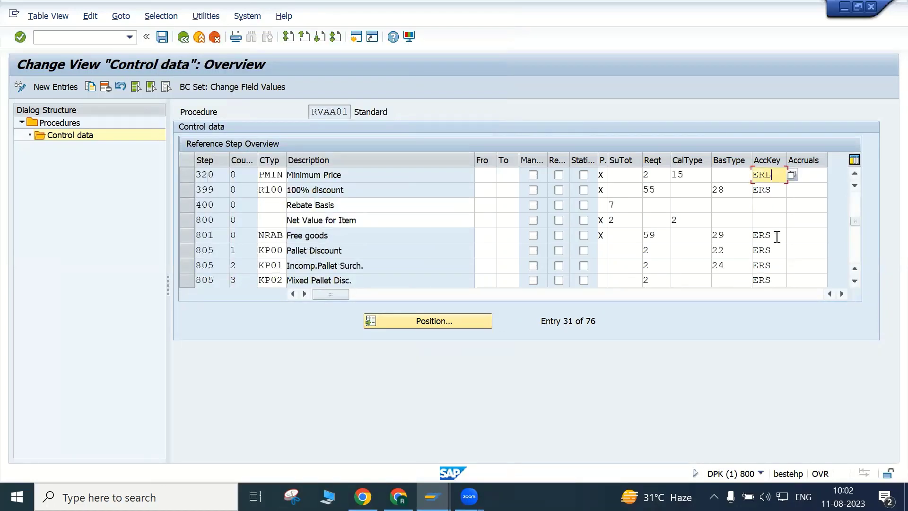
click(771, 235)
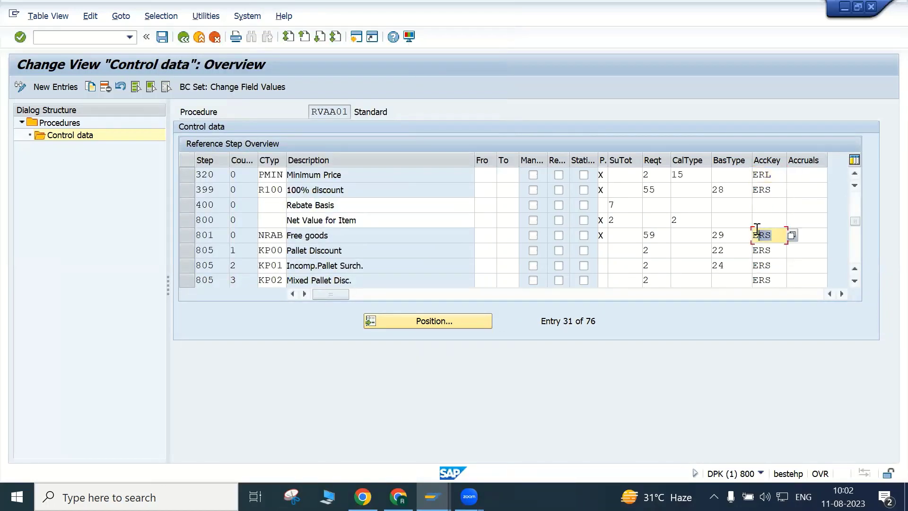
click(779, 251)
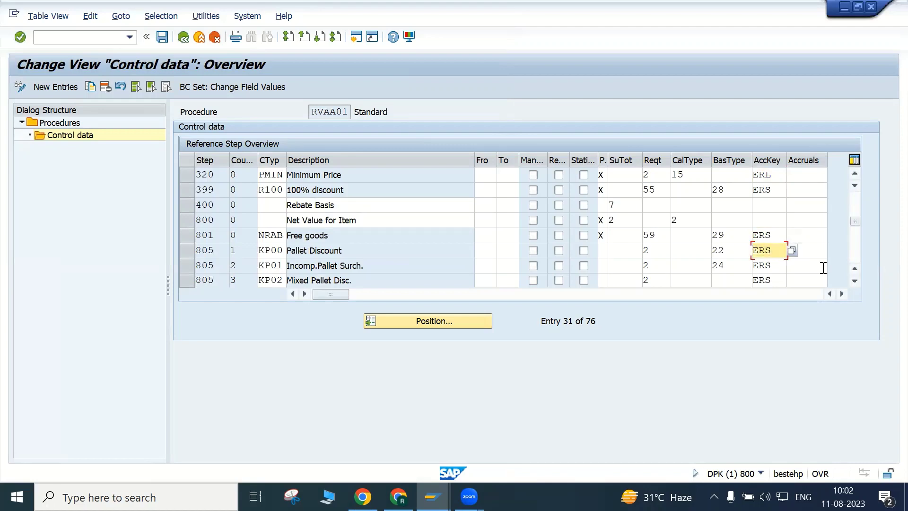
scroll(814, 265, down, 15)
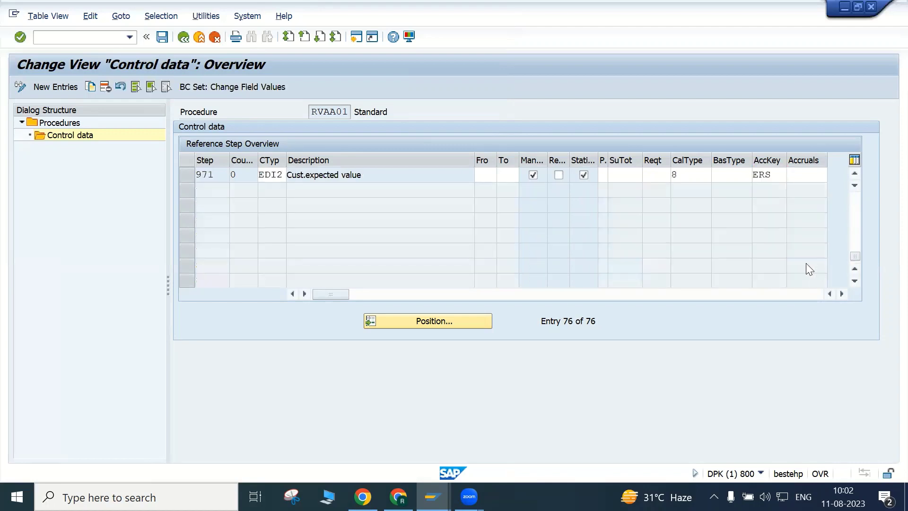
scroll(806, 263, up, 20)
scroll(807, 263, up, 5)
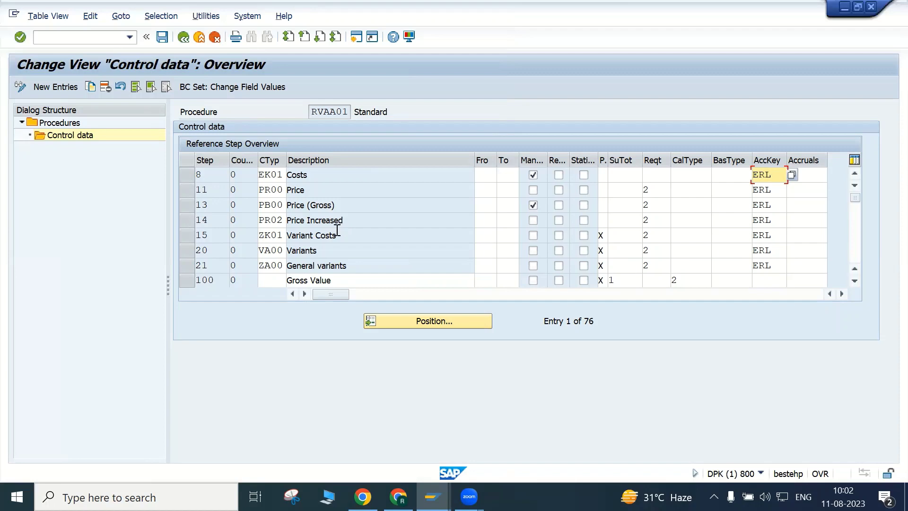
Step: Examine the Costs row at step 8, from its description and condition type EK01 to its Accruals field
click(313, 174)
key(Home)
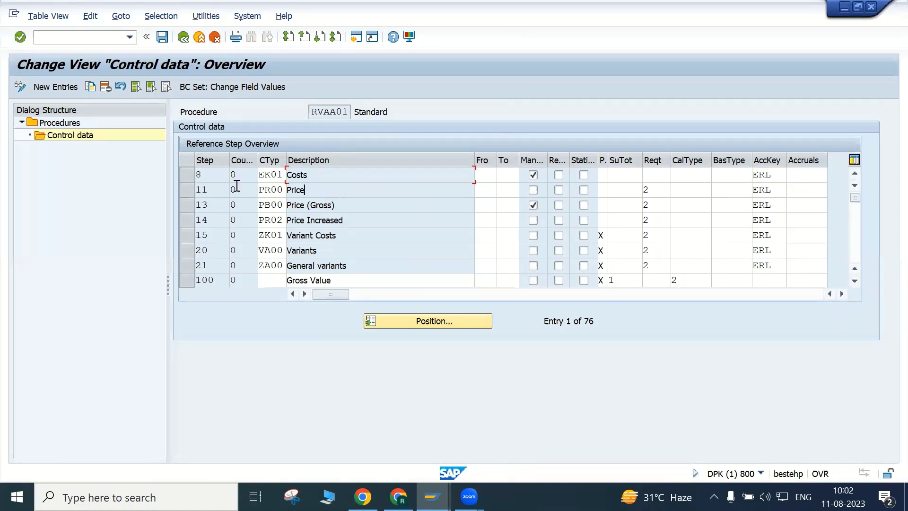
key(Down)
drag(314, 175, 267, 174)
click(267, 174)
click(814, 174)
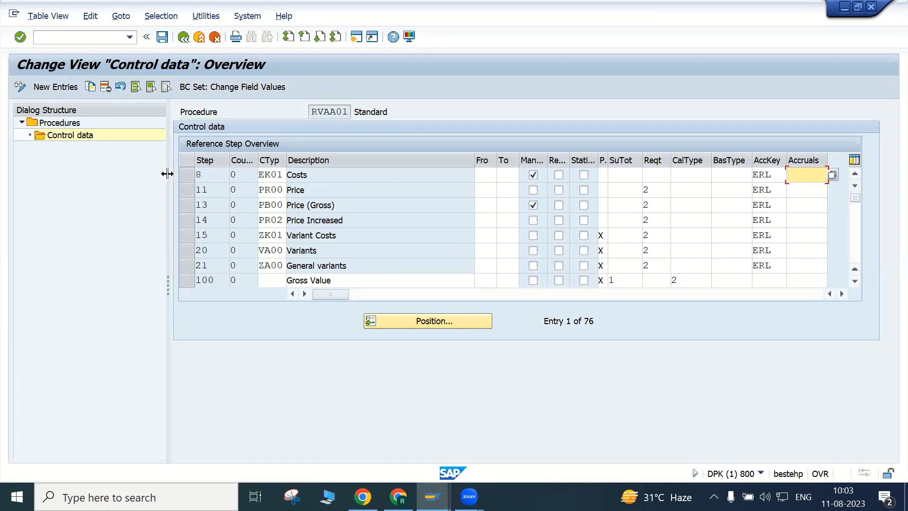
Step: Read the field help on the Costs row's step number and condition counter, closing each help text
click(206, 175)
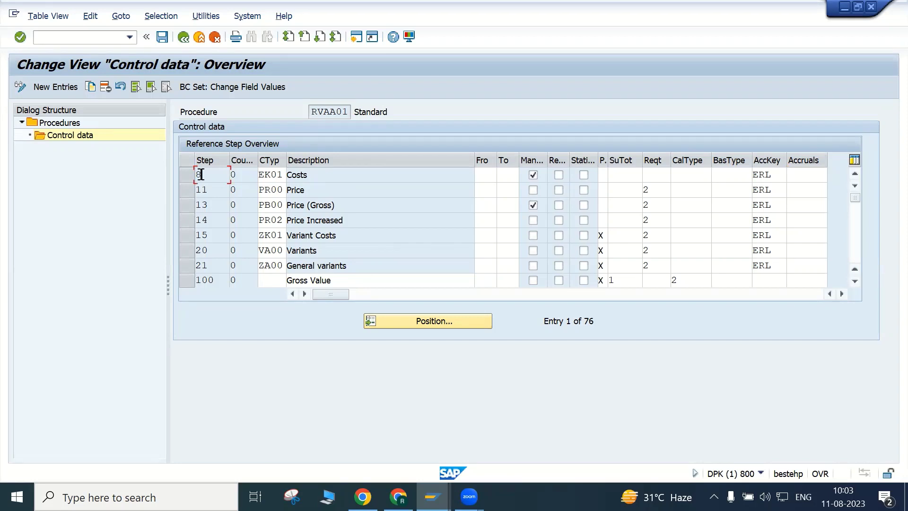
key(F1)
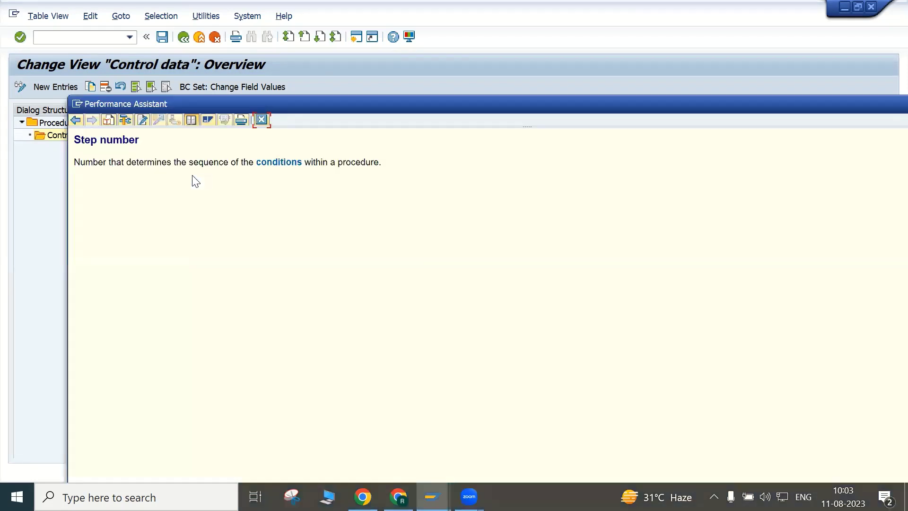
click(260, 121)
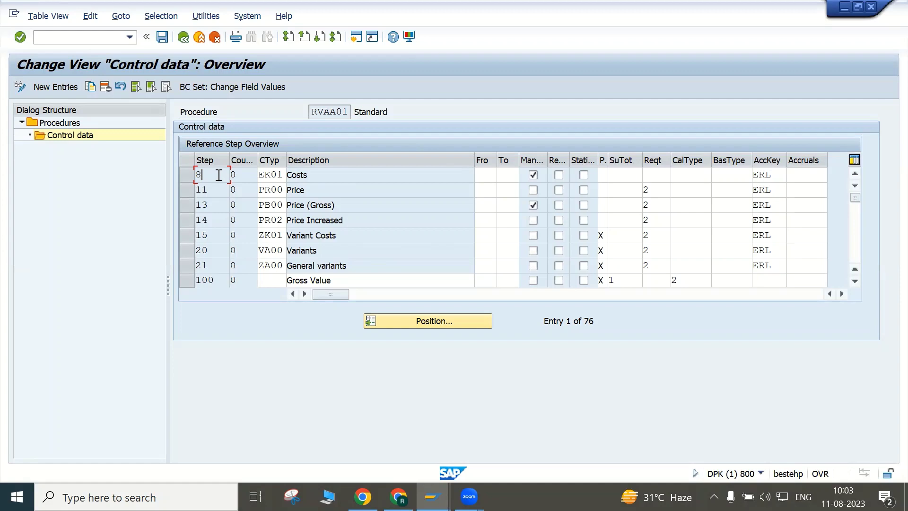
key(F1)
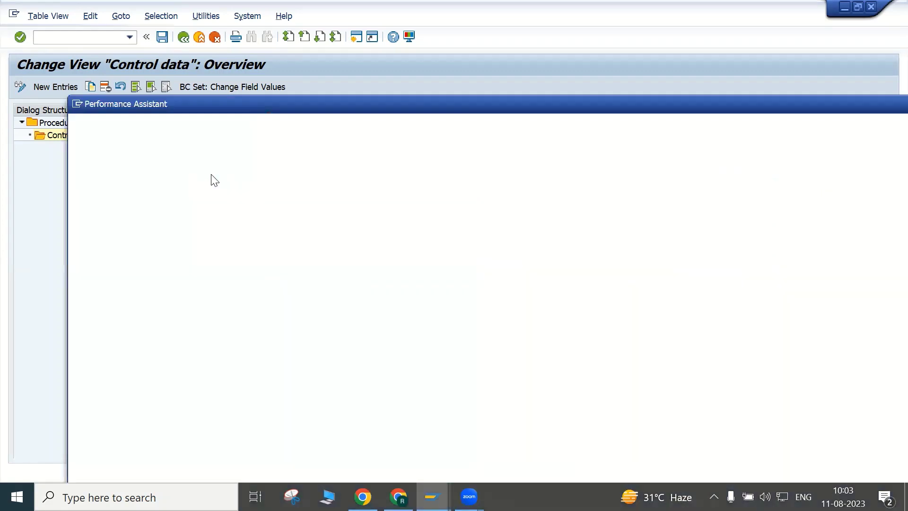
click(259, 118)
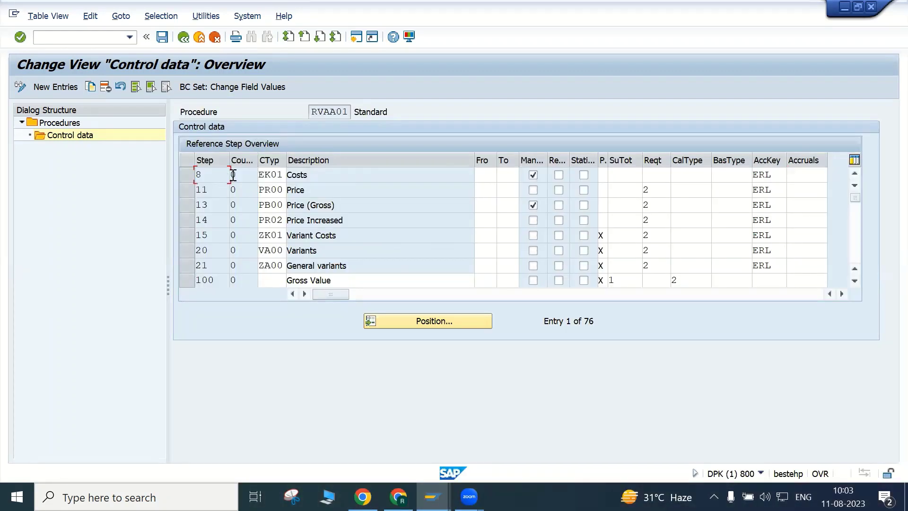
key(F1)
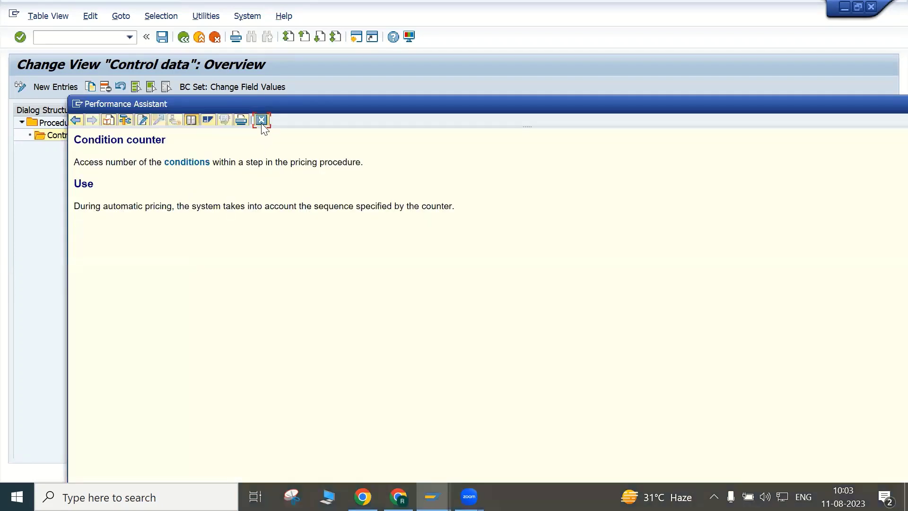
click(260, 120)
Step: Consult the field help on the Costs row's condition type (CTyp) and its From reference step
click(270, 174)
key(F1)
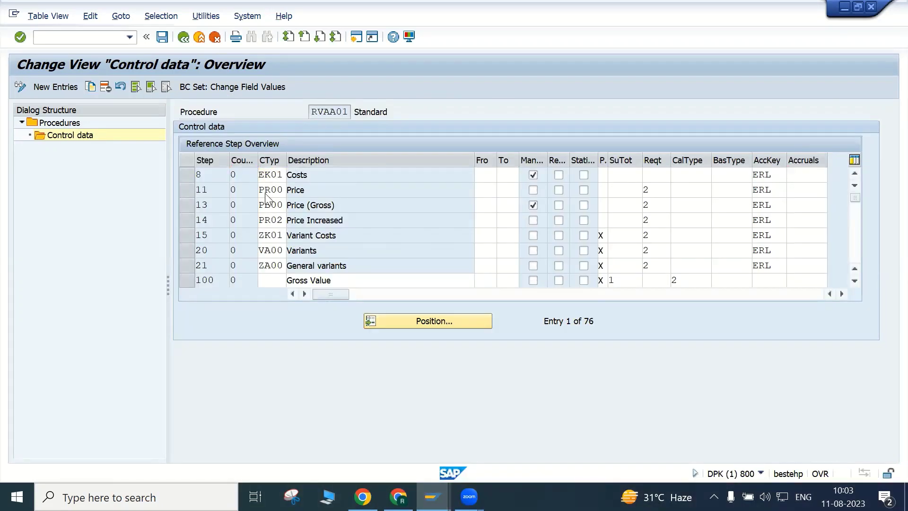
click(261, 120)
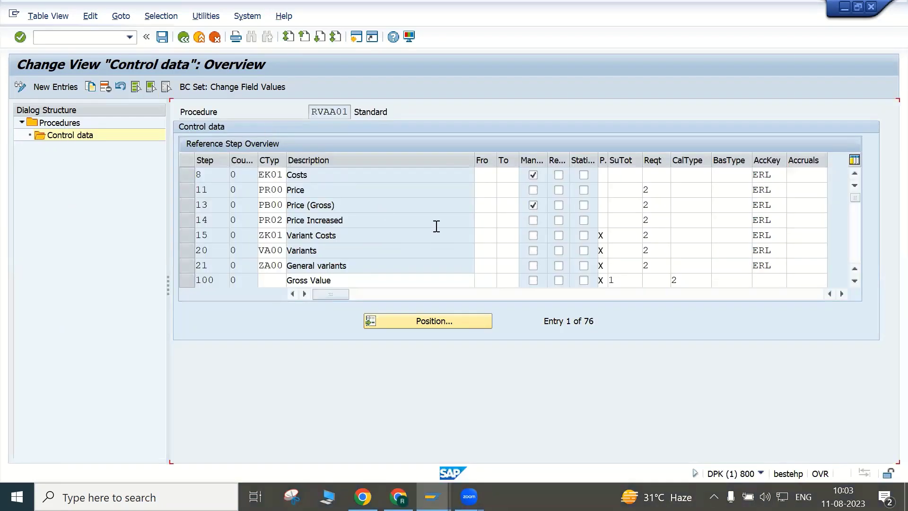
click(490, 178)
key(F1)
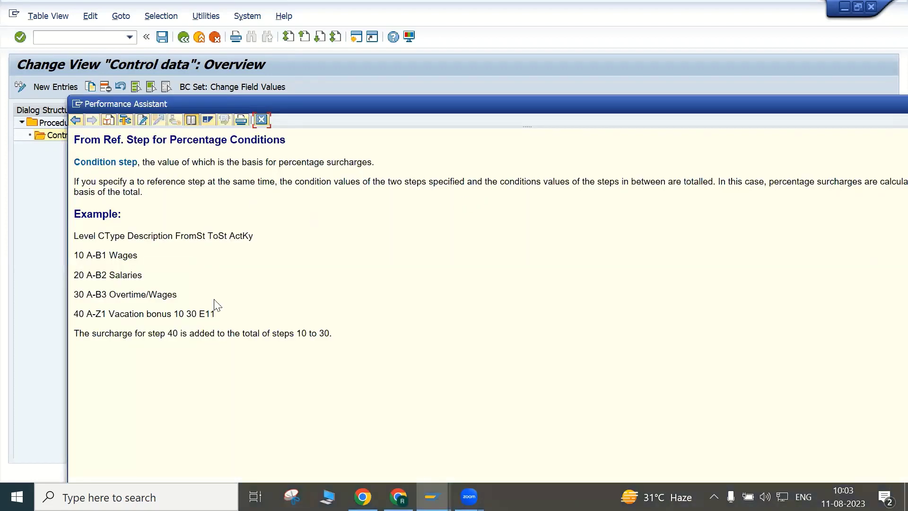
Step: Close the field help, leave the RVAA01 control data and open the Define Pricing Procedure Determination activity
click(260, 119)
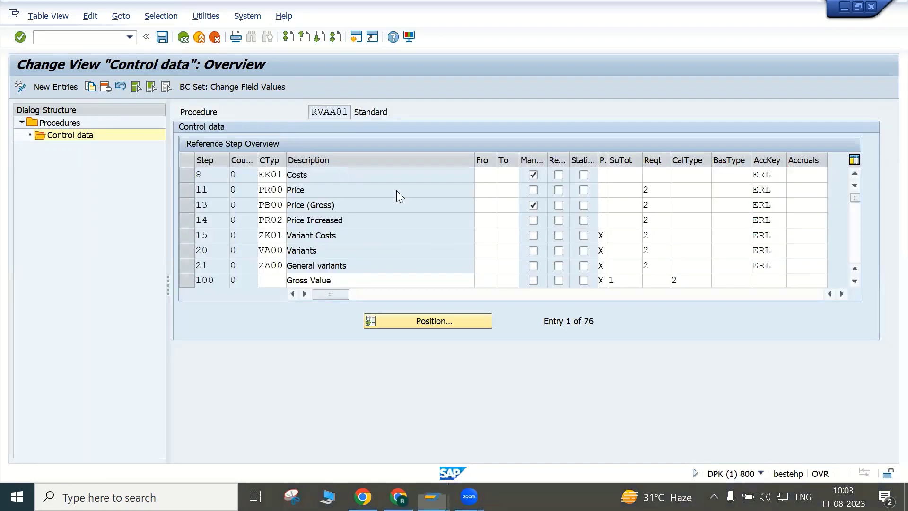
click(507, 178)
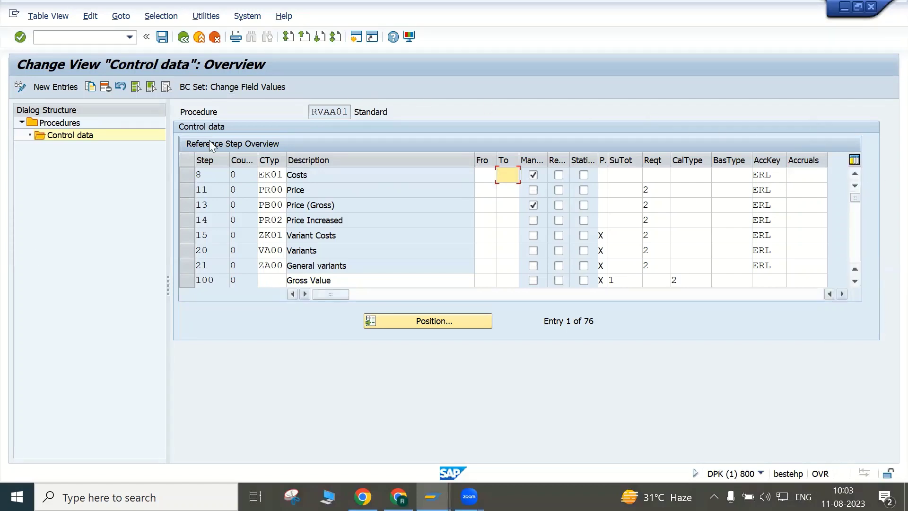
click(182, 42)
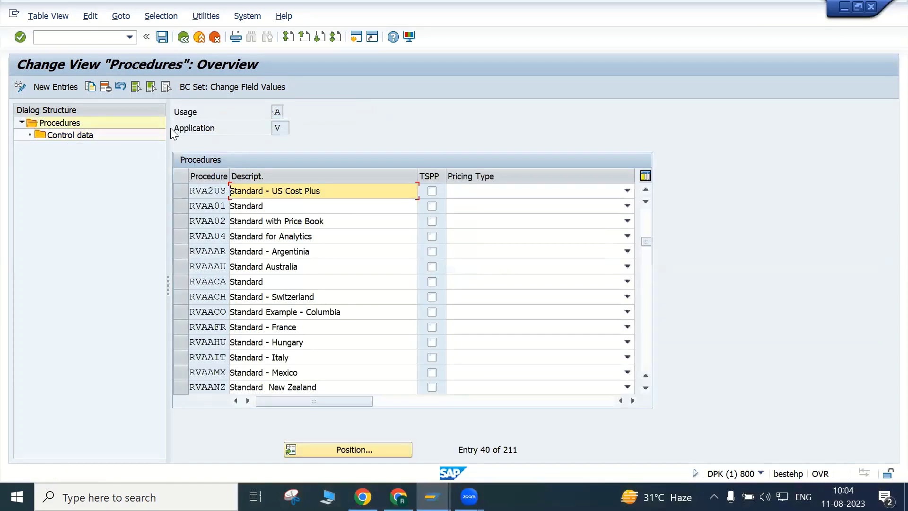
click(181, 41)
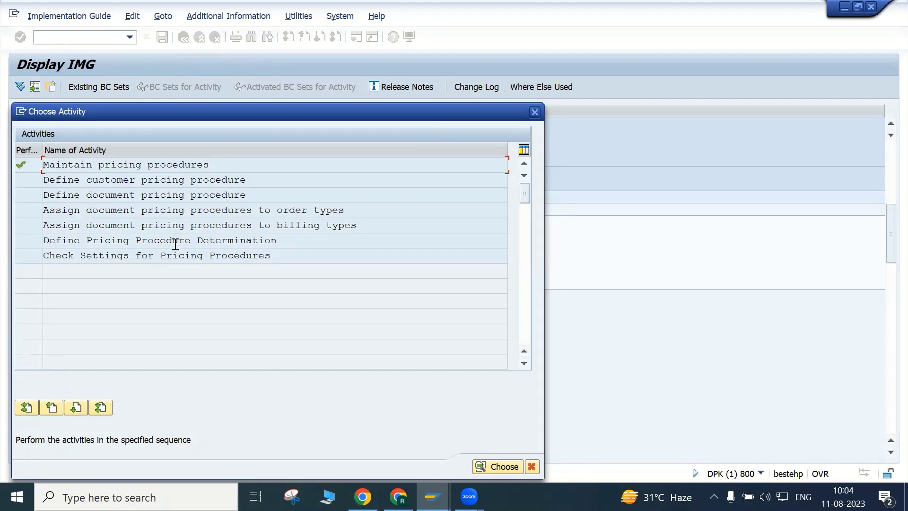
click(55, 241)
double_click(205, 246)
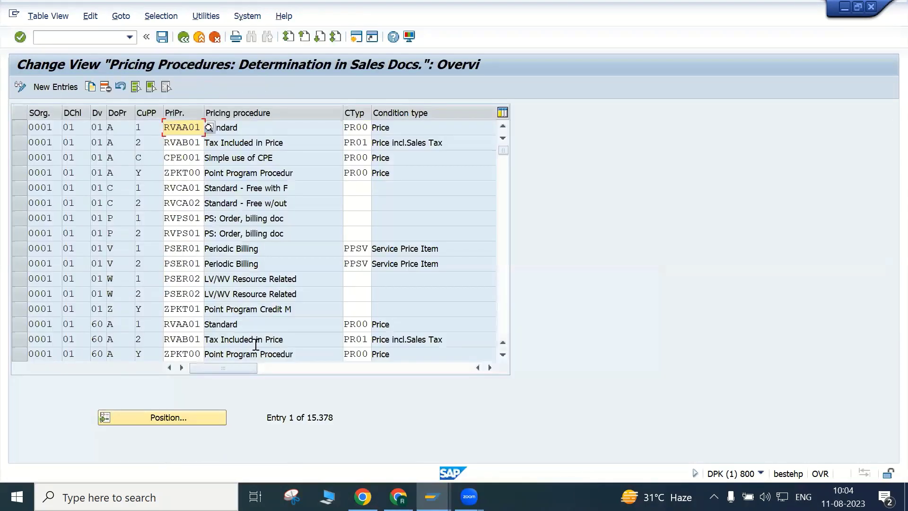
Step: Examine the first determination row: its division, document procedure A, customer procedure 1 and assigned pricing procedure RVAA01
click(244, 133)
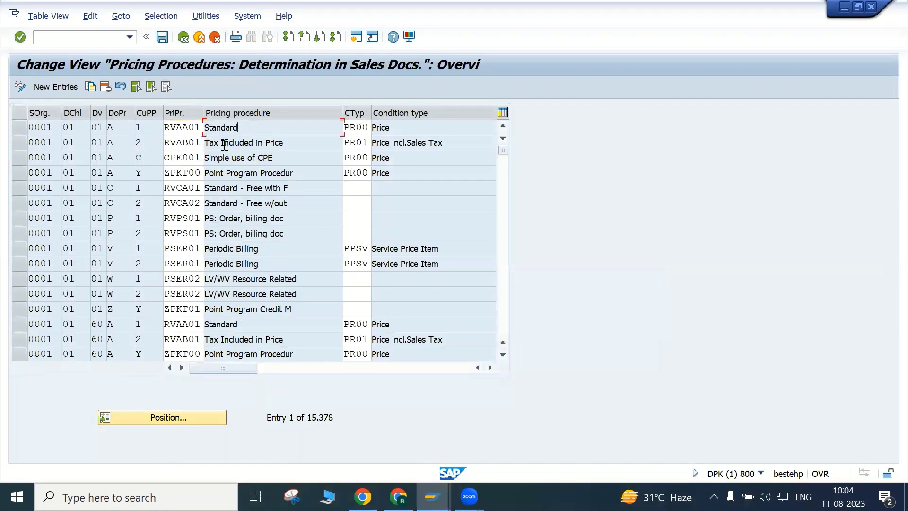
click(103, 128)
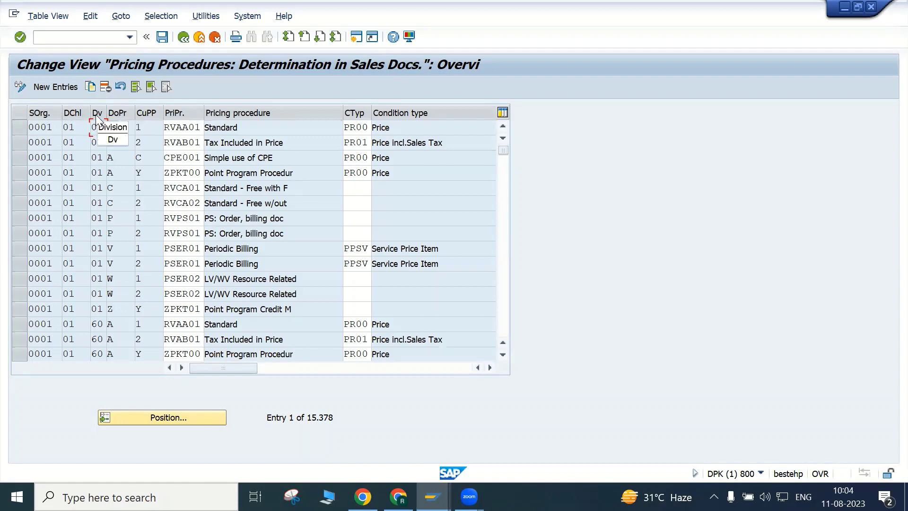
click(122, 133)
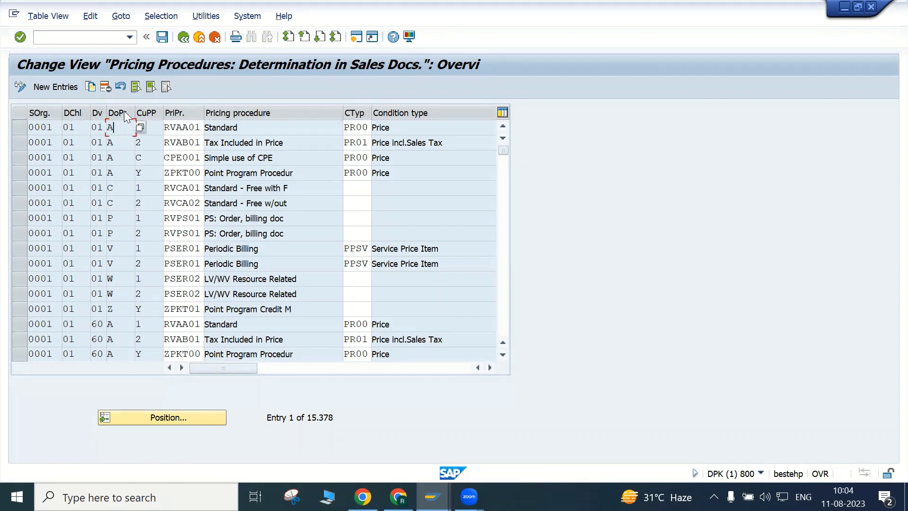
click(155, 126)
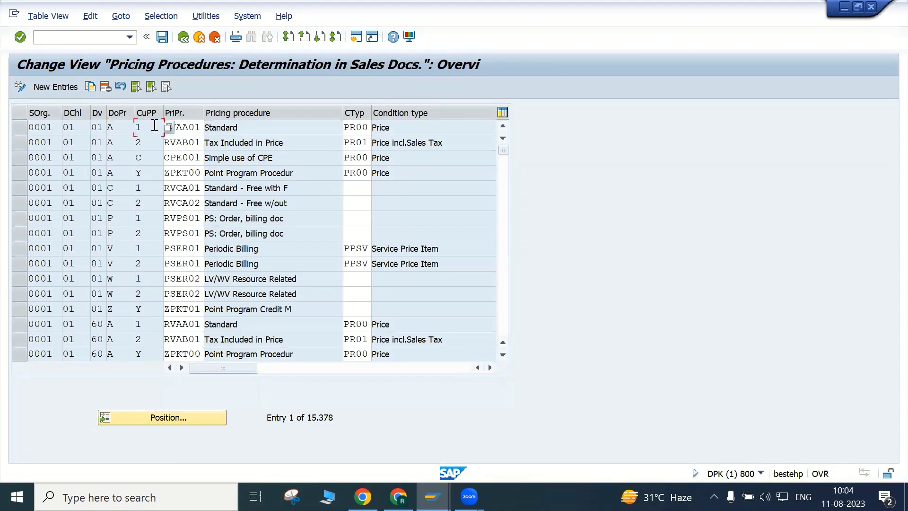
click(199, 130)
drag(165, 127, 213, 127)
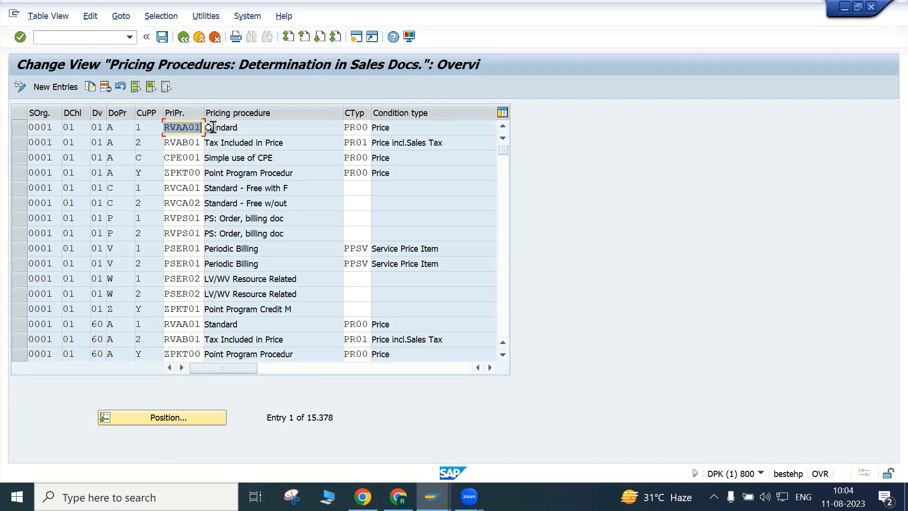
Step: Bring up the possible values for the document procedure (DoPr) of the first determination row and close the list
click(142, 127)
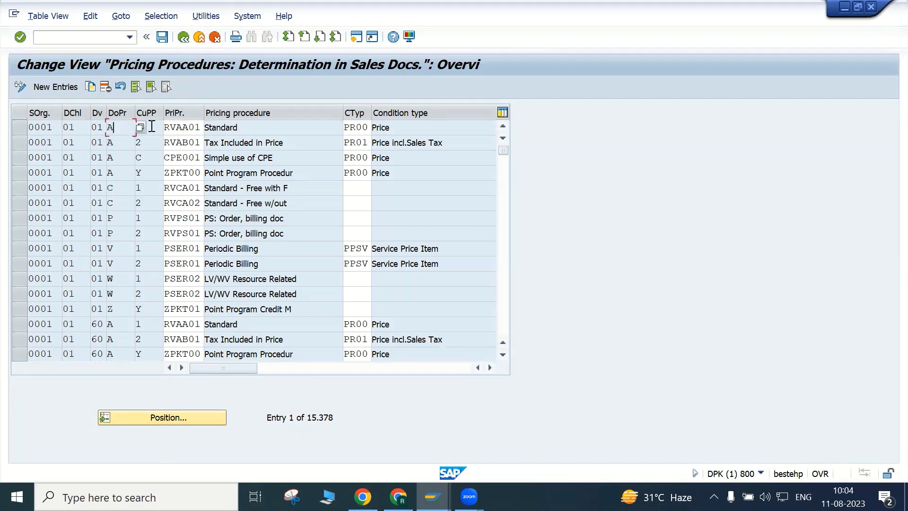
click(124, 125)
key(F4)
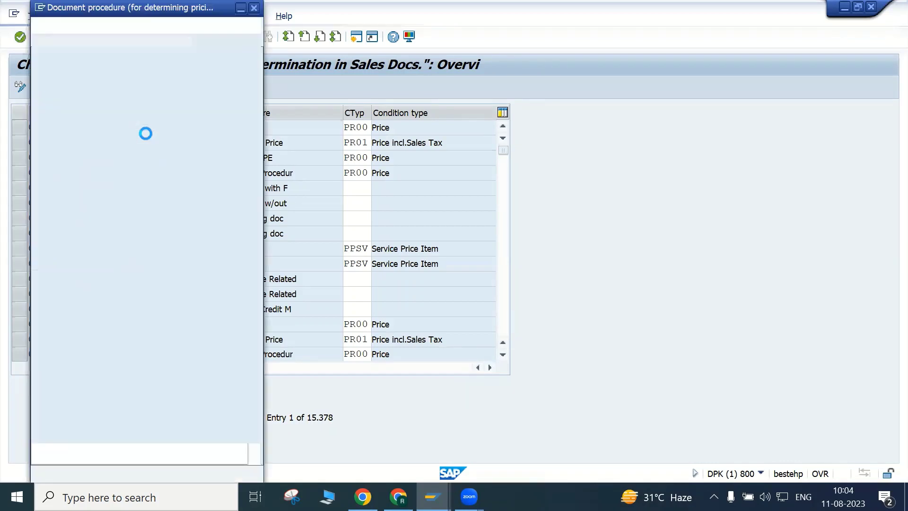
key(Escape)
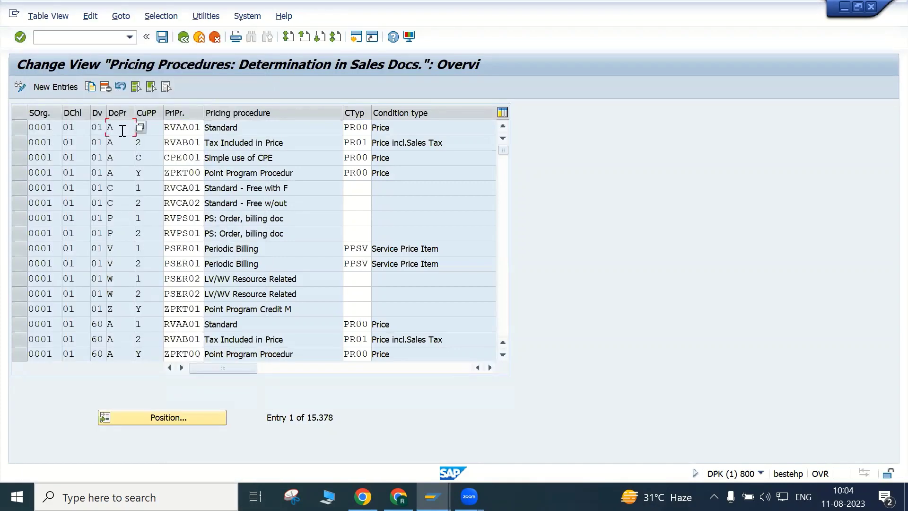
Step: Return to the activity list, open Define customer pricing procedure and look through the CuPP entries
click(187, 37)
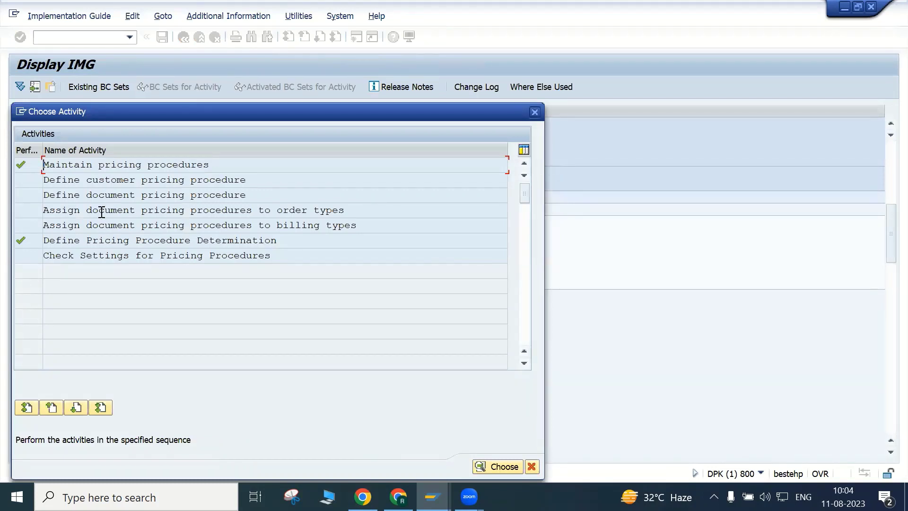
double_click(117, 181)
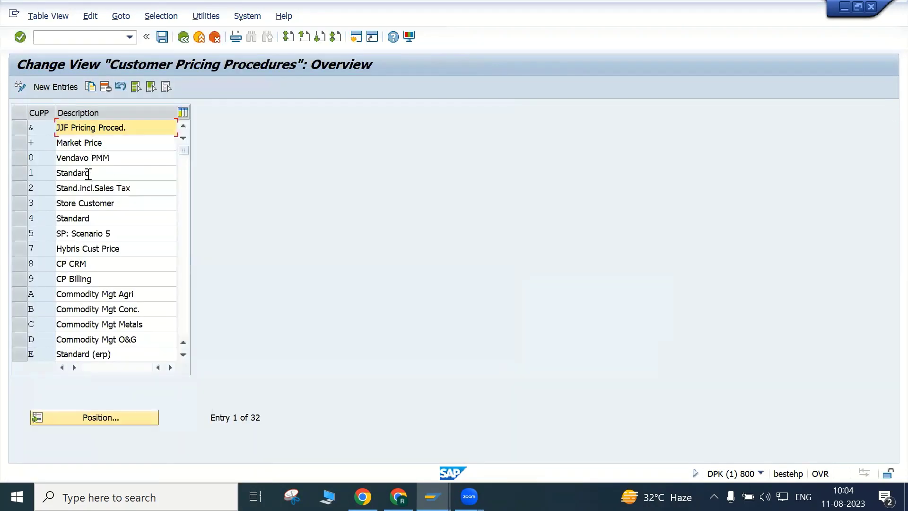
scroll(90, 185, down, 10)
scroll(90, 190, up, 10)
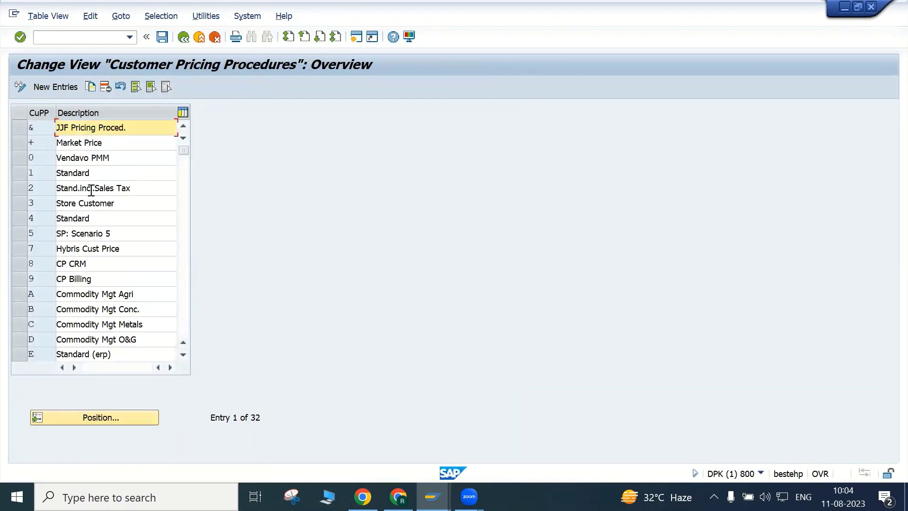
click(35, 156)
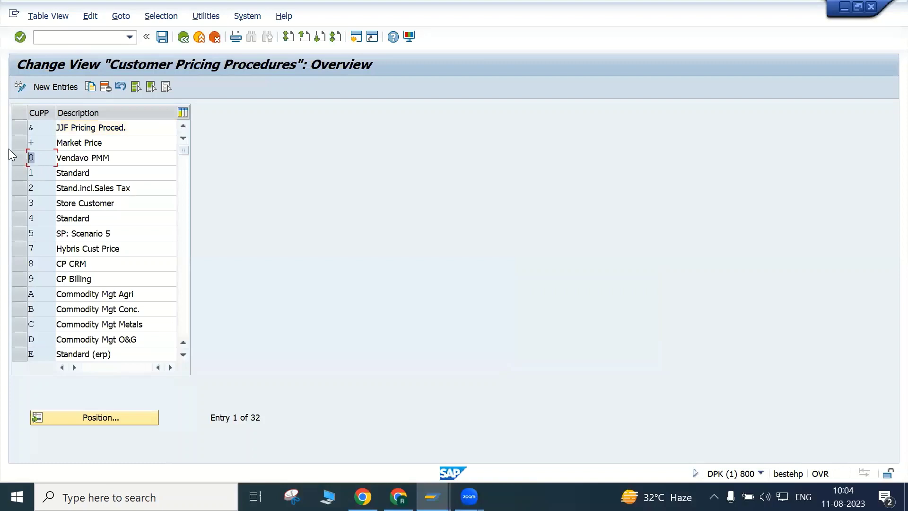
Step: Switch to the Define document pricing procedure activity, view its DoPr entries and return to the activity list
click(184, 38)
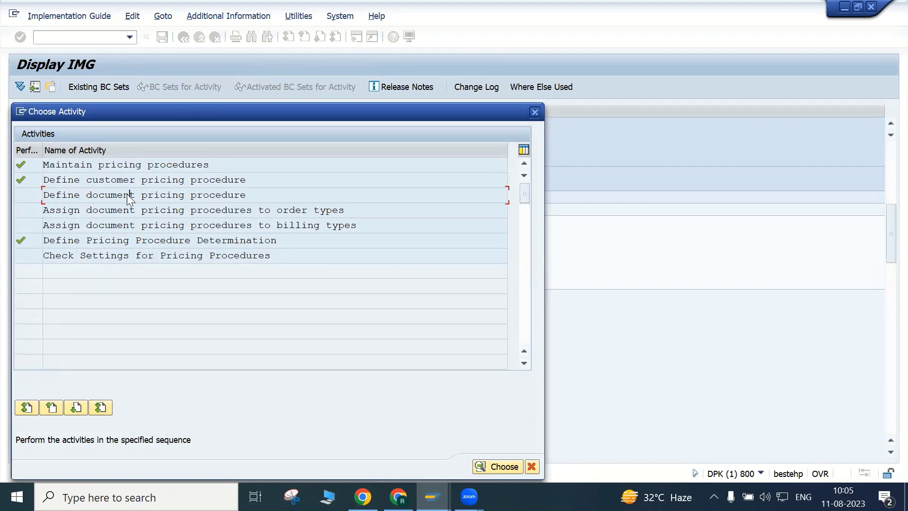
double_click(128, 195)
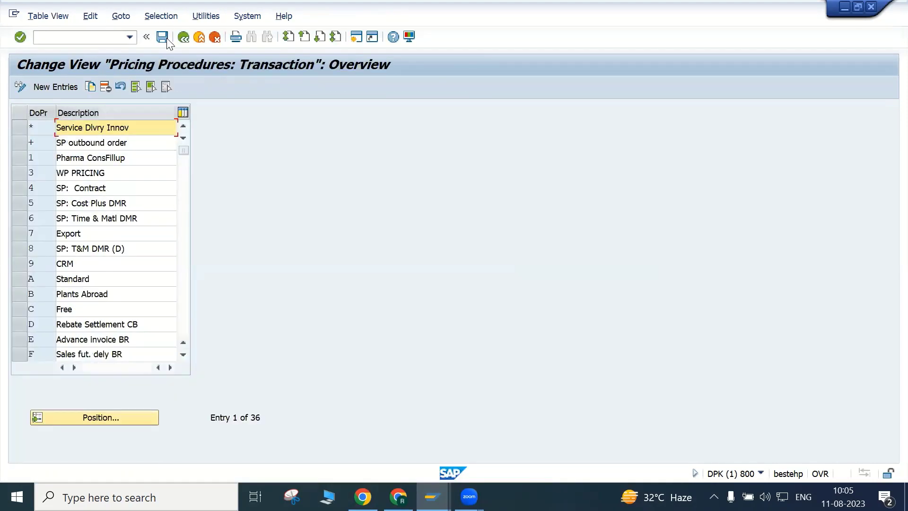
click(181, 39)
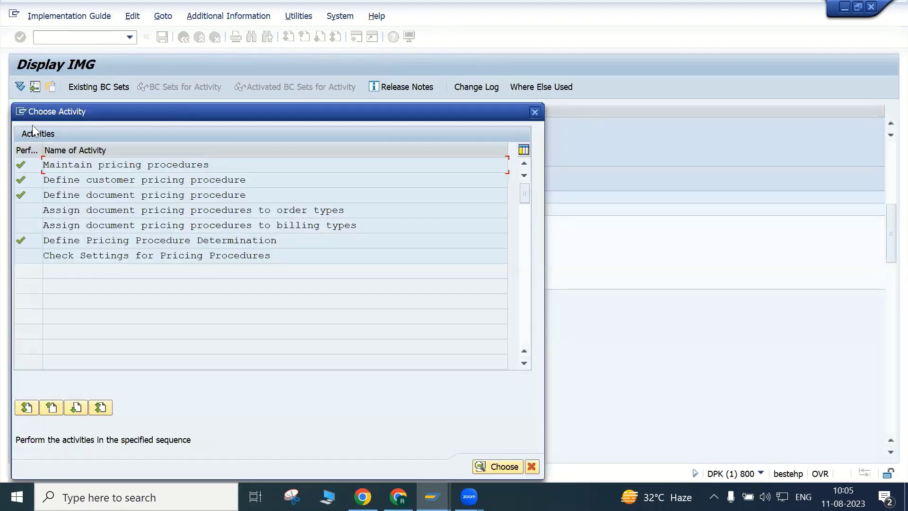
Step: Open a new SAP session and start the customer display transaction xd03
click(21, 112)
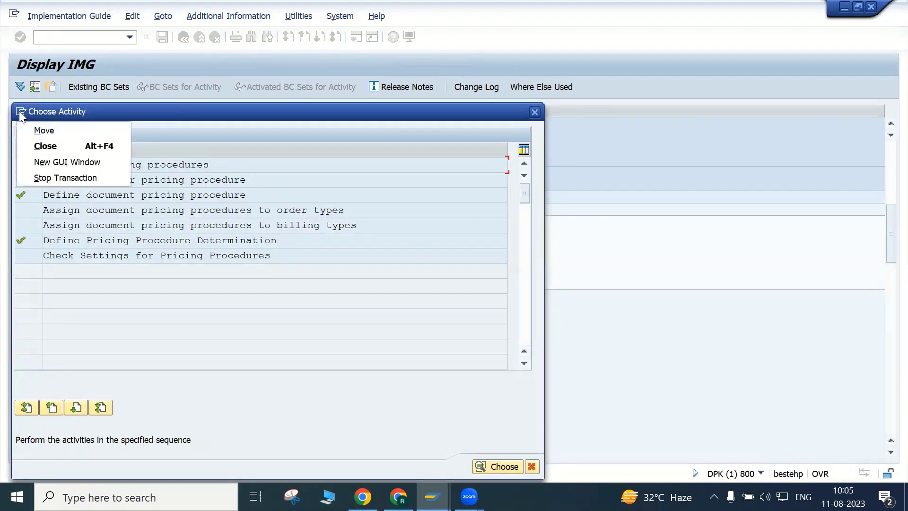
click(48, 162)
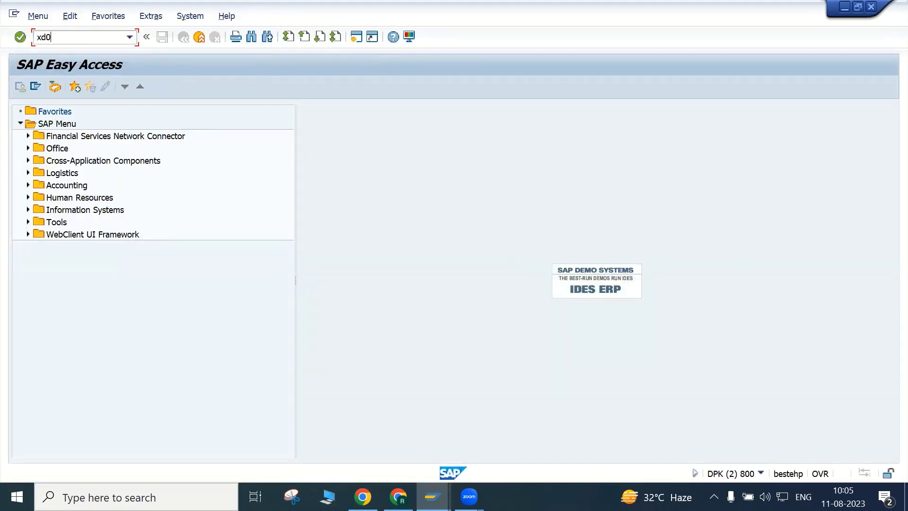
text(3)
key(Return)
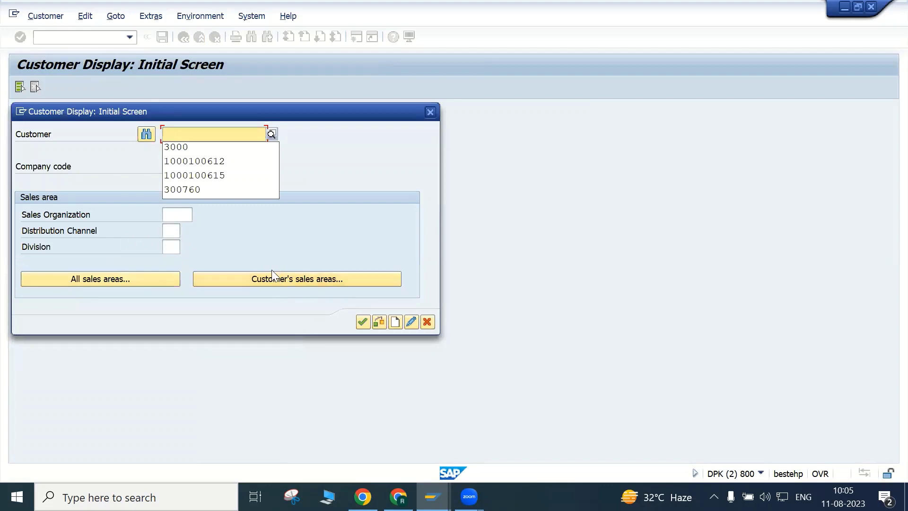
Step: Try to show the customer's sales areas, first without a customer number and again with a recently used one
click(277, 281)
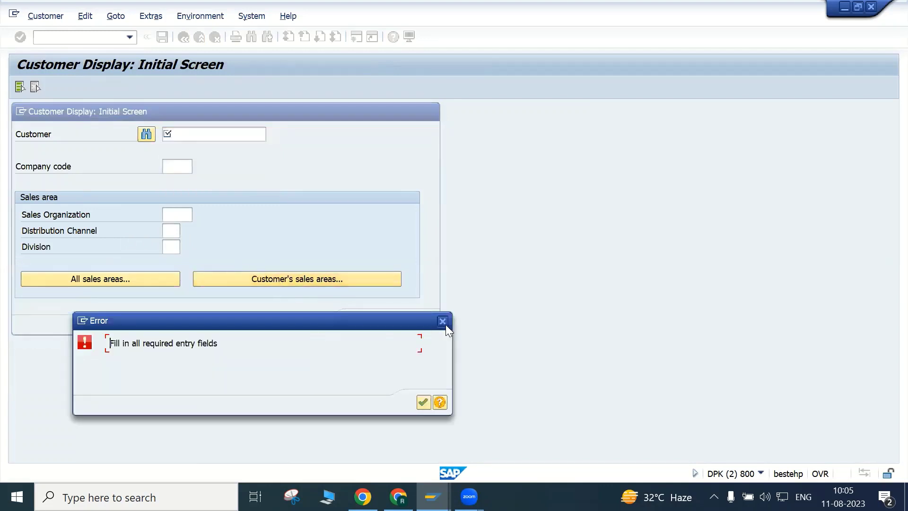
click(443, 322)
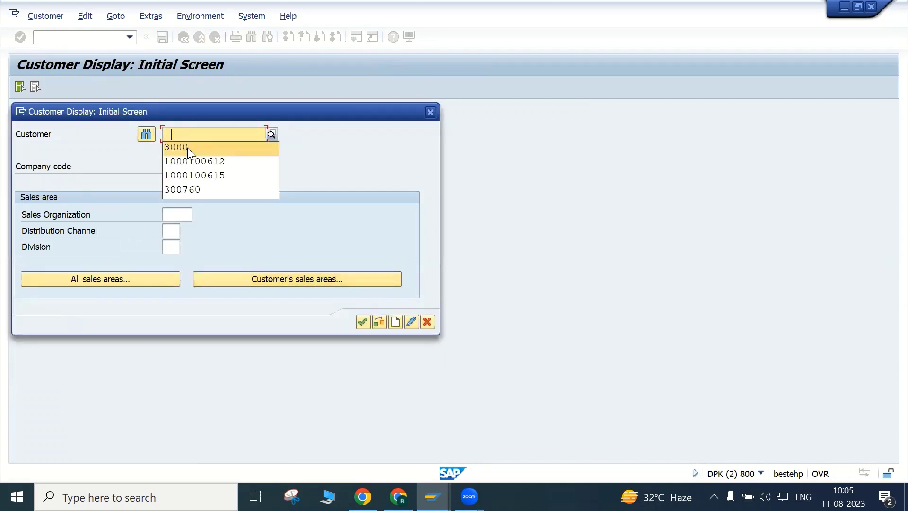
click(191, 161)
click(278, 280)
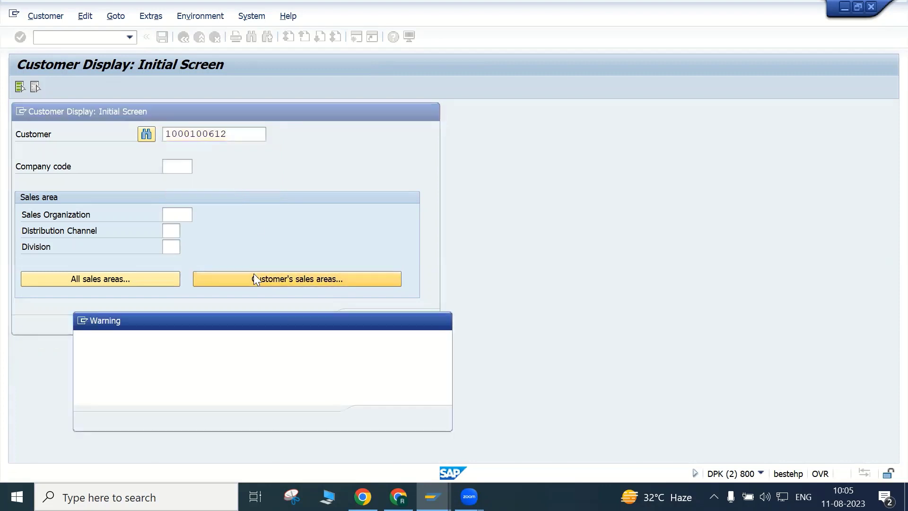
click(443, 322)
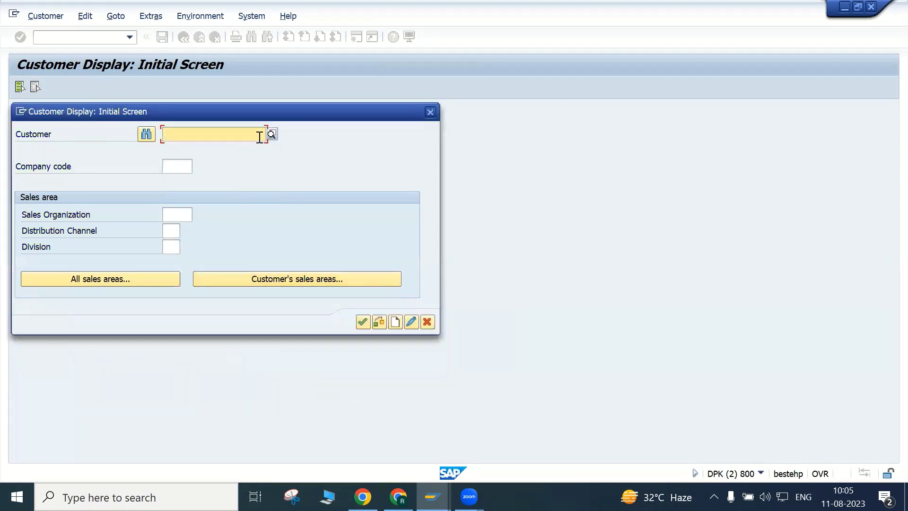
Step: Search for customers with the Customers per sales group search help, restricted to sales organization 1000
click(272, 135)
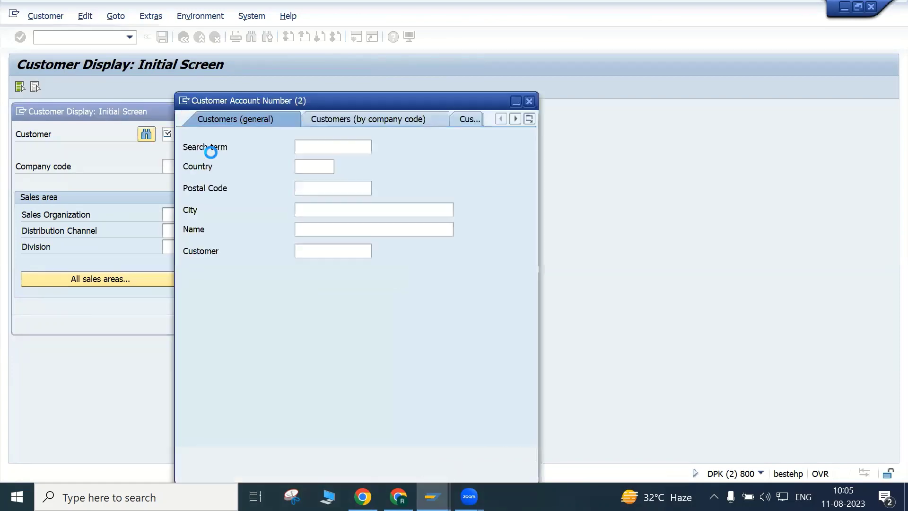
click(531, 119)
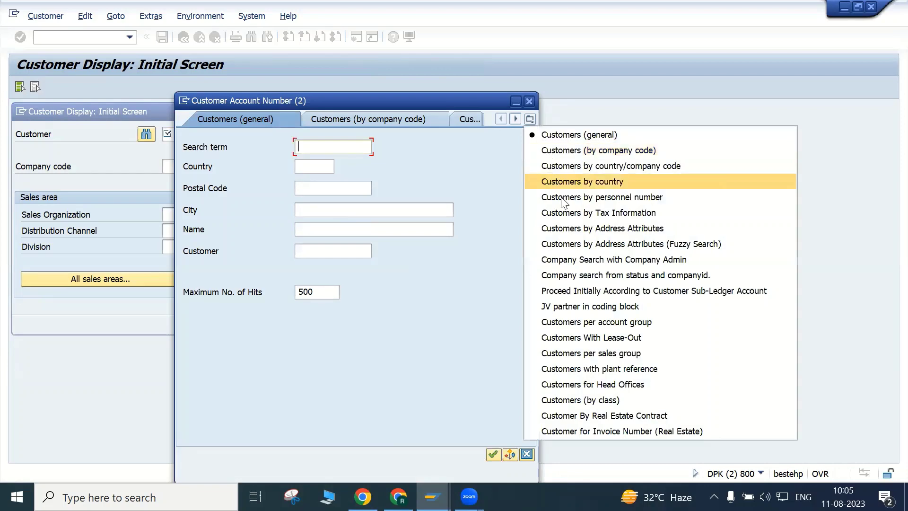
click(593, 354)
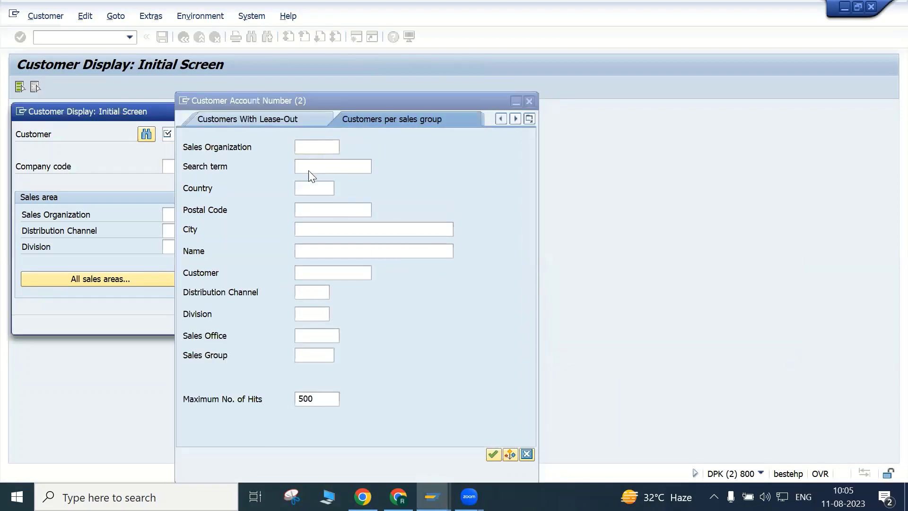
click(313, 148)
text(1000)
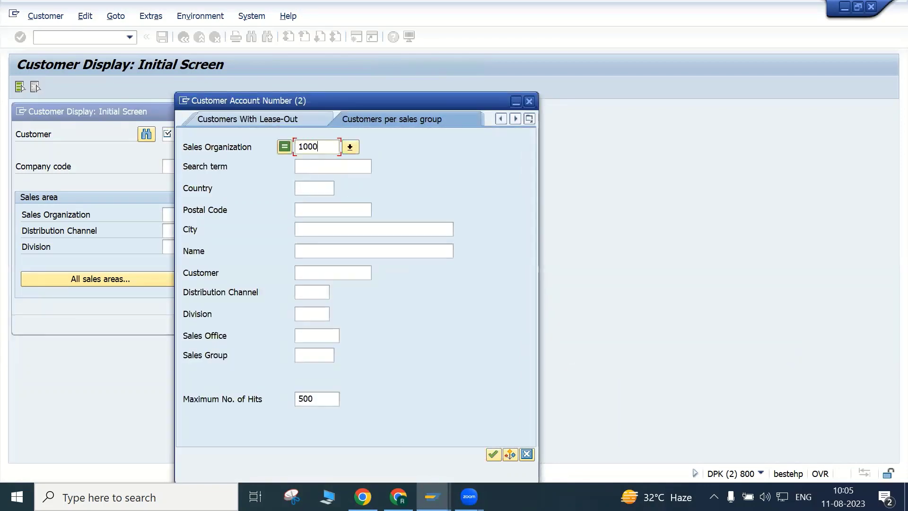
click(493, 455)
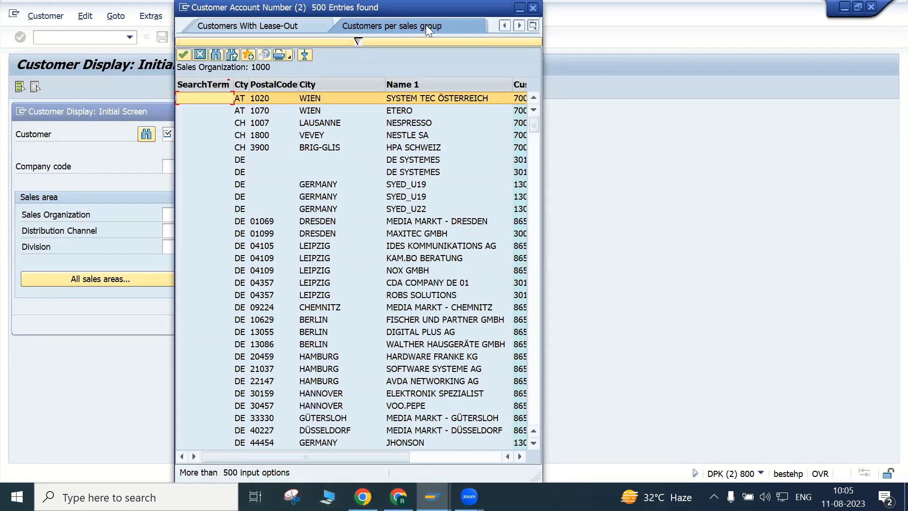
Step: Choose the customer ETERO in WIEN from the search results and display its sales areas
click(520, 456)
click(520, 456)
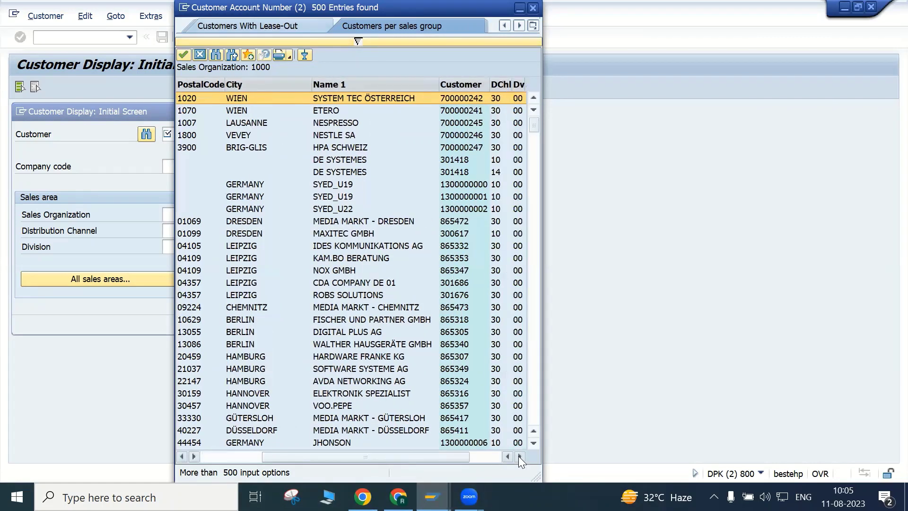
click(456, 111)
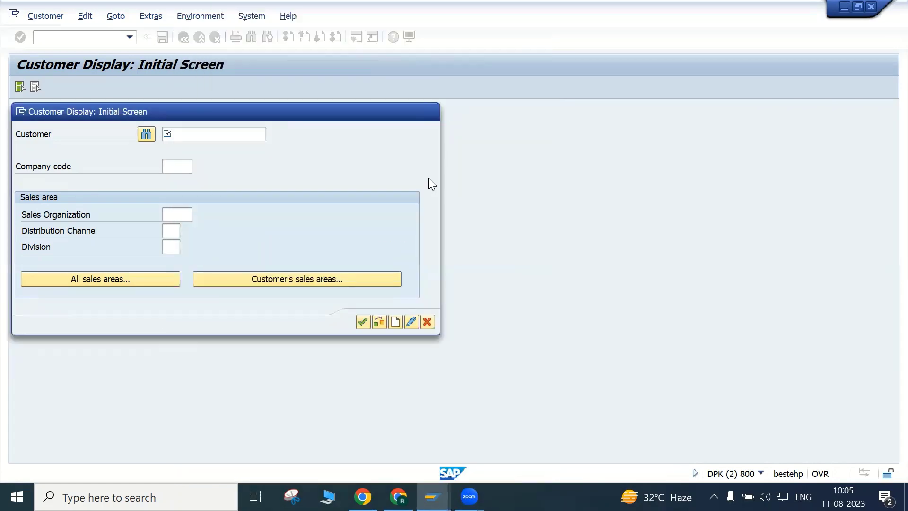
click(267, 278)
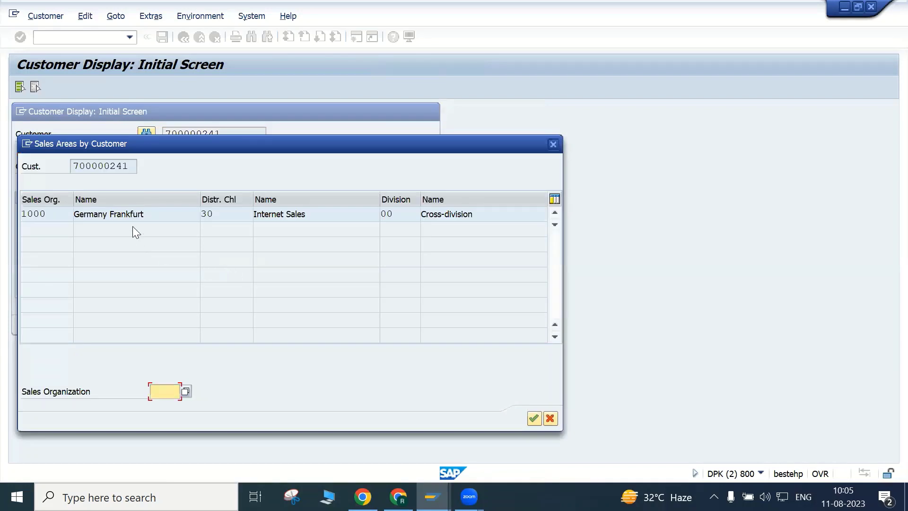
Step: Choose the customer's sales area 1000, 30, 00 and display the sales area data down to the pricing section
double_click(132, 215)
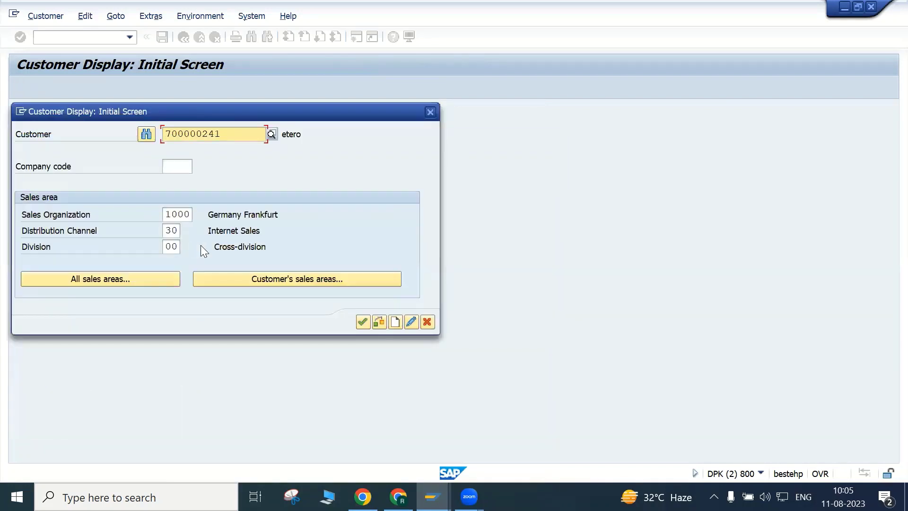
key(Return)
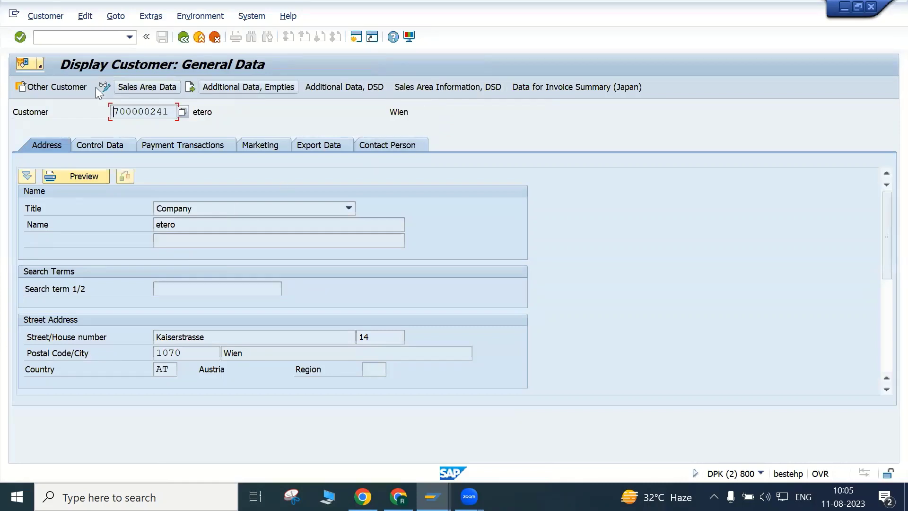
click(148, 88)
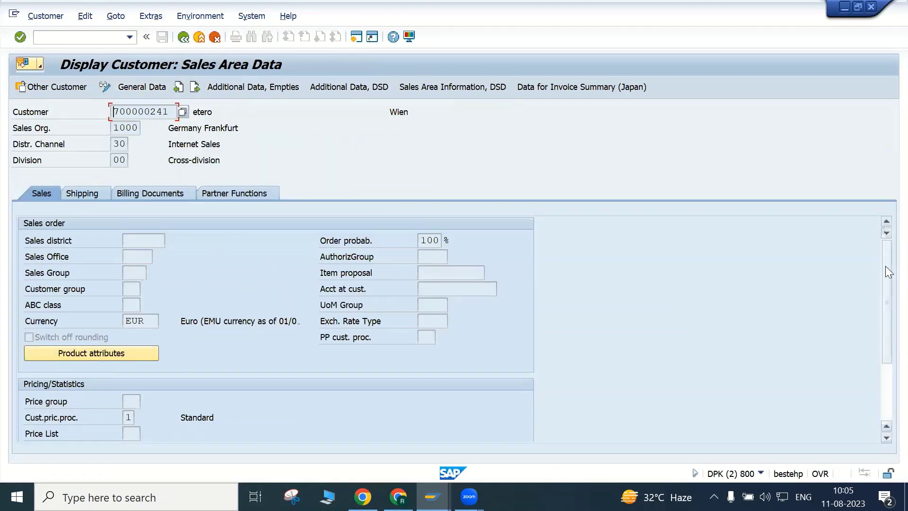
drag(885, 269, 885, 281)
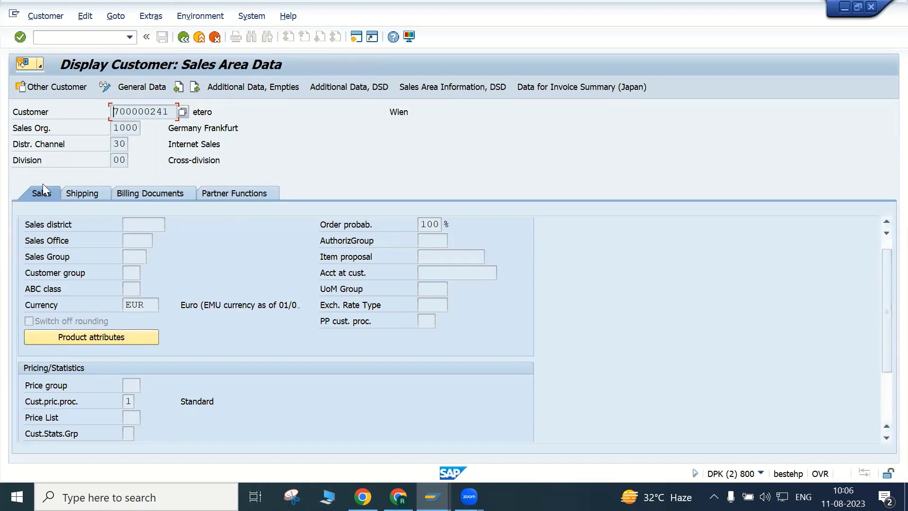
Step: Examine the customer pricing procedure field and its possible entries, highlight entry 1 Standard, and close the list without choosing
drag(73, 405, 84, 405)
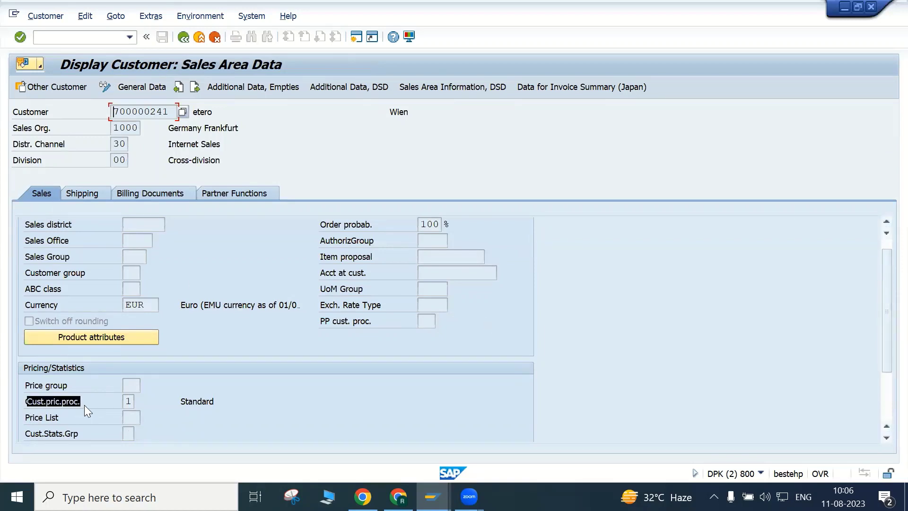
drag(26, 401, 82, 403)
click(131, 406)
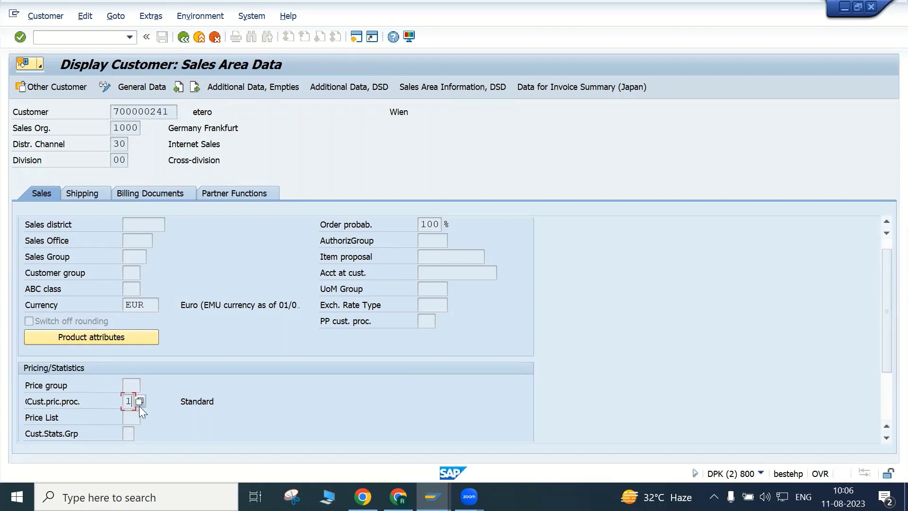
click(140, 403)
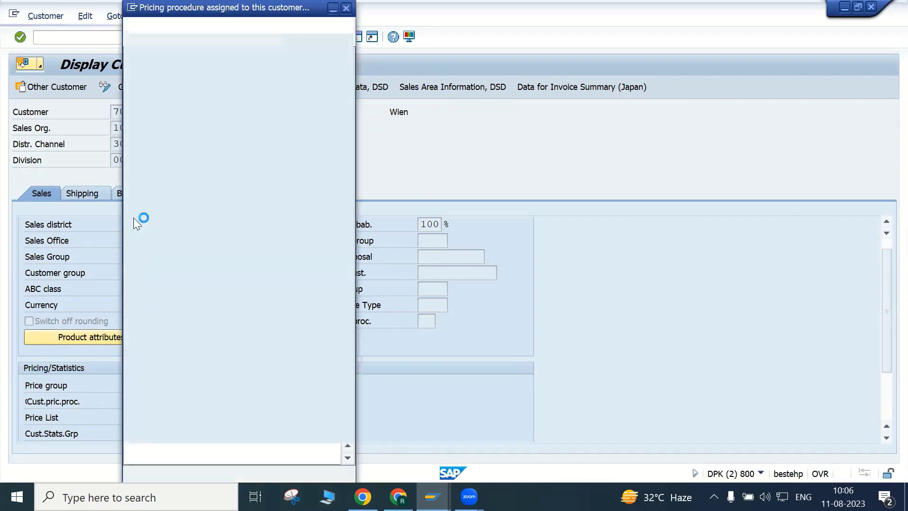
drag(172, 6, 394, 51)
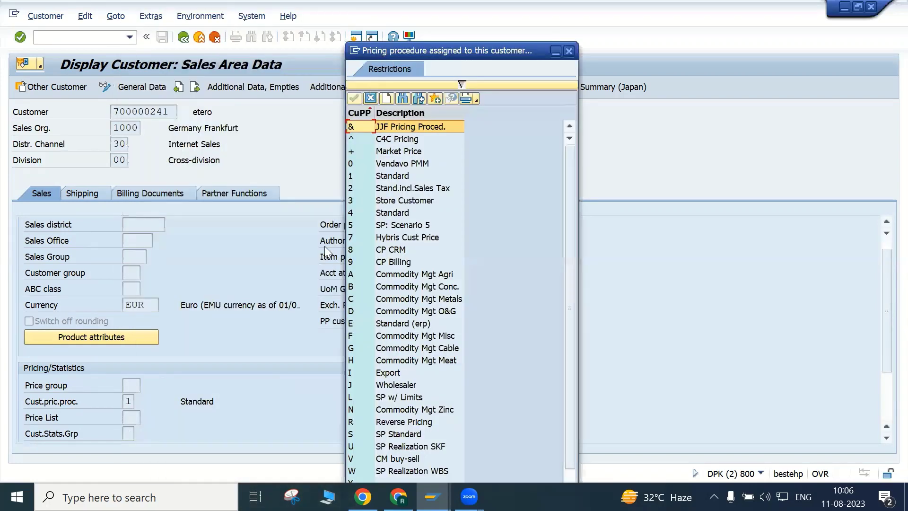
click(131, 401)
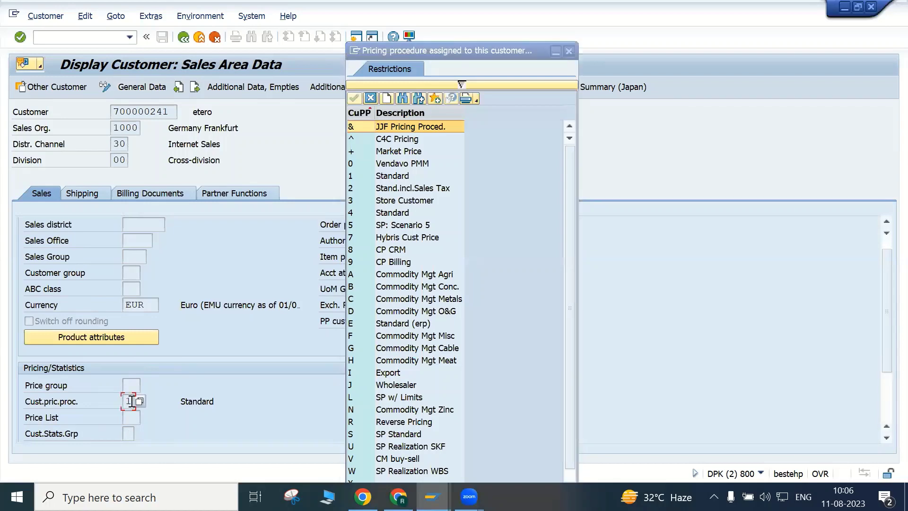
click(403, 177)
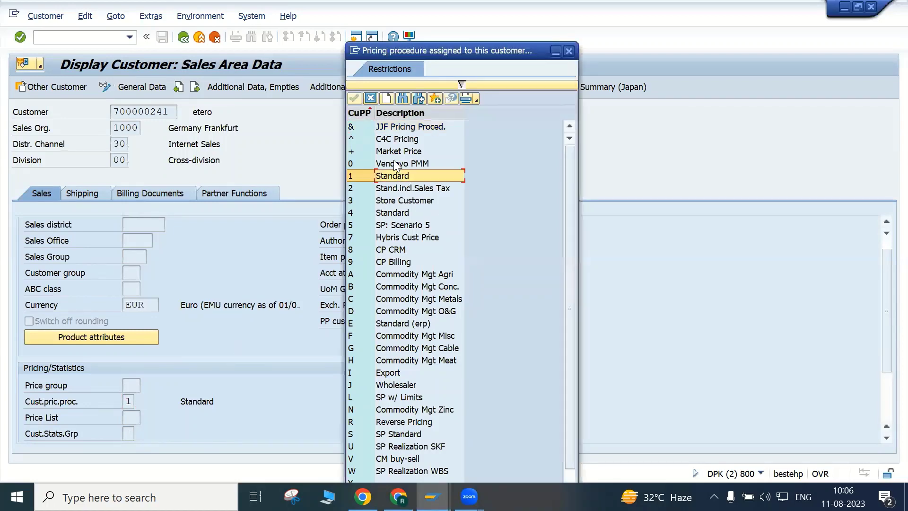
click(371, 99)
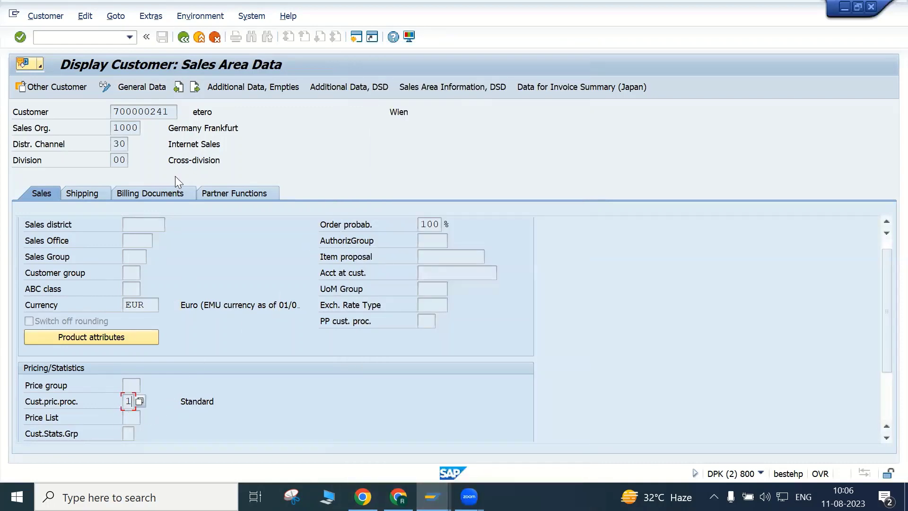
Step: Start transaction vov8 in a new session, position to sales document type OR, and open its details
click(85, 38)
text(/ovov8)
key(Return)
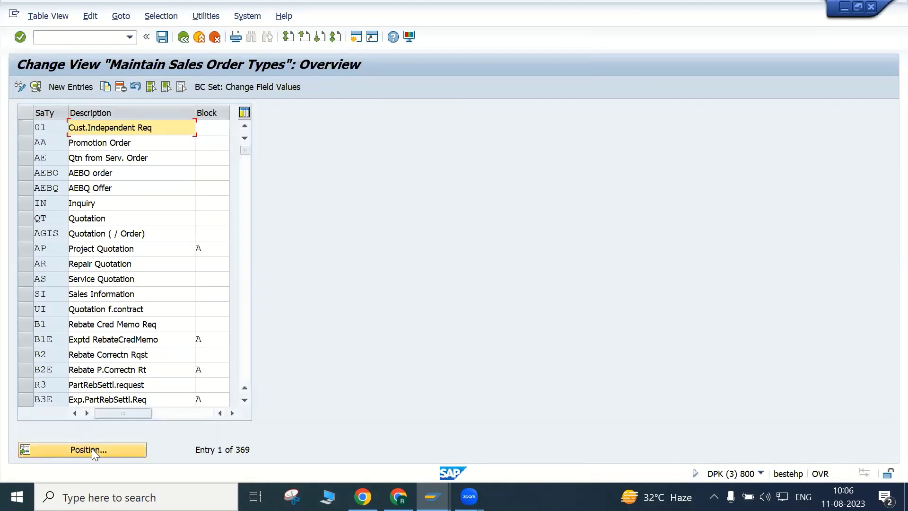
click(92, 448)
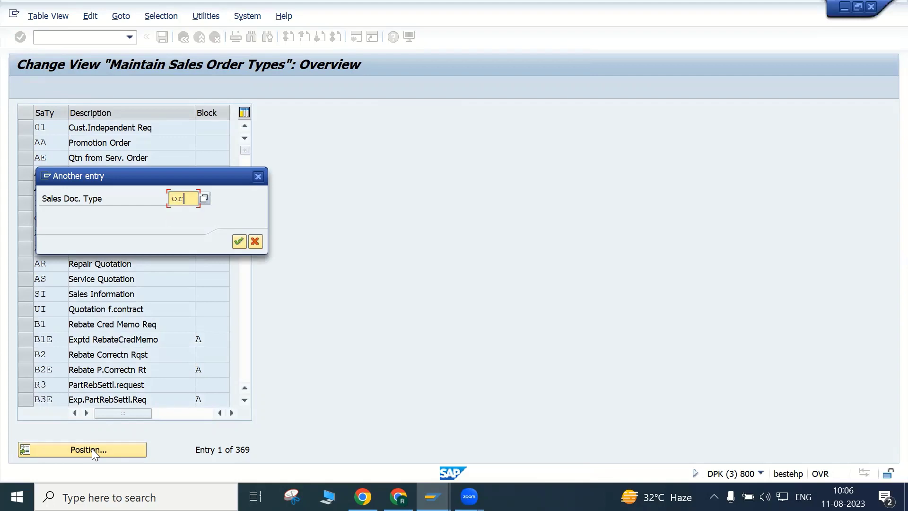
key(Return)
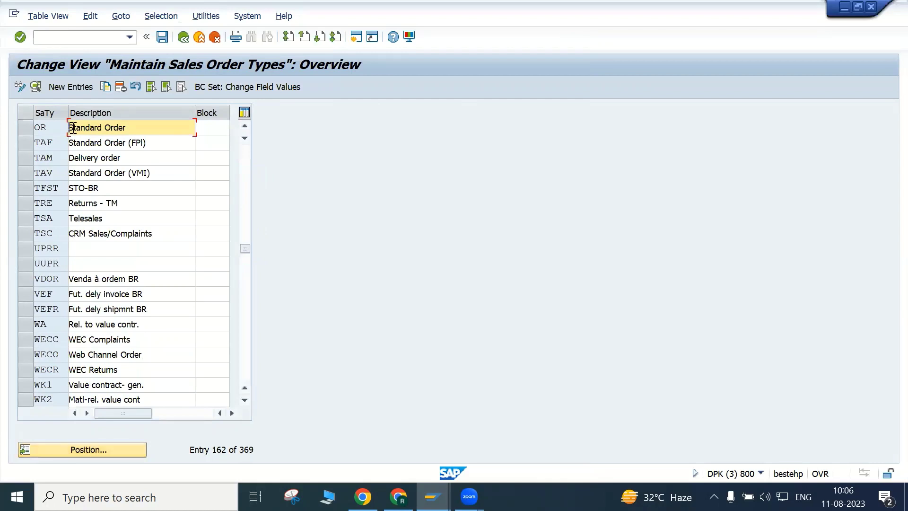
double_click(79, 129)
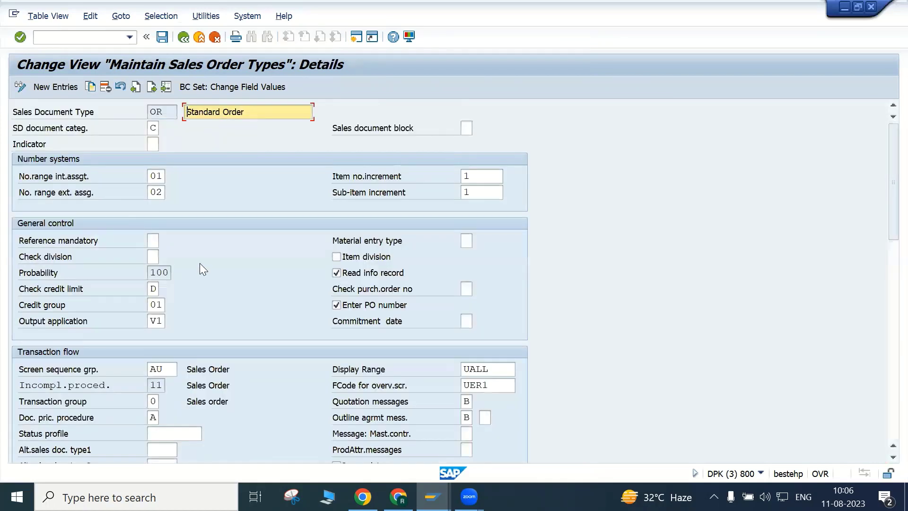
Step: Examine the document pricing procedure field of order type OR and its possible entries, highlight A Standard, and close the list without choosing
click(22, 419)
scroll(219, 389, down, 5)
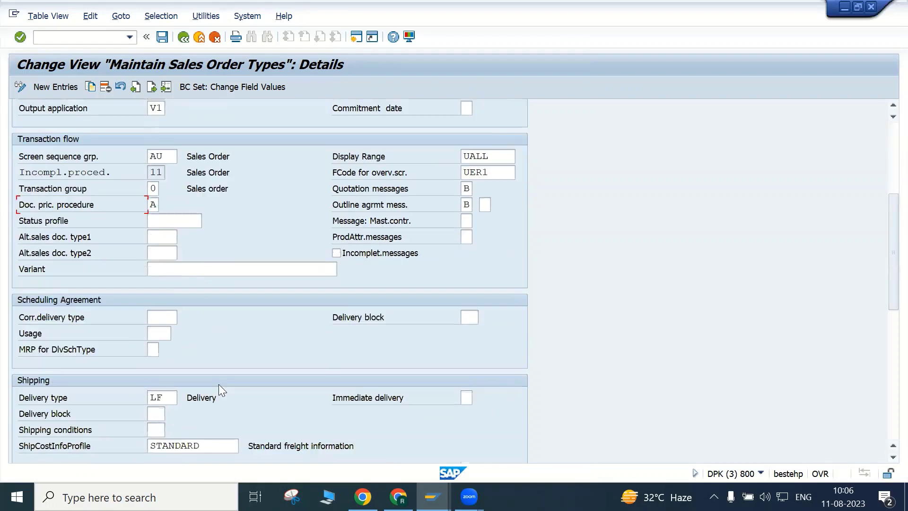
click(154, 208)
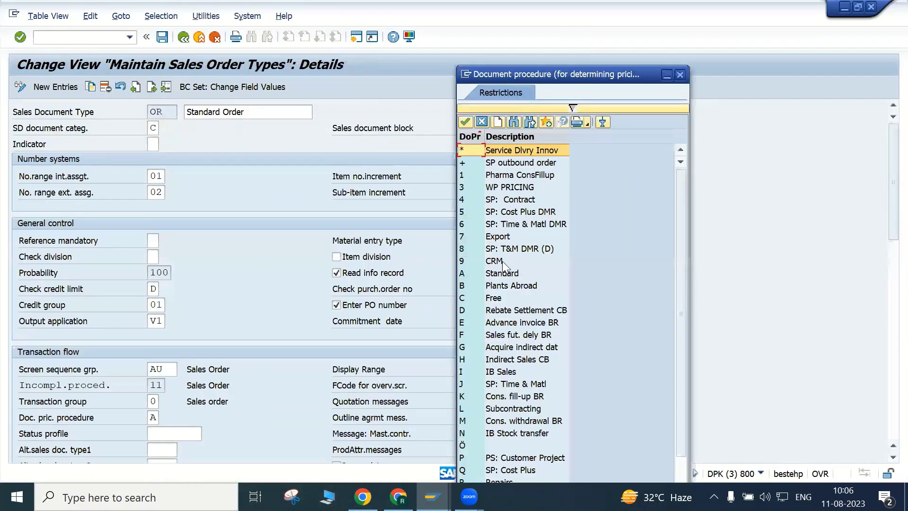
click(494, 274)
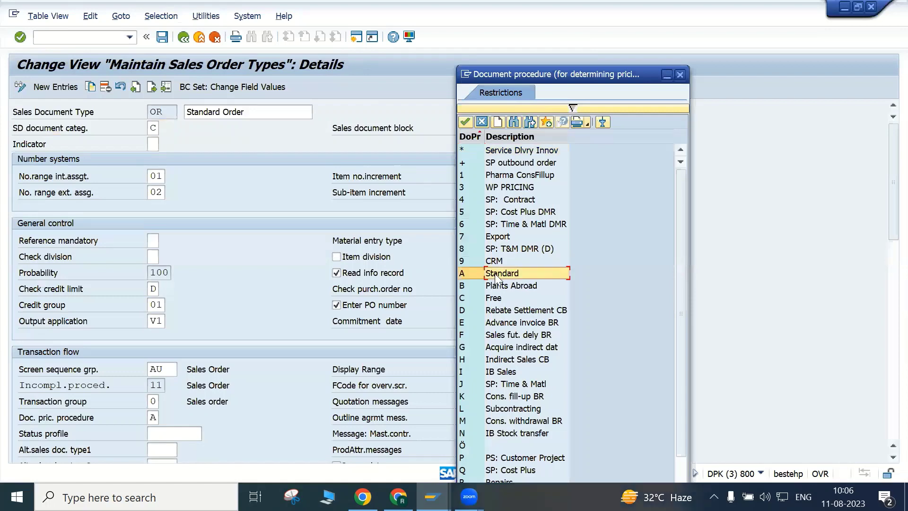
click(482, 123)
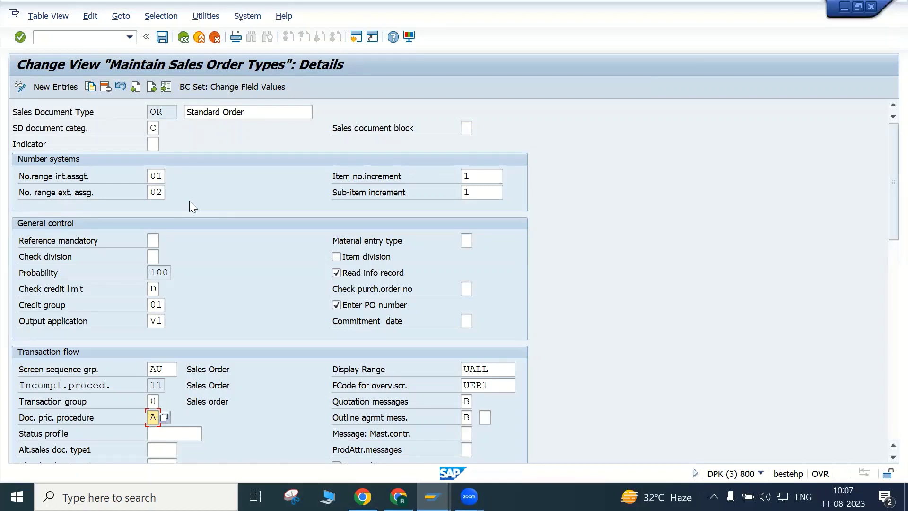
Step: Revisit the customer display, switch to the Display IMG session and open the Define Pricing Procedure Determination activity
key(alt+Tab)
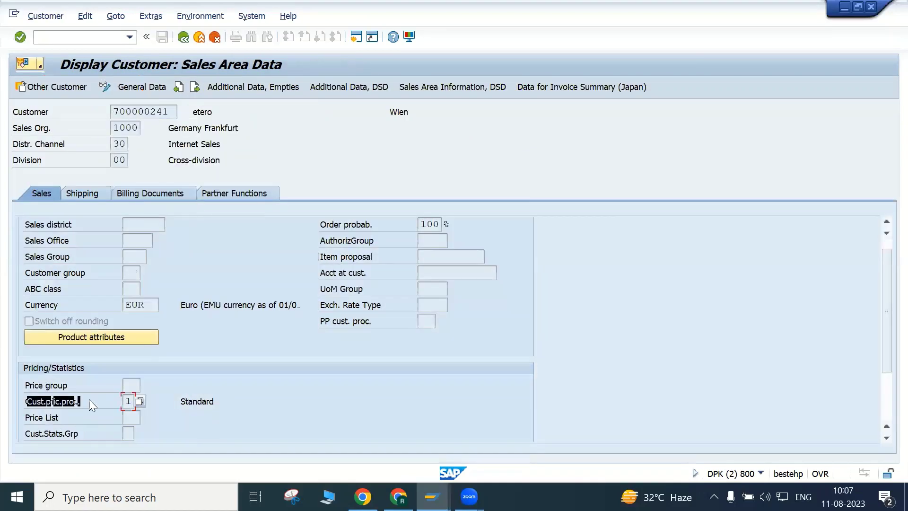
mouse_move(432, 495)
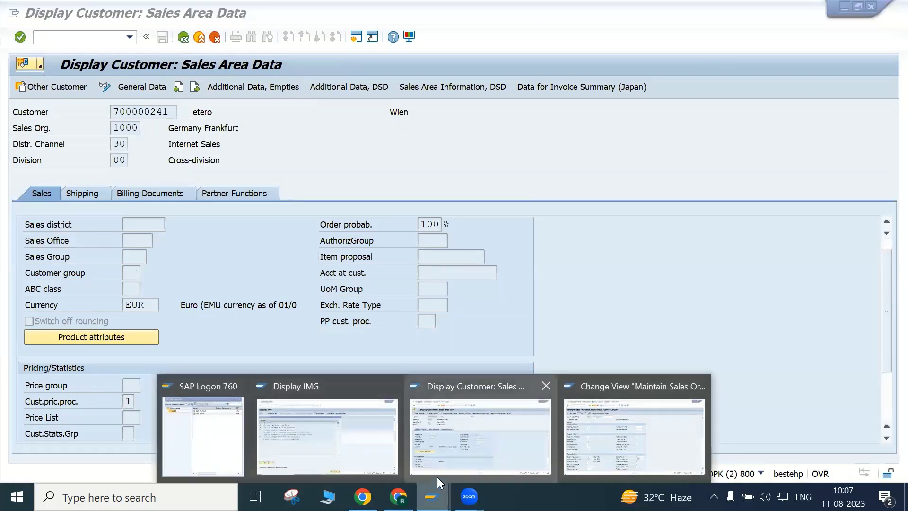
click(299, 451)
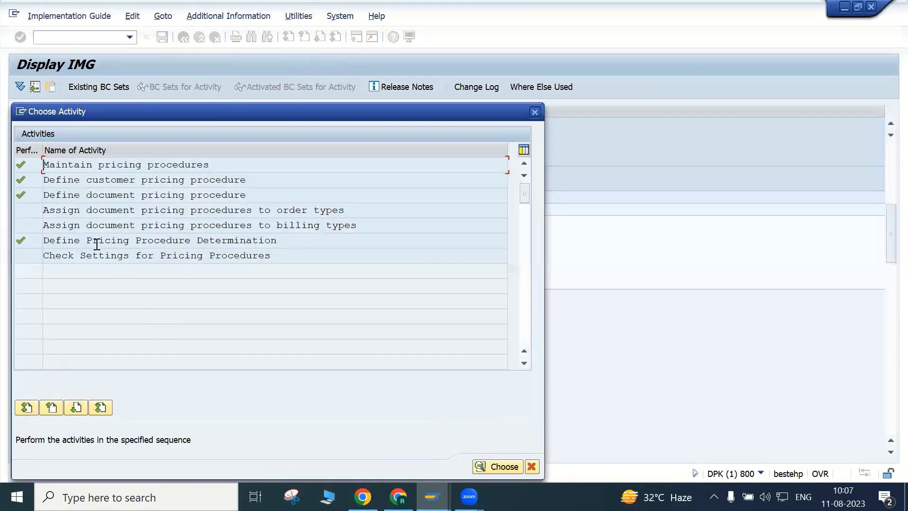
double_click(100, 241)
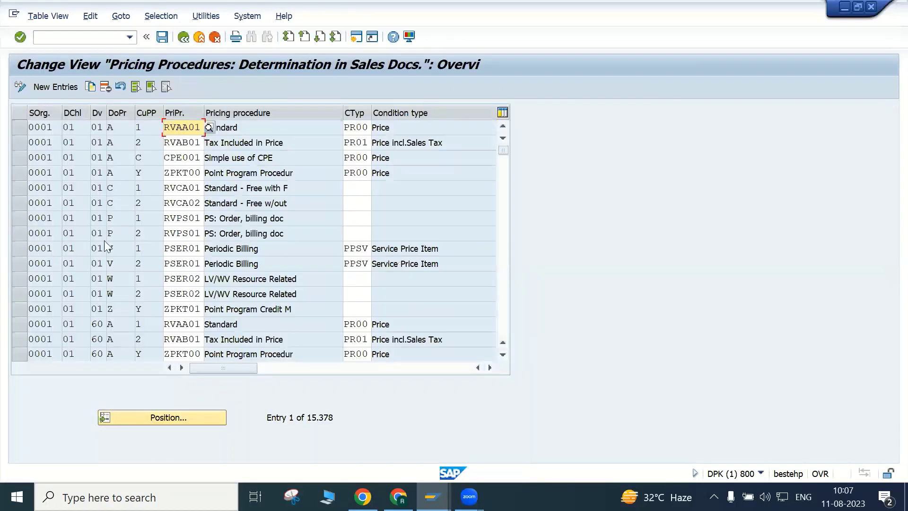
Step: Examine the first determination entry across sales organization, distribution channel, division, document procedure, customer procedure and pricing procedure RVAA01
click(53, 128)
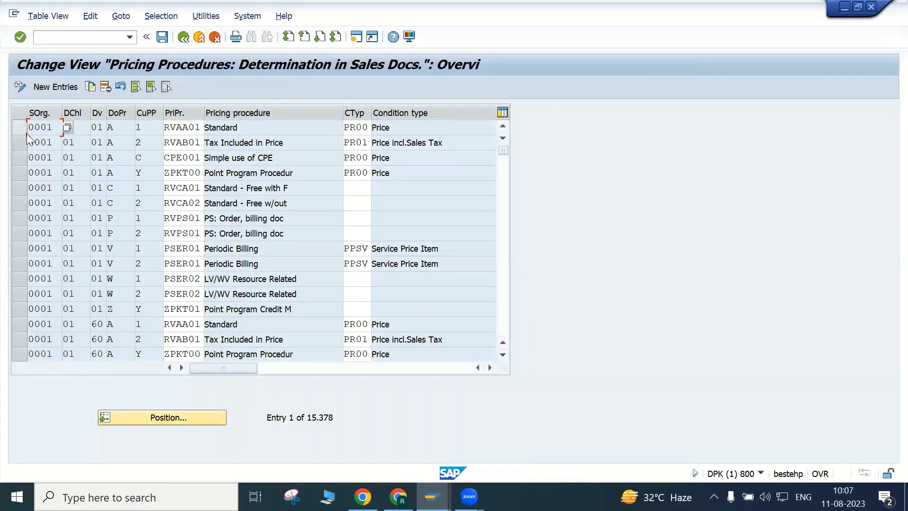
click(103, 127)
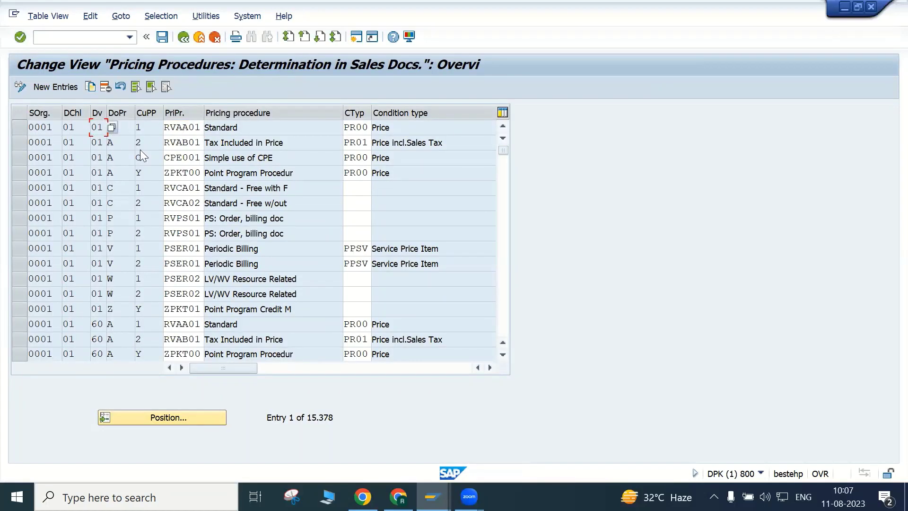
click(122, 129)
click(157, 128)
click(201, 129)
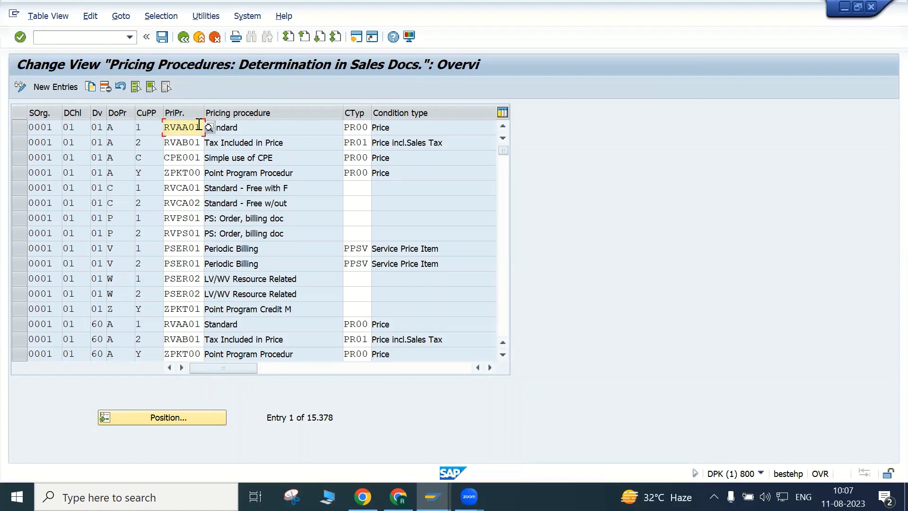
drag(202, 126, 163, 127)
click(164, 127)
click(41, 126)
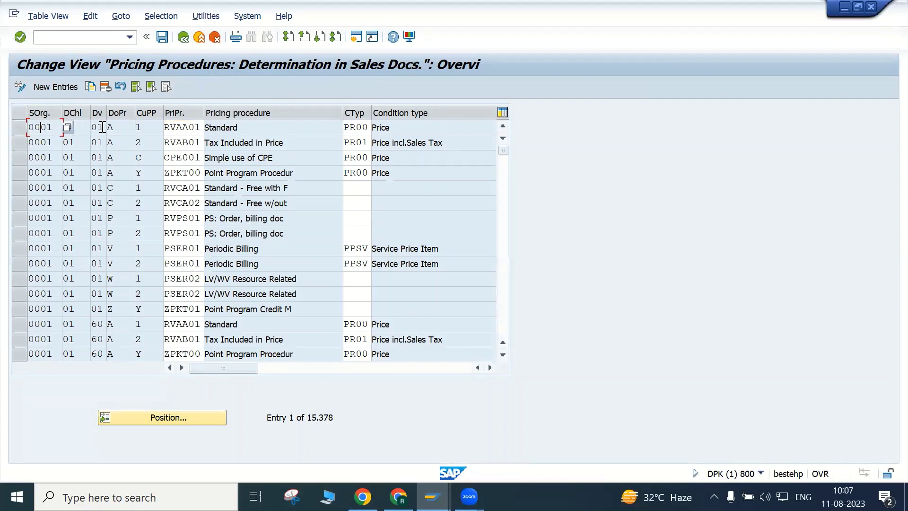
click(102, 126)
click(124, 127)
click(157, 132)
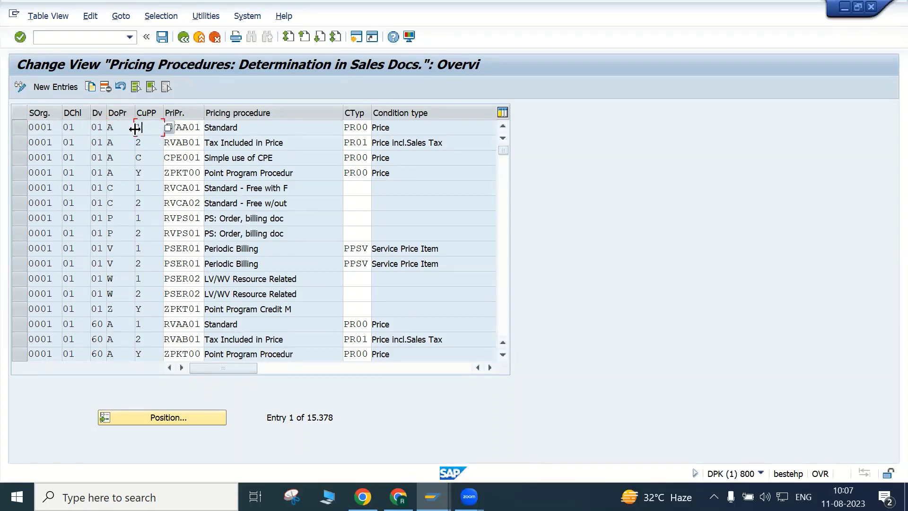
click(200, 128)
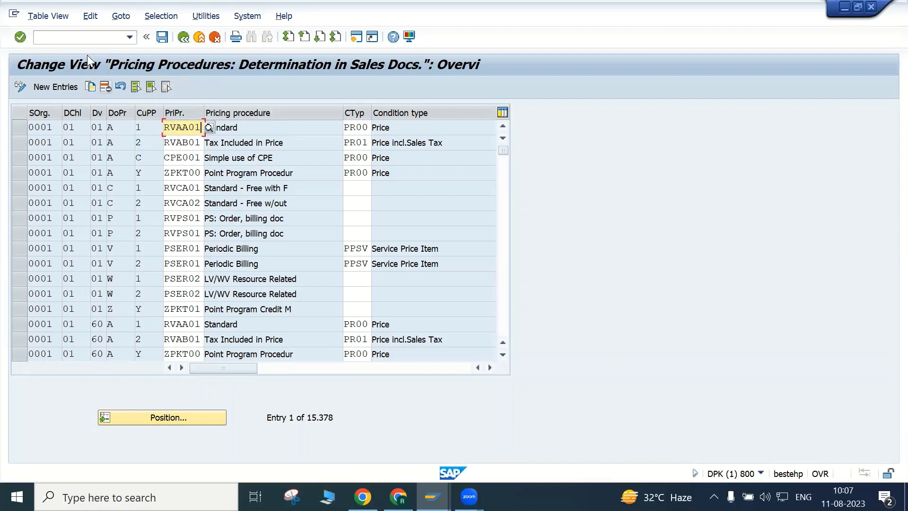
Step: Start the Display Sales Order transaction in a new session and open the proposed order's overview
click(81, 38)
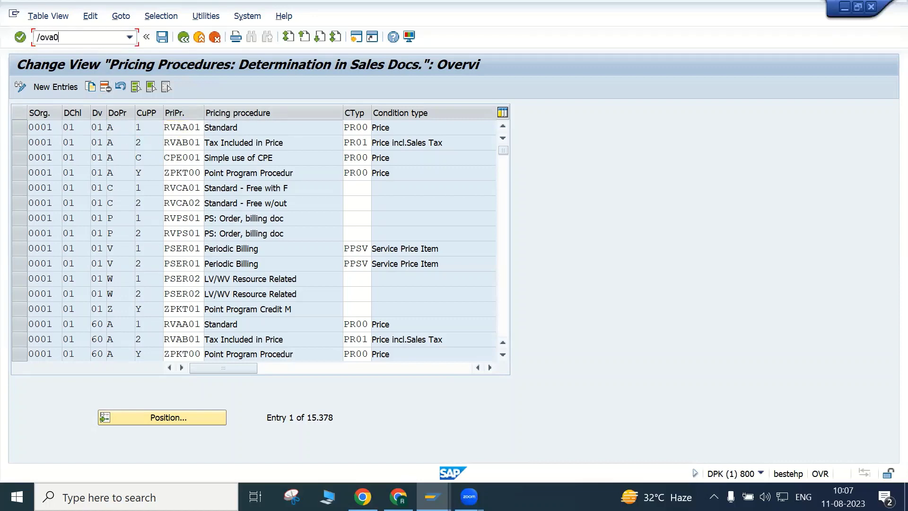
key(Return)
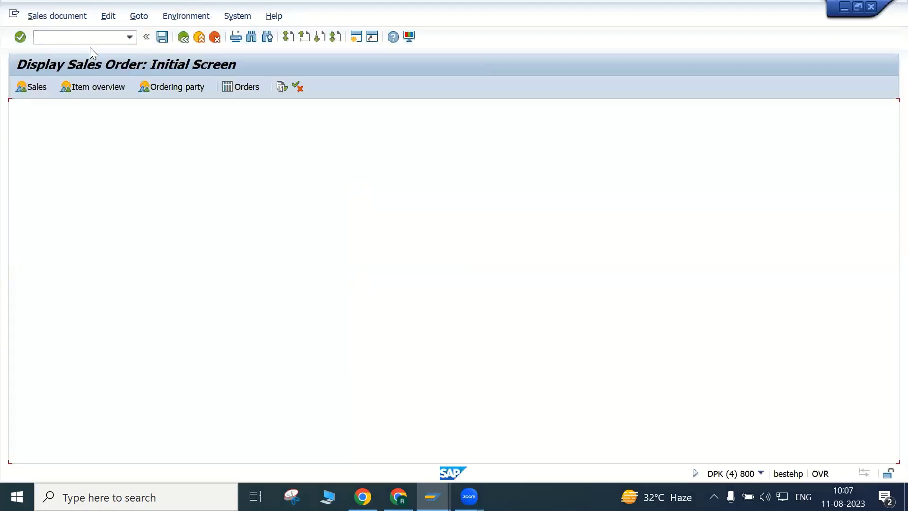
click(155, 144)
click(167, 157)
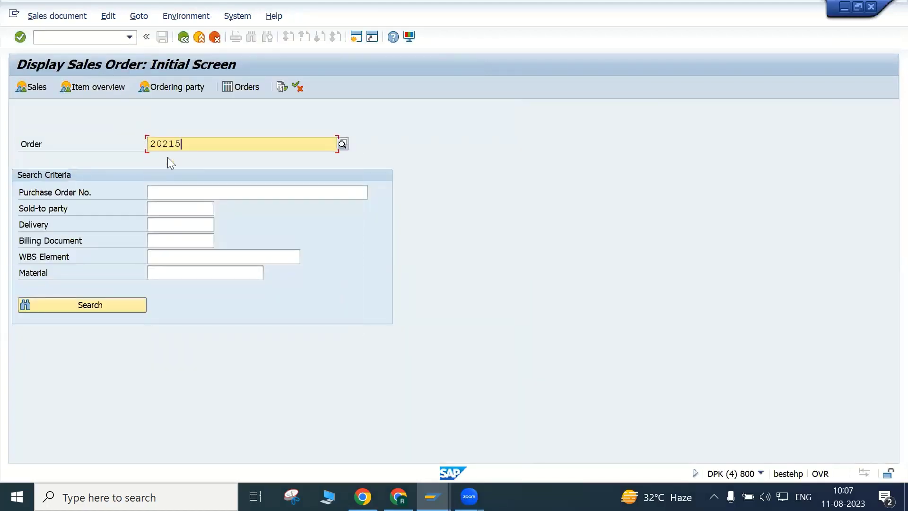
key(Return)
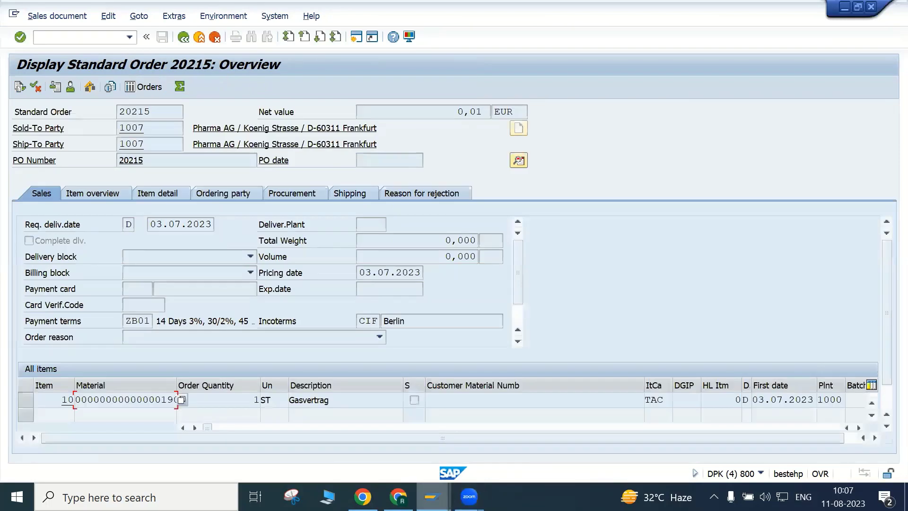
Step: Switch to the order type details session and replace it with the SAP Reference IMG using /nspro
mouse_move(432, 497)
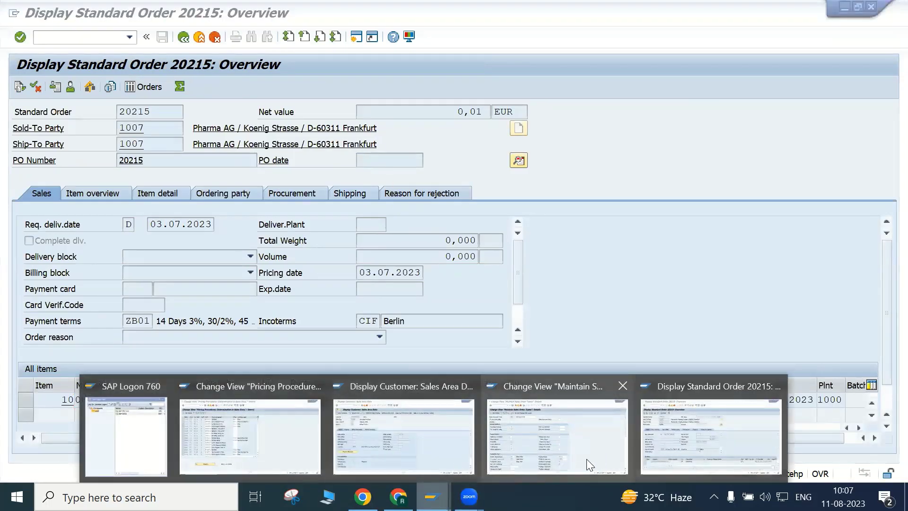
click(586, 459)
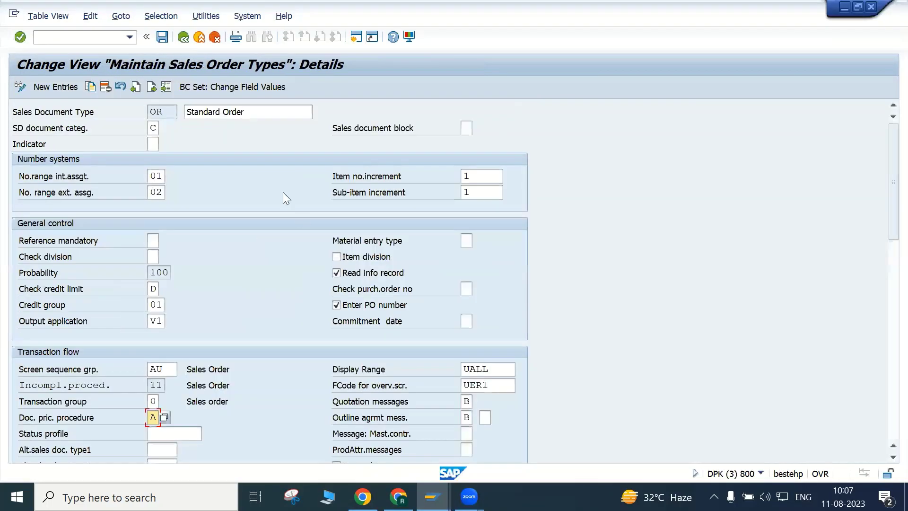
click(92, 38)
text(/nspro)
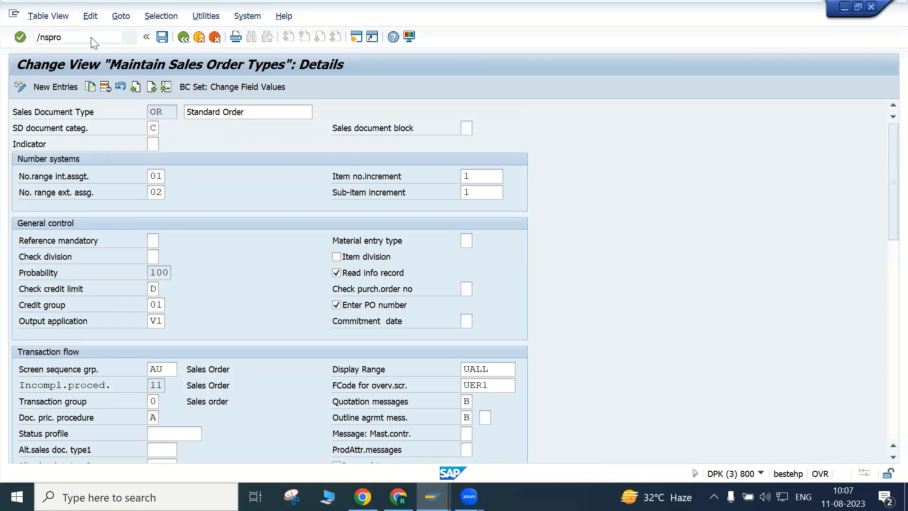
key(Return)
click(75, 91)
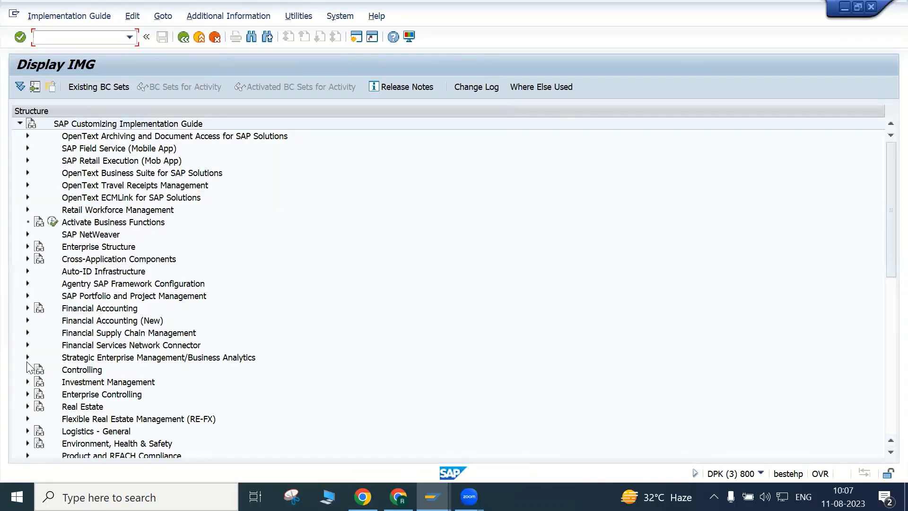
Step: Expand Sales and Distribution, Sales, Sales Documents and Sales Document Header in the IMG structure
scroll(27, 362, down, 1)
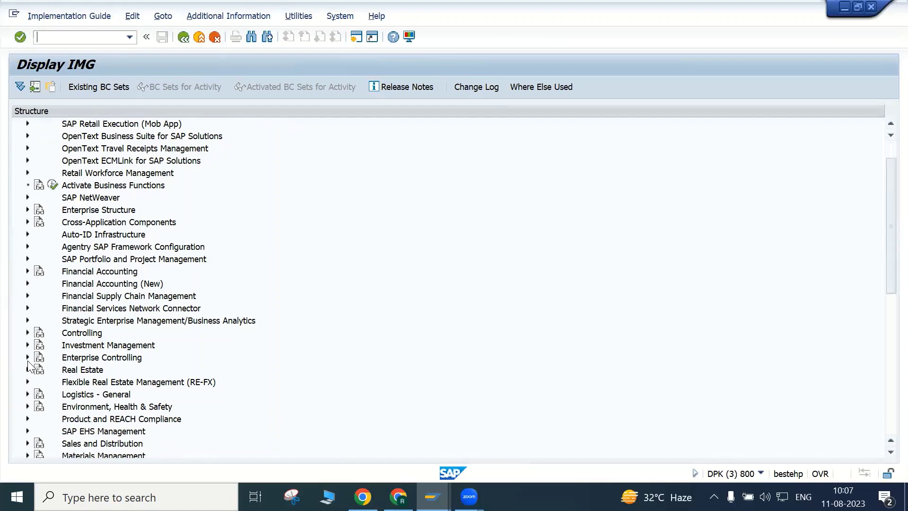
click(27, 444)
click(35, 160)
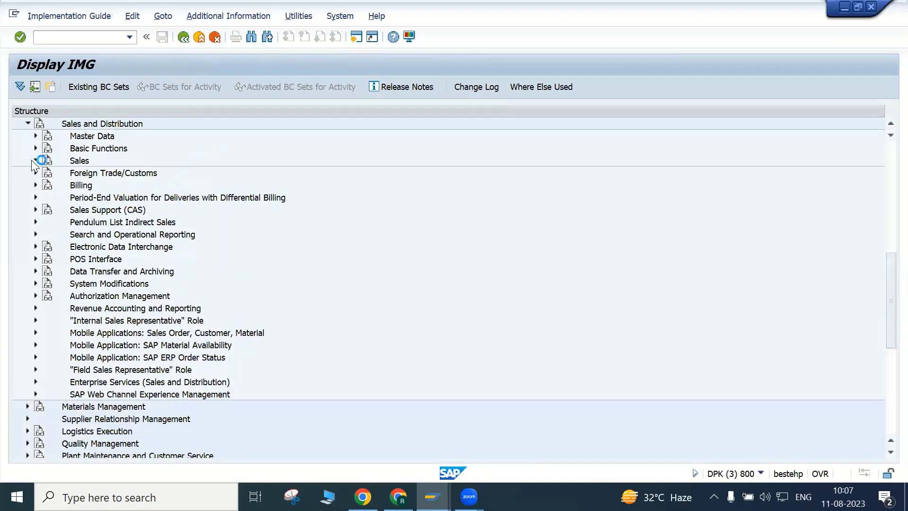
click(43, 173)
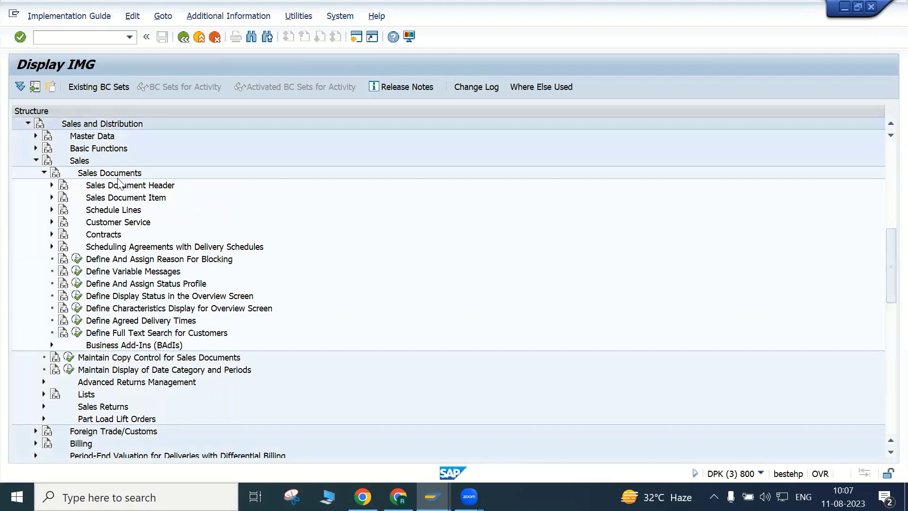
click(52, 184)
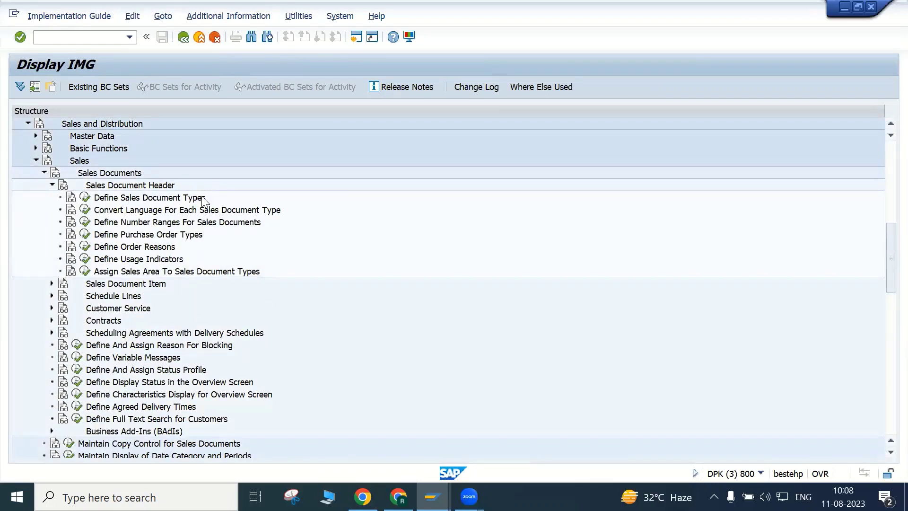
Step: Return to the sales order session, check the order type and sales area in its header data, and go back to the overview
key(alt+Tab)
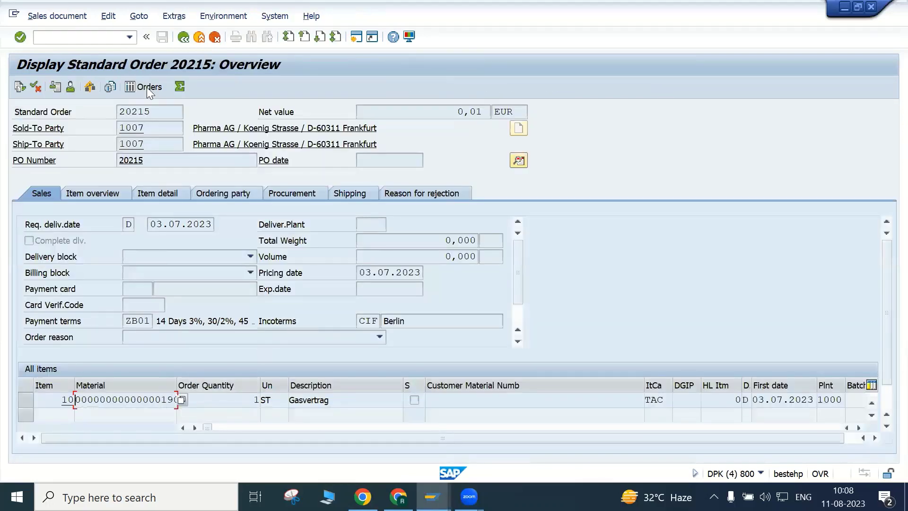
scroll(586, 363, down, 2)
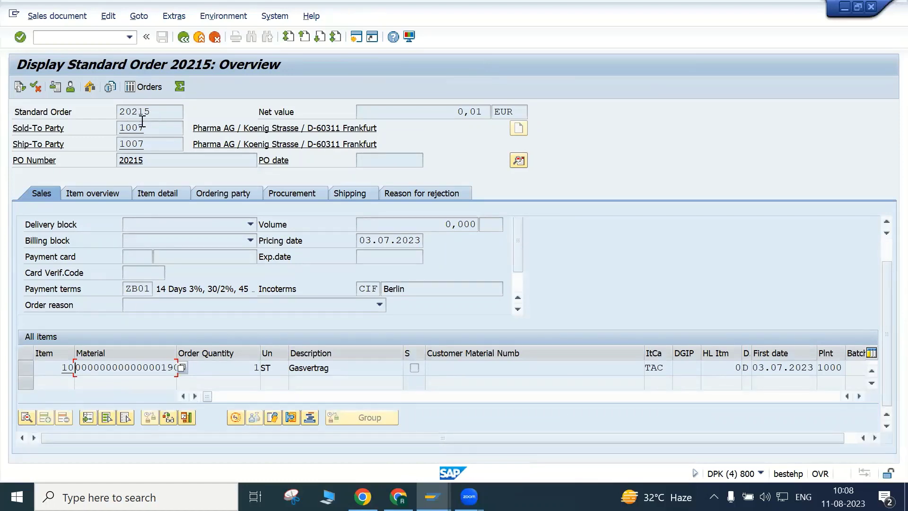
click(519, 161)
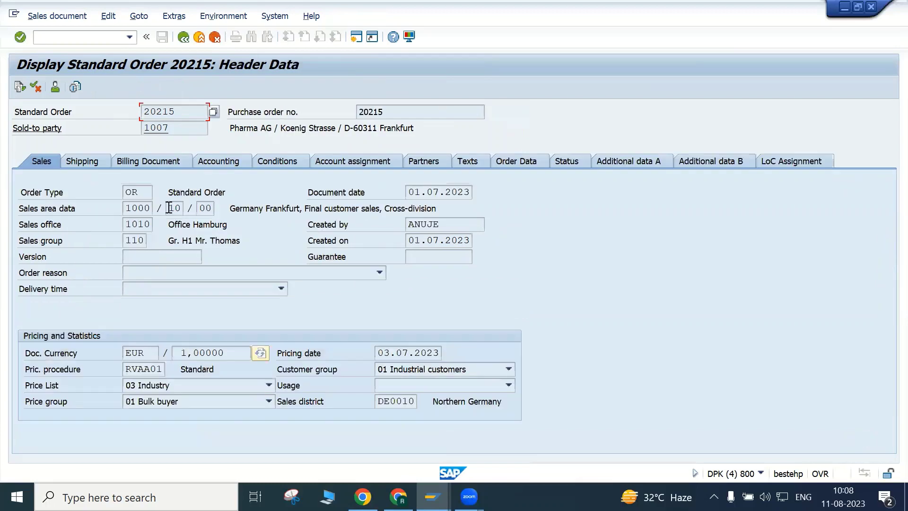
click(143, 194)
click(184, 37)
Step: Open the sold-to party's entry among the order's header partners, view its master data address and close it
double_click(124, 128)
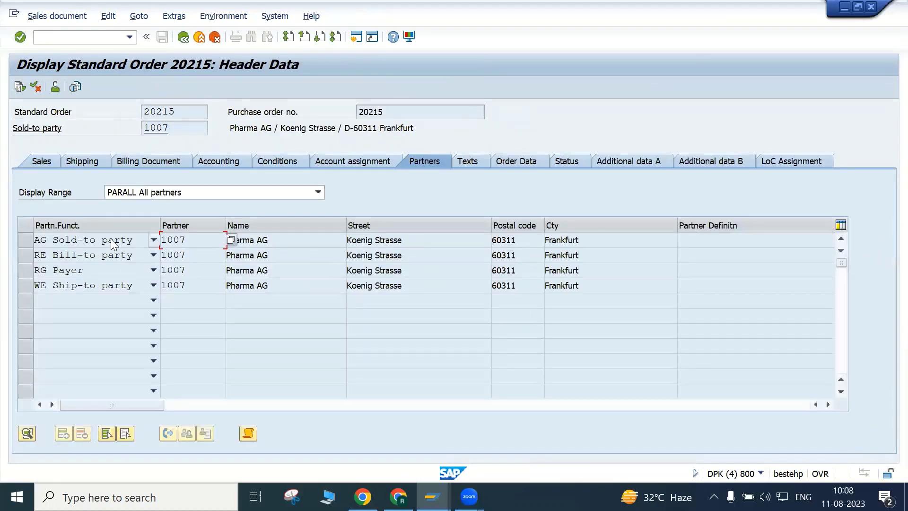
double_click(174, 239)
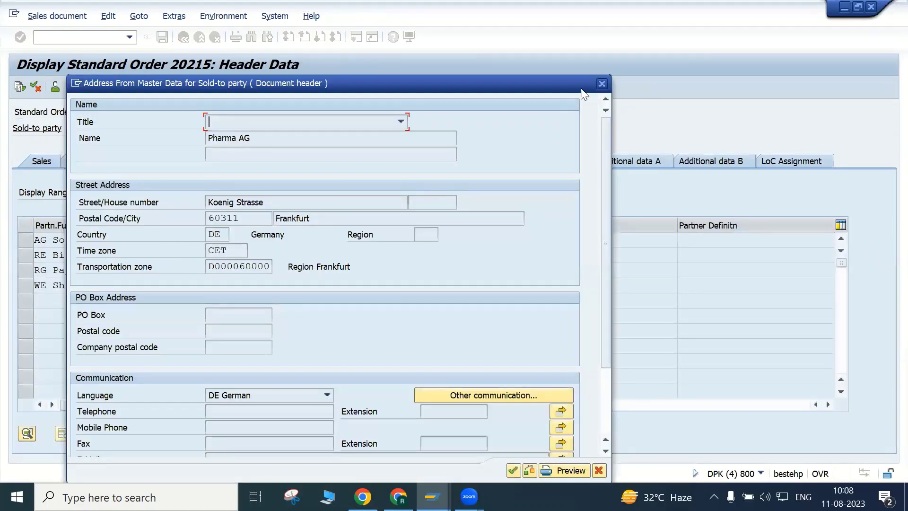
click(182, 37)
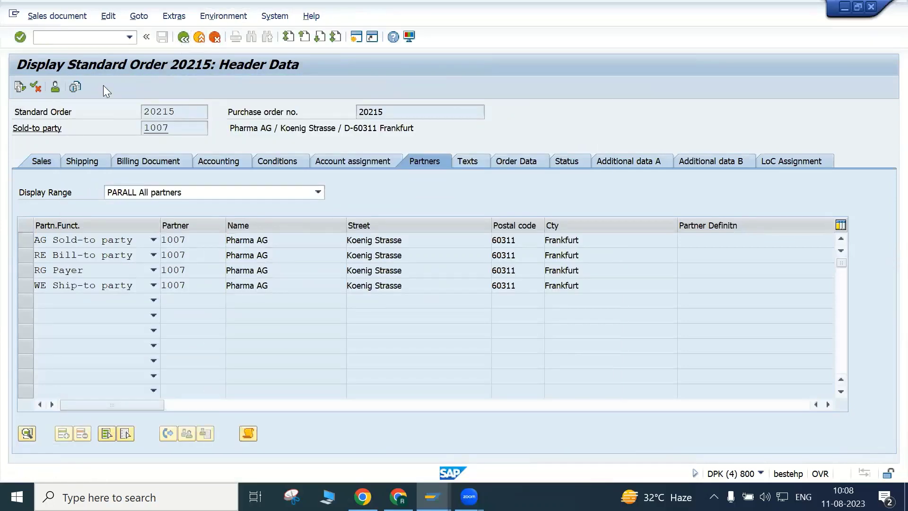
Step: Display the sold-to party's customer master, check the customer pricing procedure in its sales area data, and return to the order overview
click(56, 87)
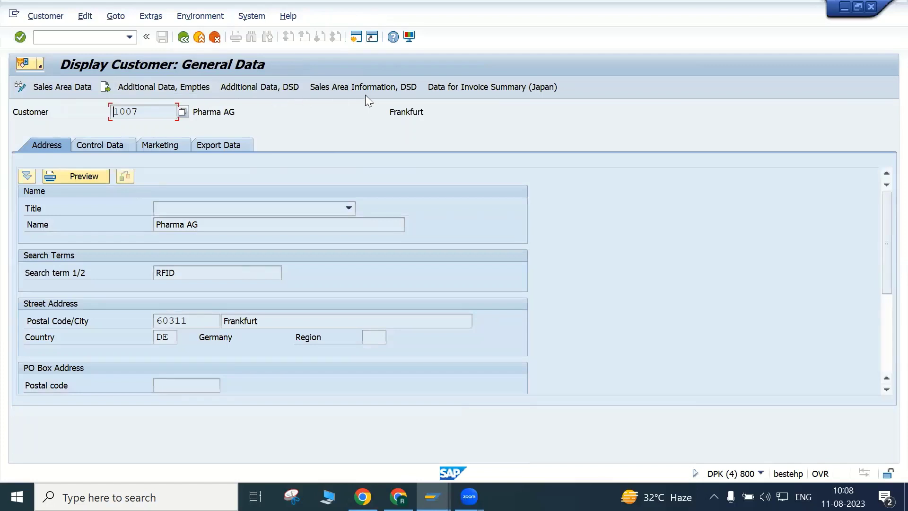
click(71, 88)
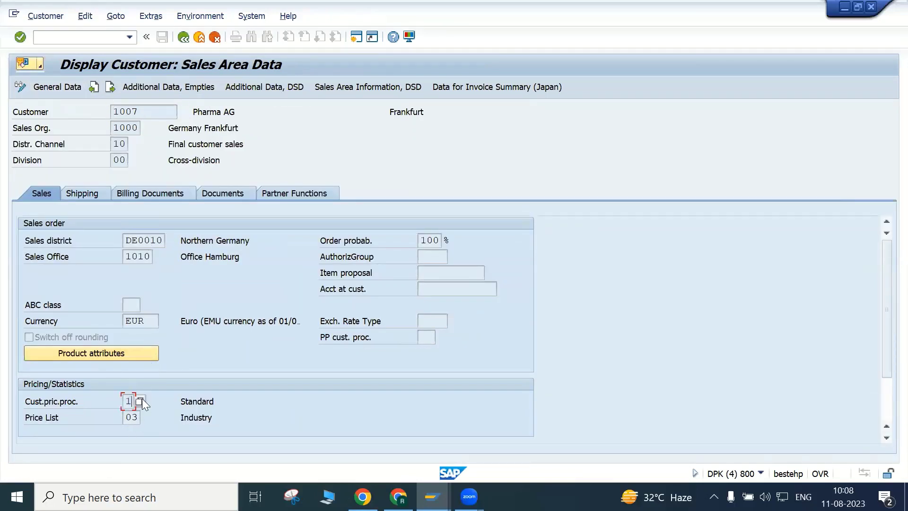
click(183, 37)
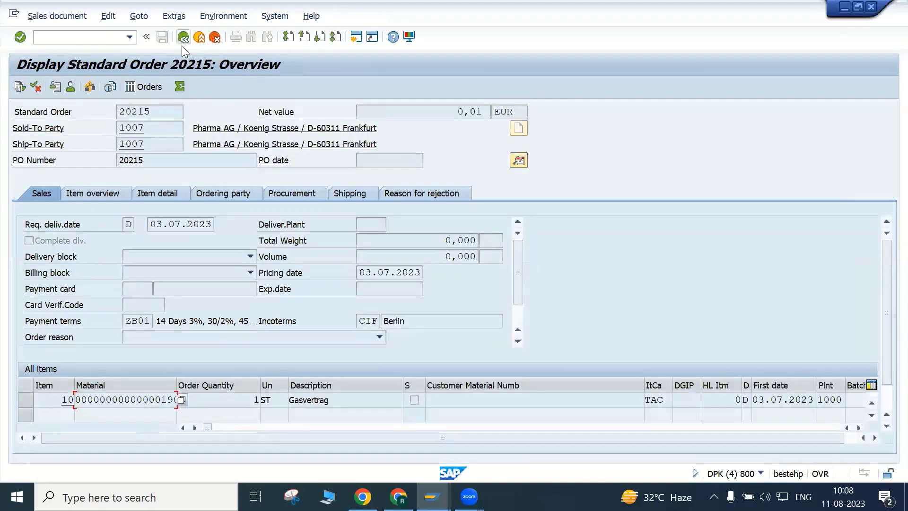
Step: Point out the sales organization and distribution channel in the order header's sales data, and return to the overview
click(518, 161)
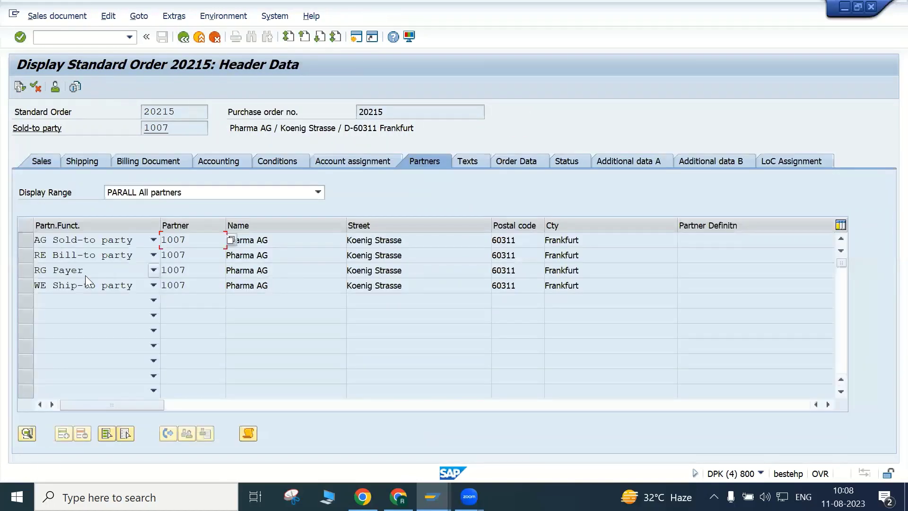
click(39, 160)
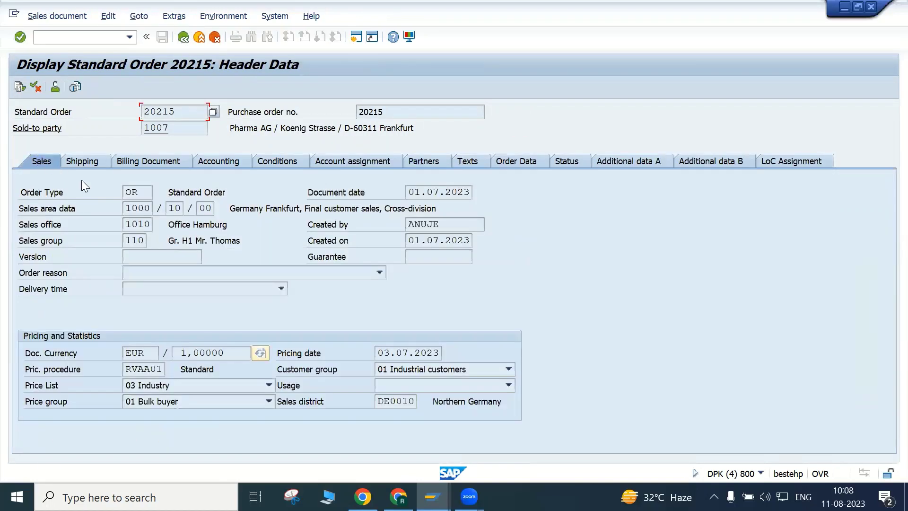
click(124, 208)
click(173, 208)
click(184, 42)
Step: Open the pricing conditions of order item 10, run the pricing analysis, and look over the condition types of procedure RVAA01
scroll(237, 428, down, 2)
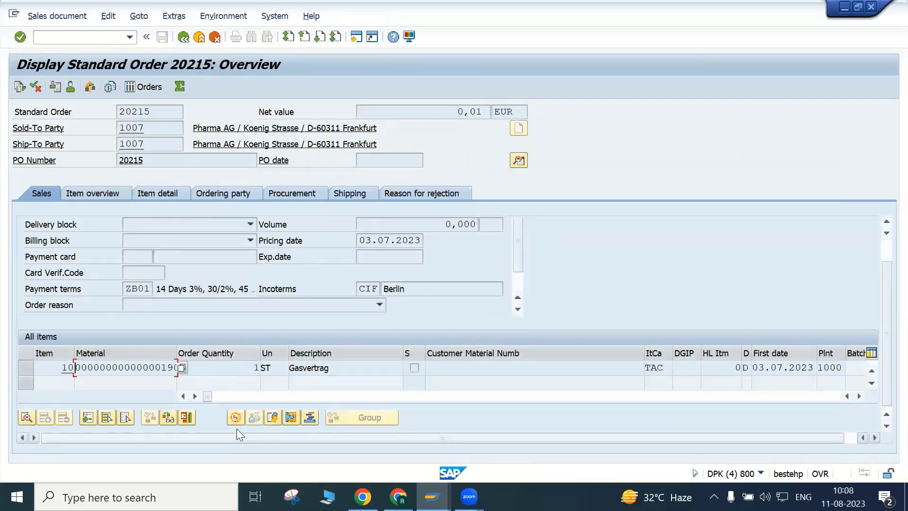
click(237, 423)
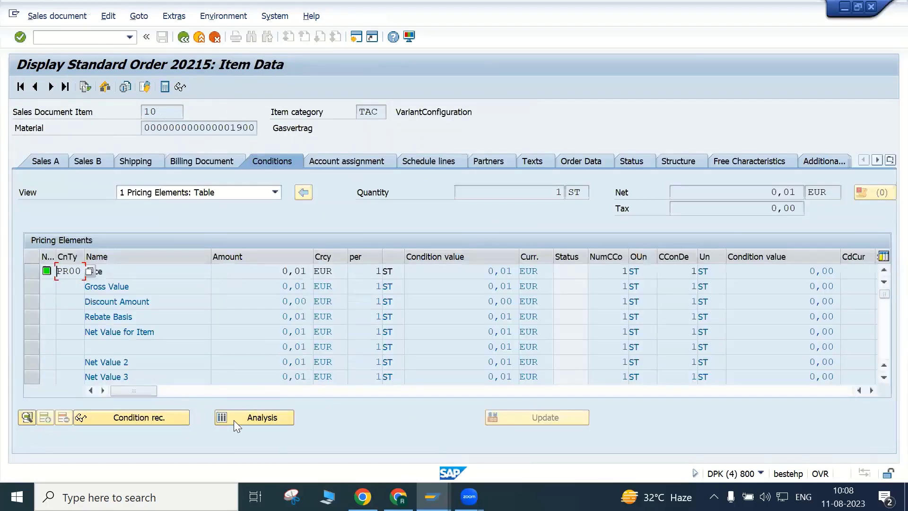
click(236, 420)
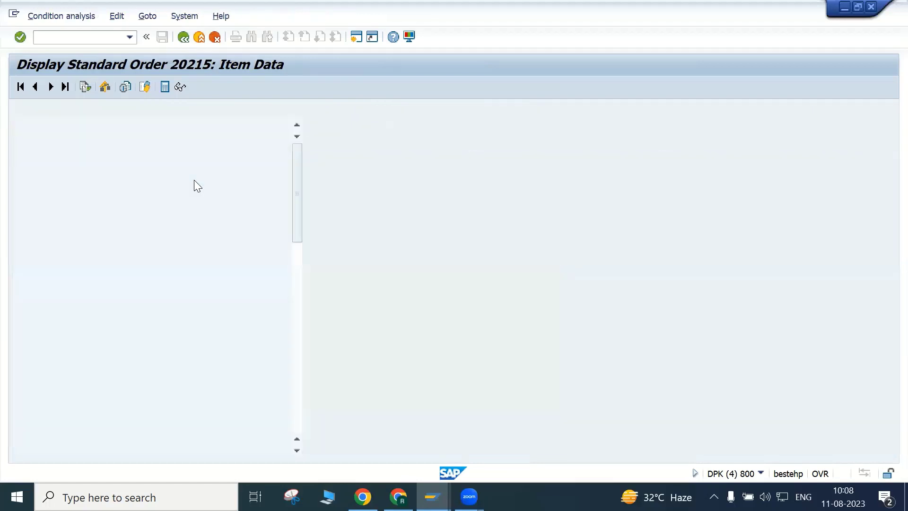
click(99, 127)
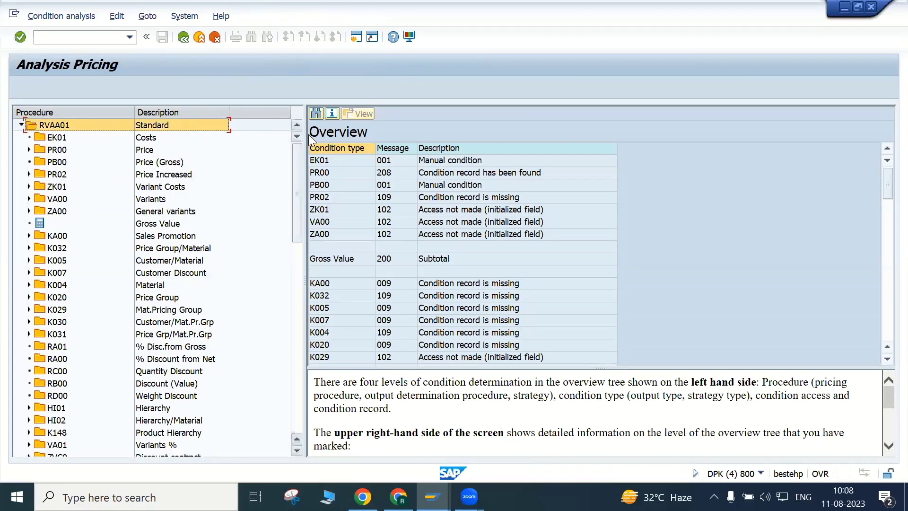
scroll(54, 138, down, 1)
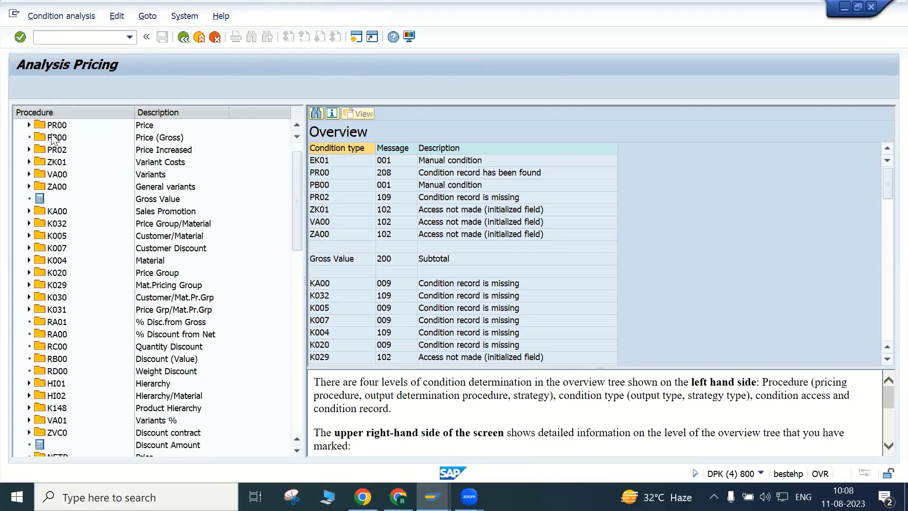
scroll(54, 137, down, 1)
scroll(54, 137, up, 2)
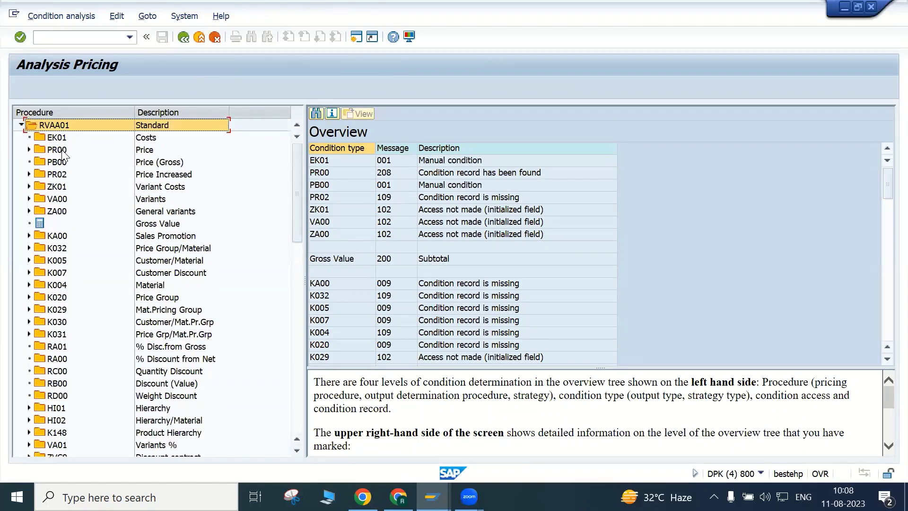
Step: Inspect the accesses under condition type PR00, collapse them, and expand condition types ZK01 and VA00
click(29, 149)
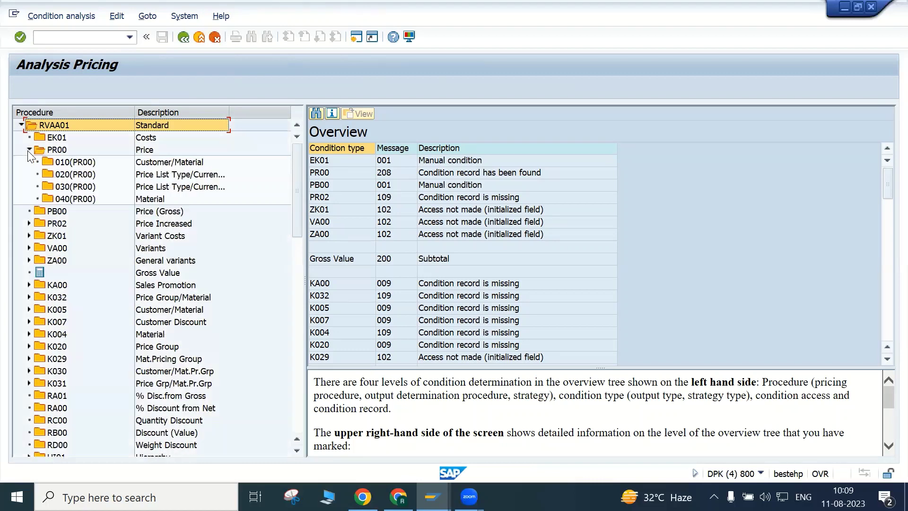
click(29, 149)
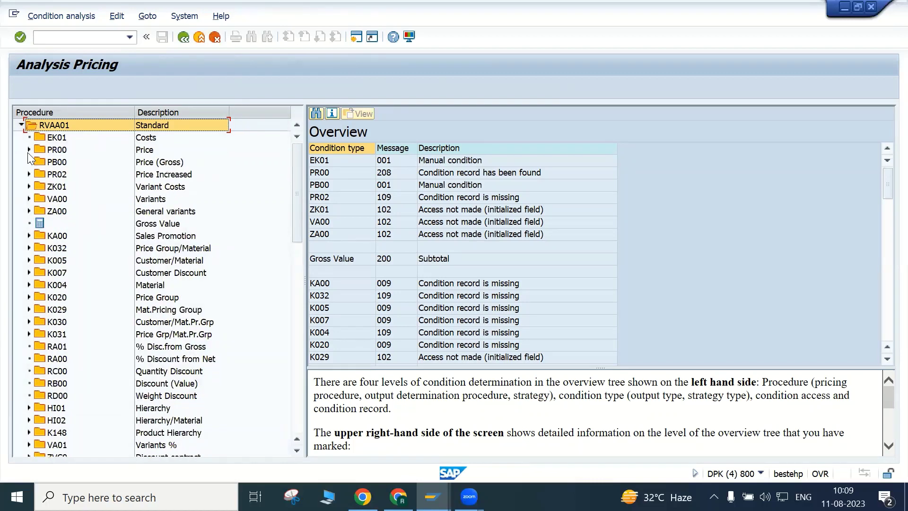
click(29, 186)
click(28, 211)
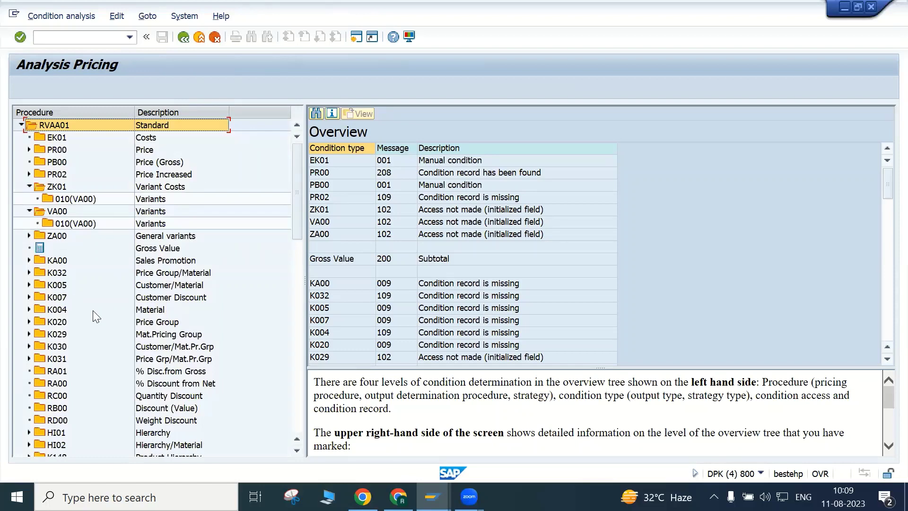
Step: Leave the pricing analysis, look through the item's pricing elements, and return to the order overview
click(184, 37)
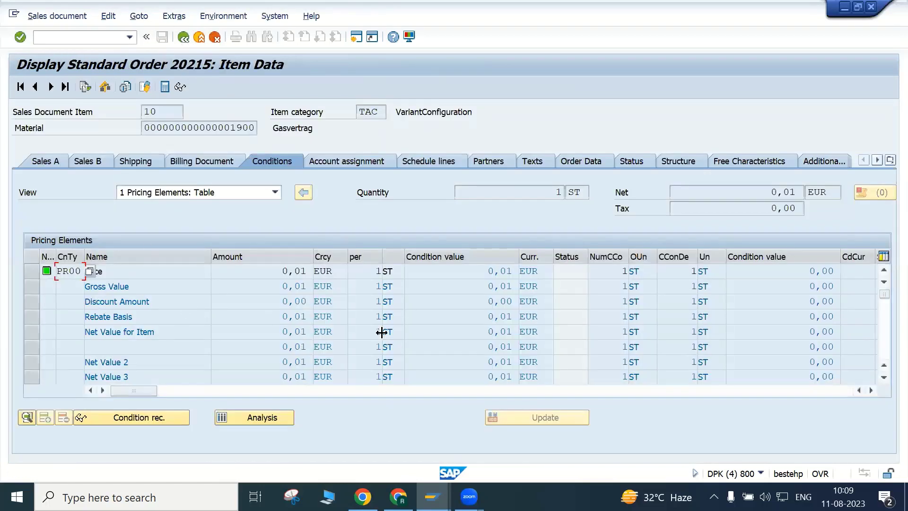
scroll(451, 327, down, 5)
scroll(430, 315, up, 5)
key(F3)
Step: Switch to the Display IMG session and look through the activities under Sales Document Header and Sales Documents
mouse_move(432, 497)
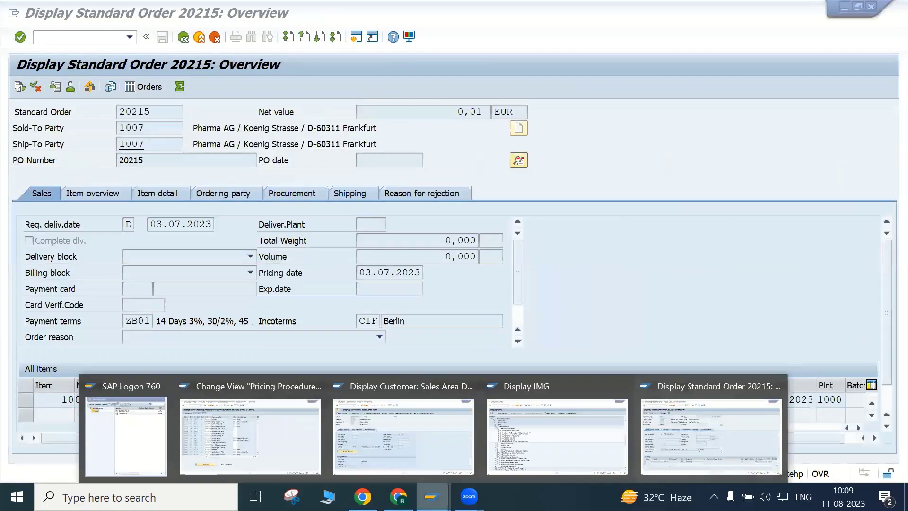
click(539, 452)
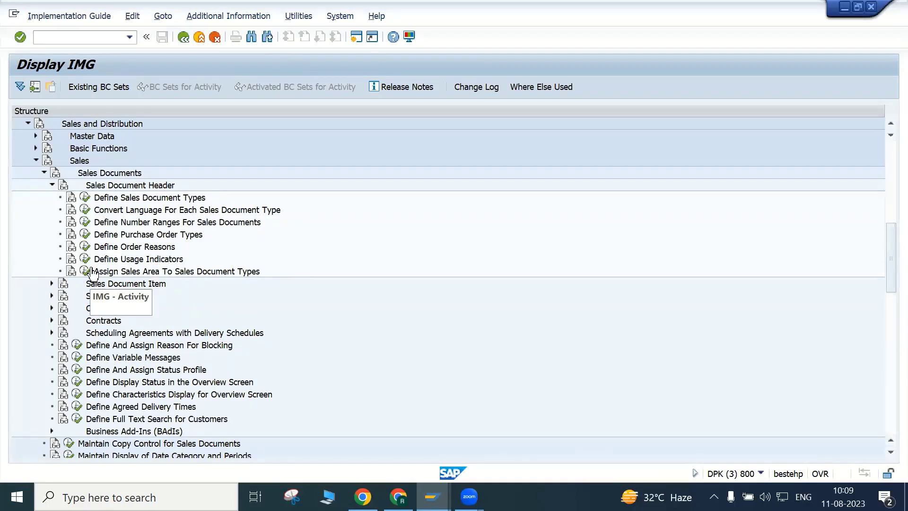
scroll(92, 279, down, 1)
scroll(95, 236, up, 1)
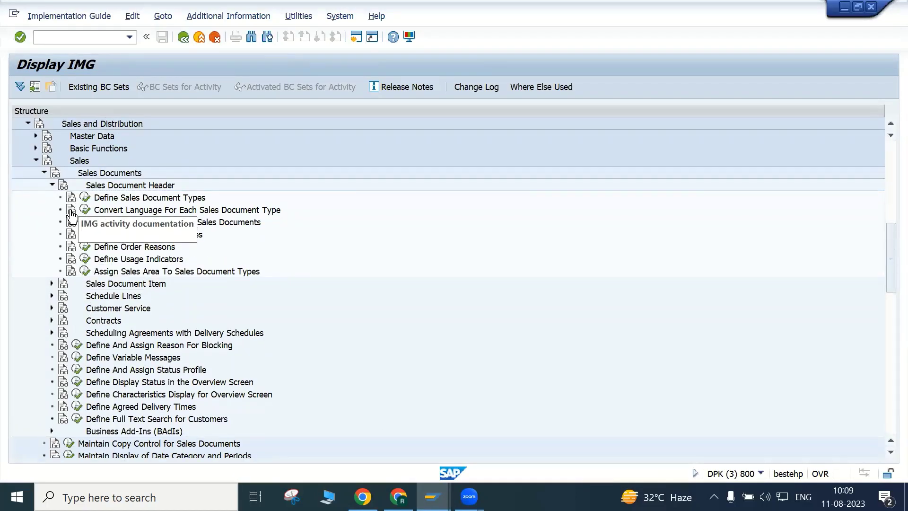
scroll(237, 355, down, 9)
Step: Switch to the pricing procedure determination session and exit the table and its activity selection back to the IMG structure
click(432, 497)
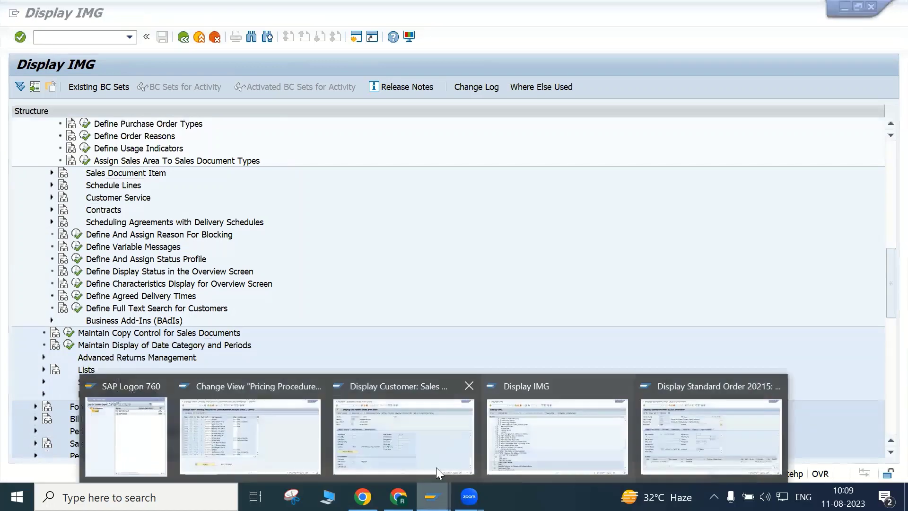
click(248, 436)
click(184, 37)
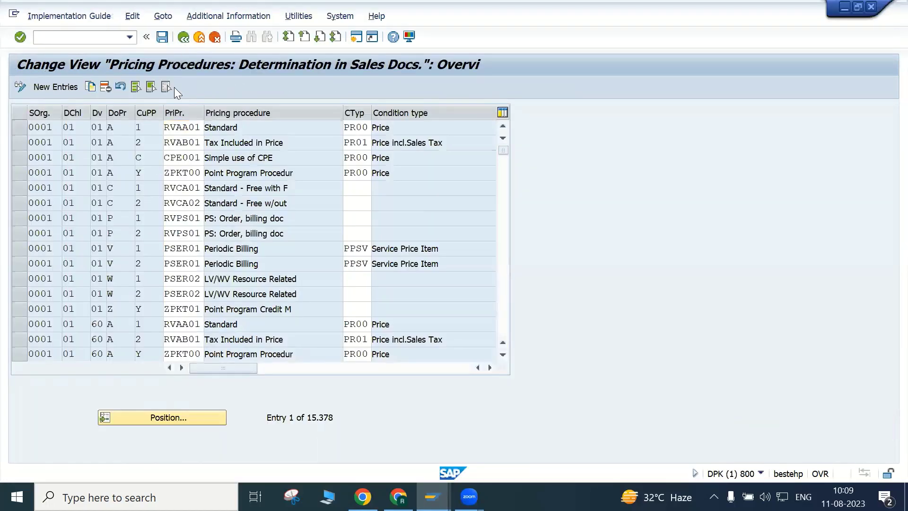
click(534, 112)
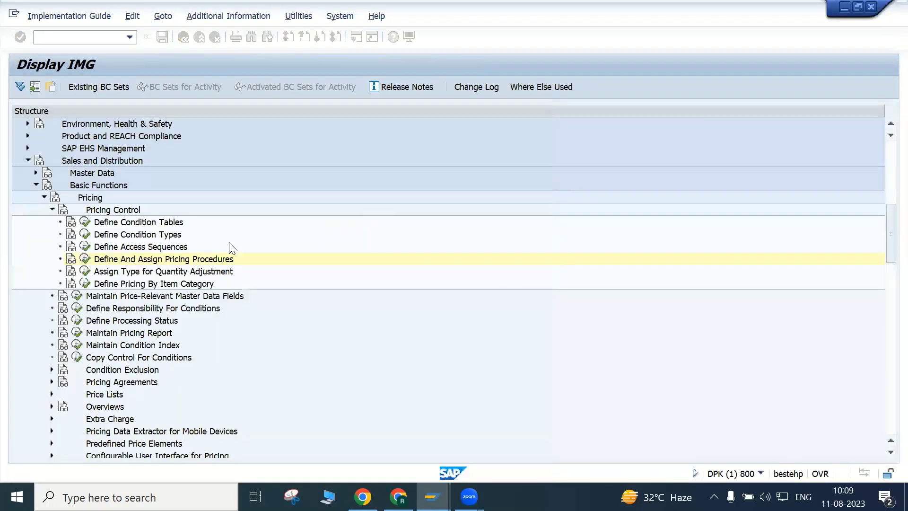
Step: Open the Maintain Condition Types activity from Define Condition Types under Pricing Control
click(128, 225)
click(128, 235)
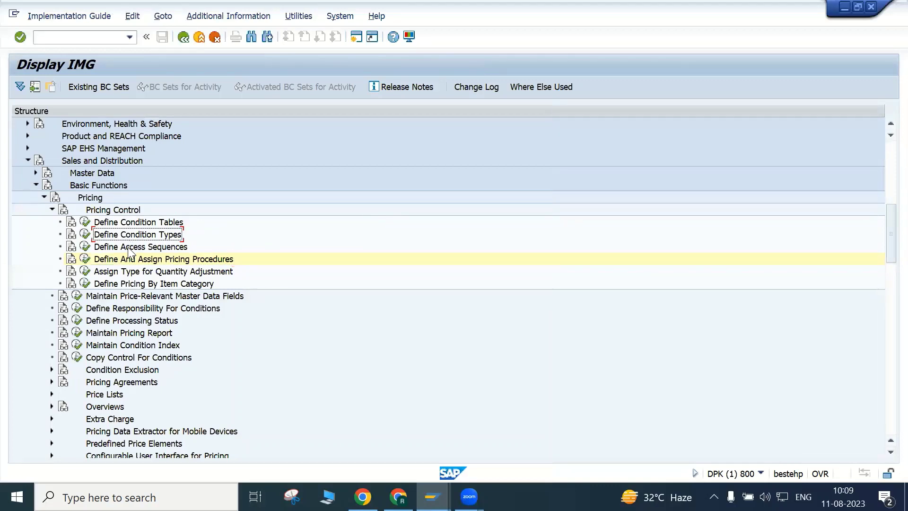
click(128, 248)
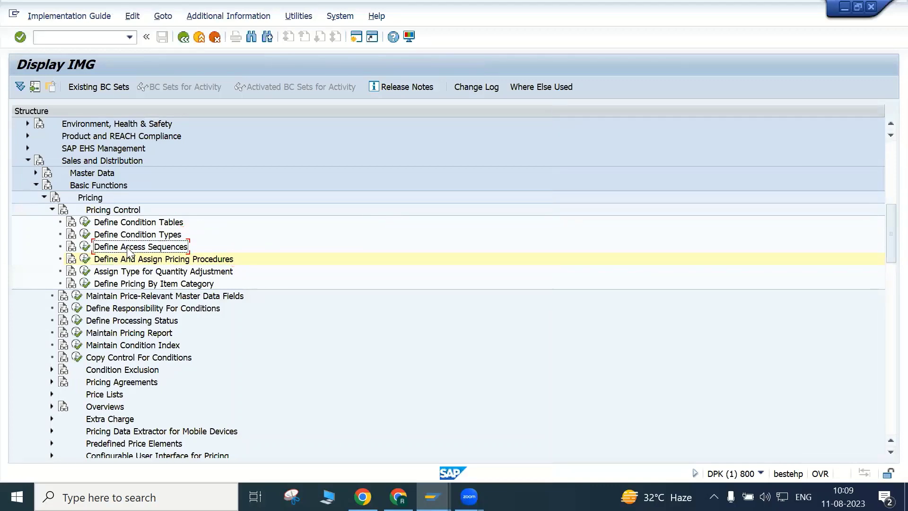
click(85, 236)
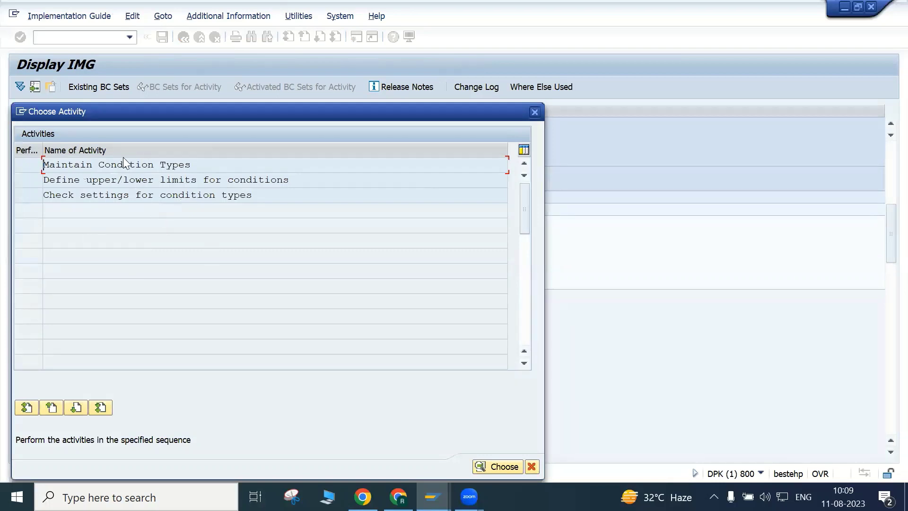
double_click(120, 164)
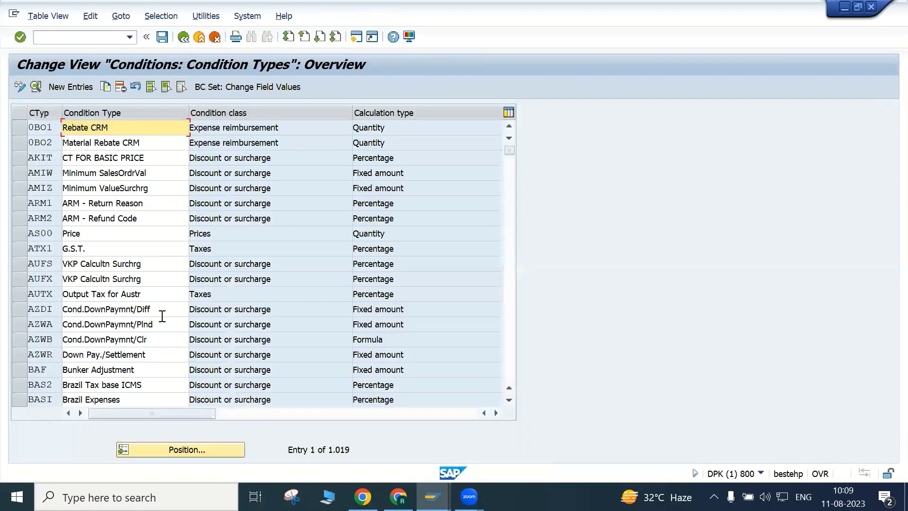
Step: Position the condition types list at PR00 and open that condition type's details
click(176, 450)
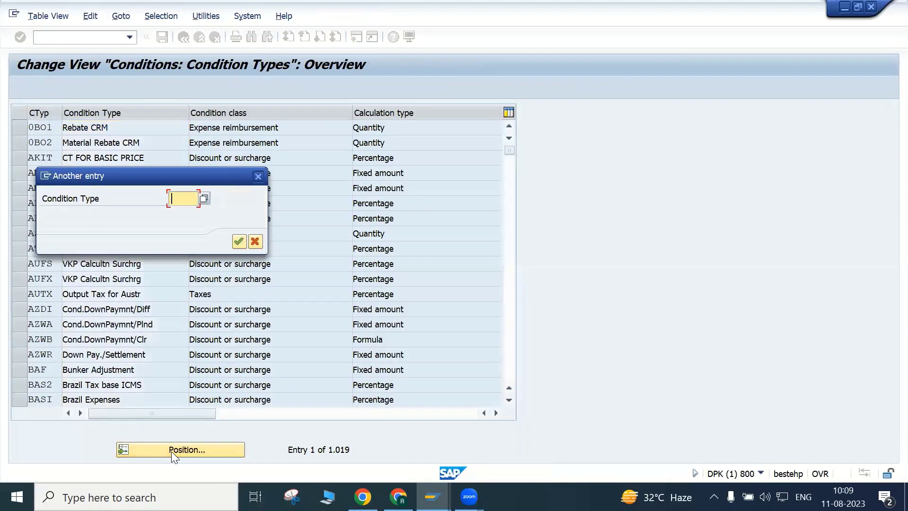
text(pr00)
key(Return)
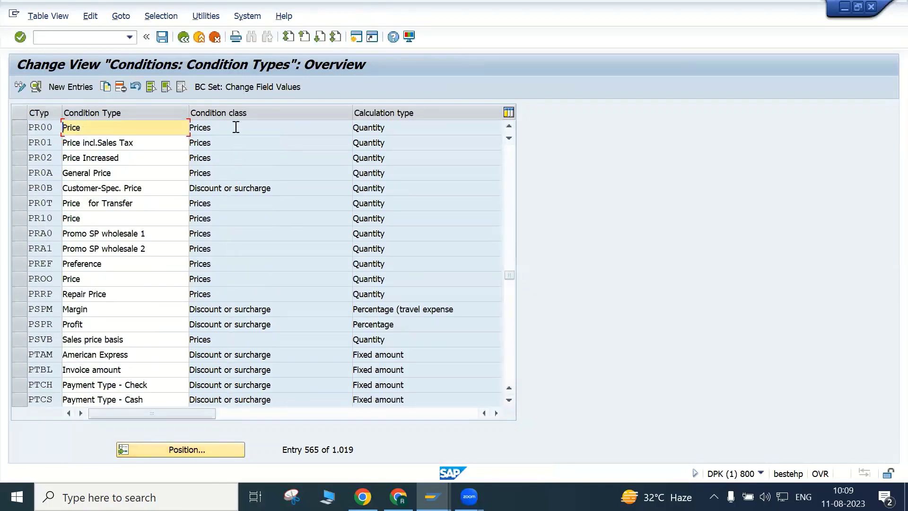
double_click(236, 127)
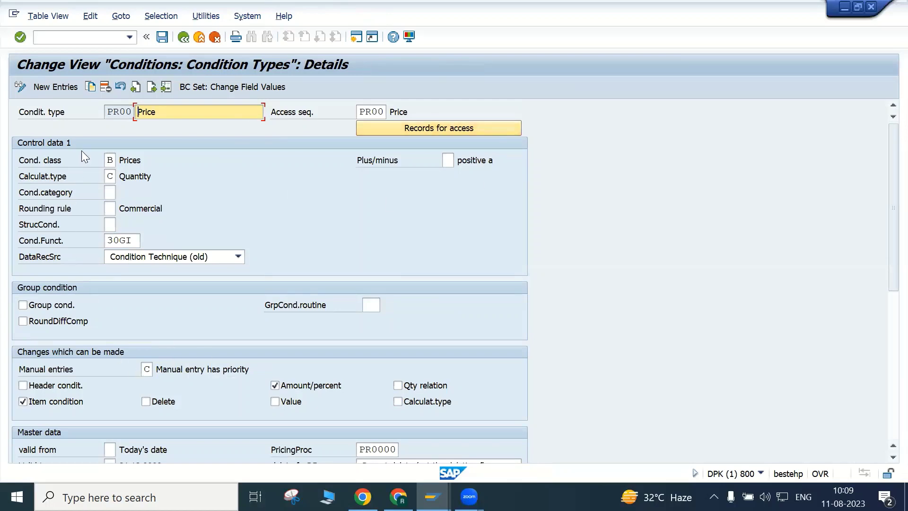
Step: Look through the possible condition class values for PR00 and close the list without choosing one
click(115, 161)
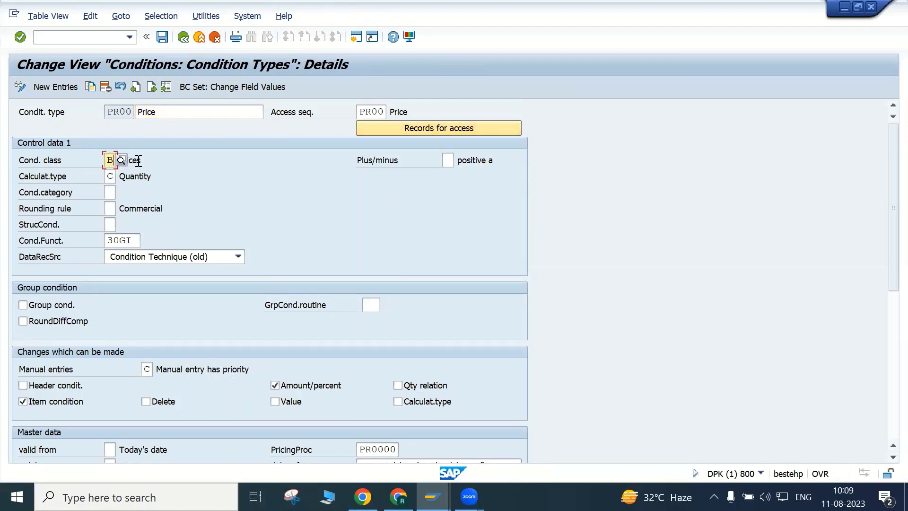
click(125, 178)
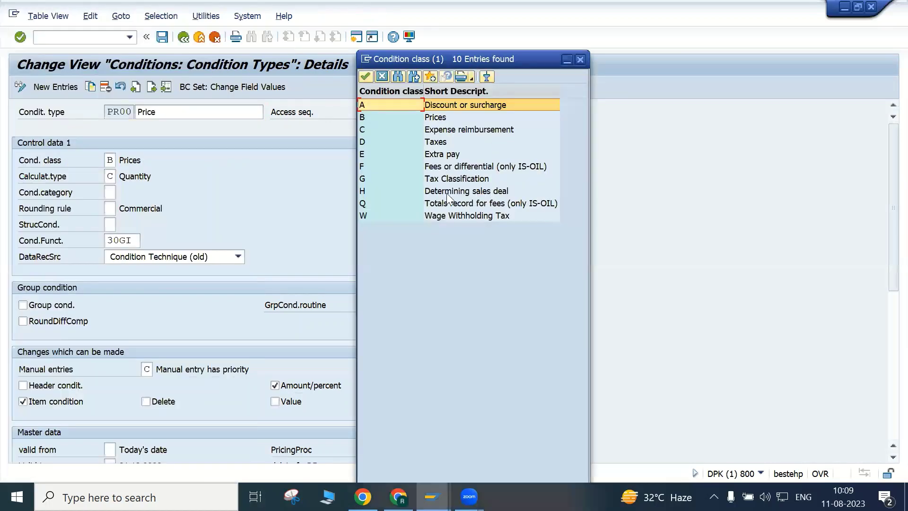
click(437, 143)
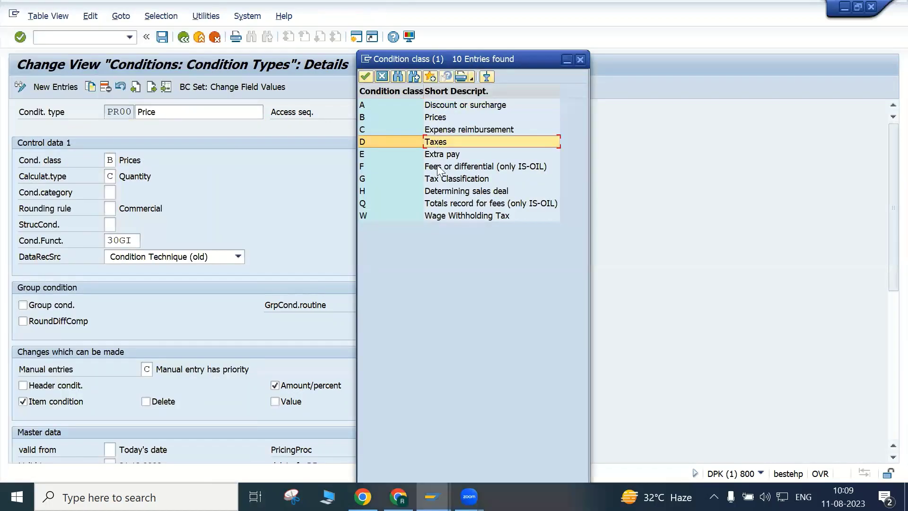
click(441, 129)
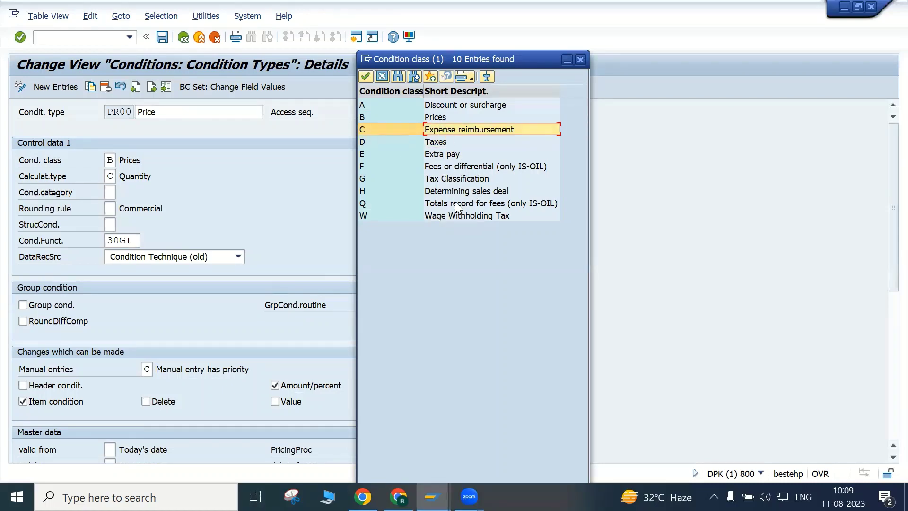
click(382, 76)
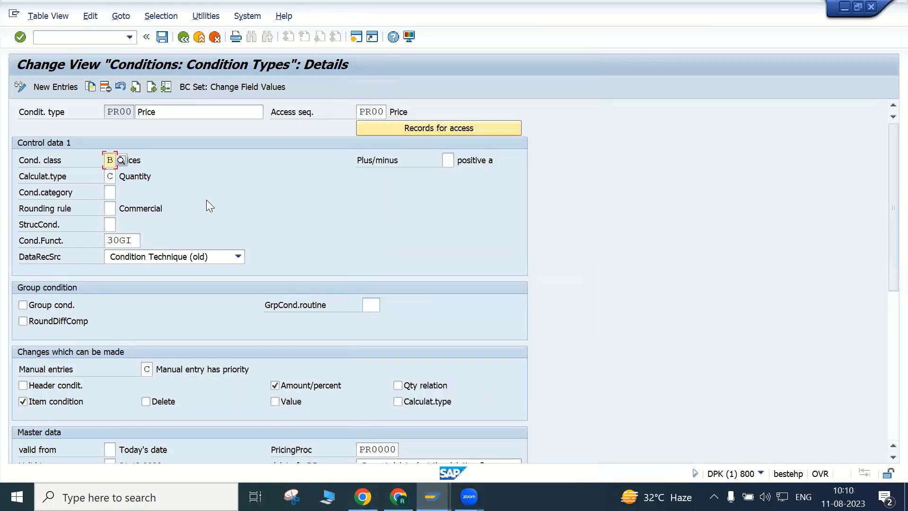
Step: Review the calculation type, group condition, change, master data and scale settings of condition type PR00
drag(120, 176, 161, 176)
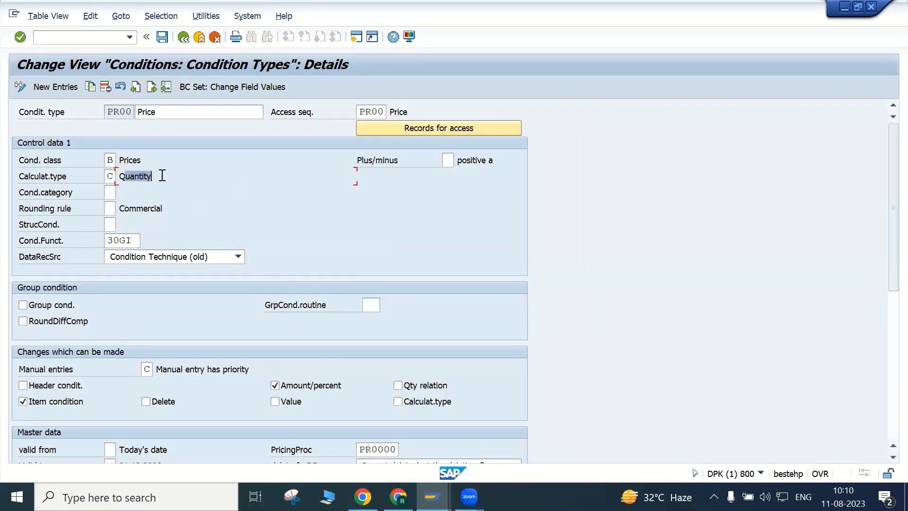
click(162, 175)
scroll(163, 259, down, 3)
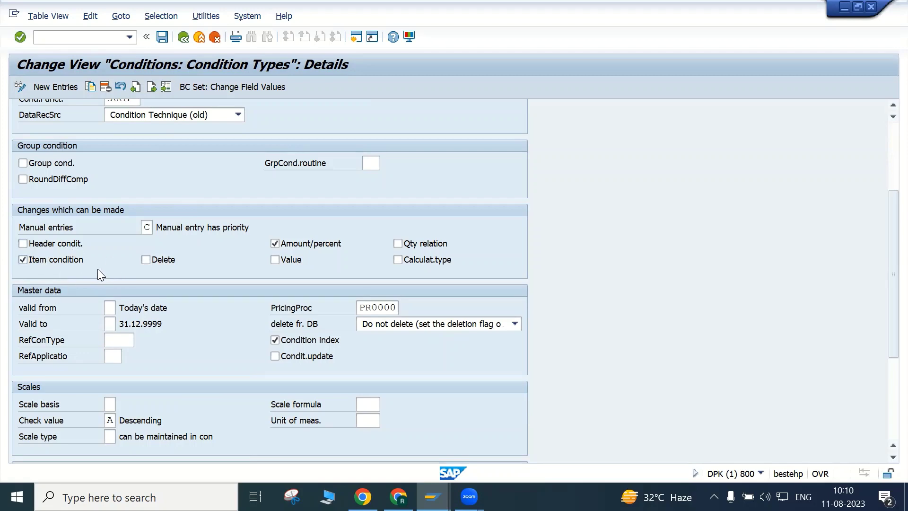
scroll(141, 308, up, 3)
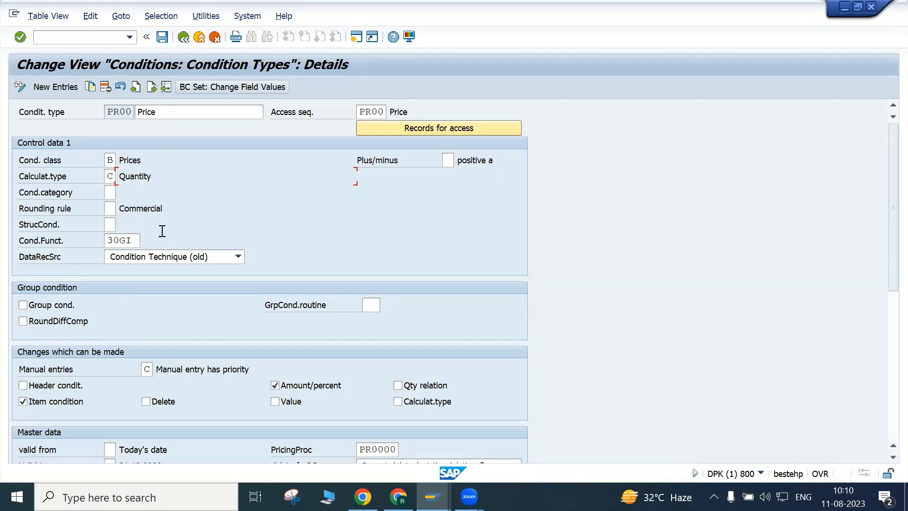
scroll(164, 232, down, 6)
scroll(166, 234, up, 6)
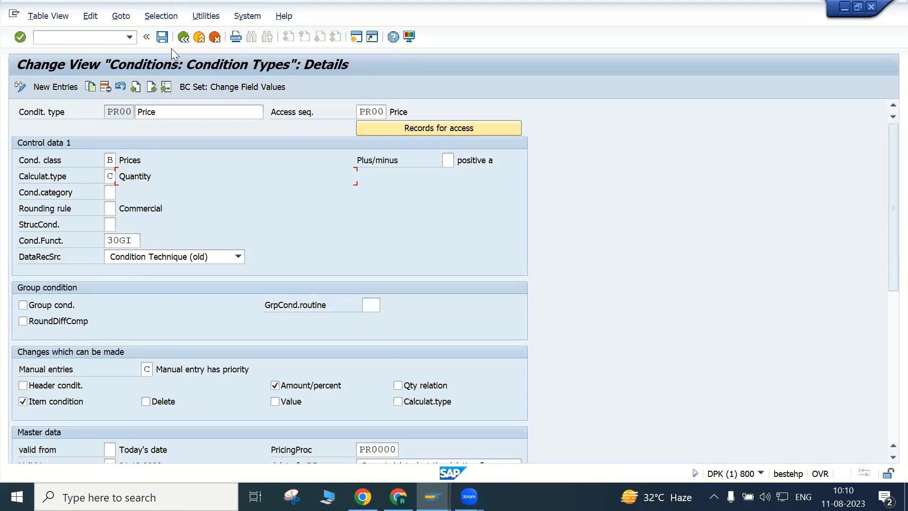
Step: Leave the condition type details, overview and activity selection to return to the IMG structure
click(183, 38)
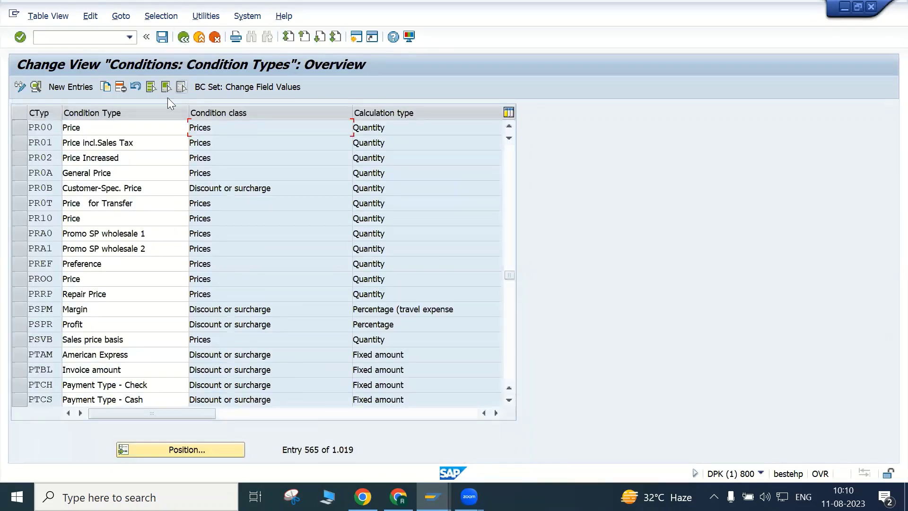
click(184, 37)
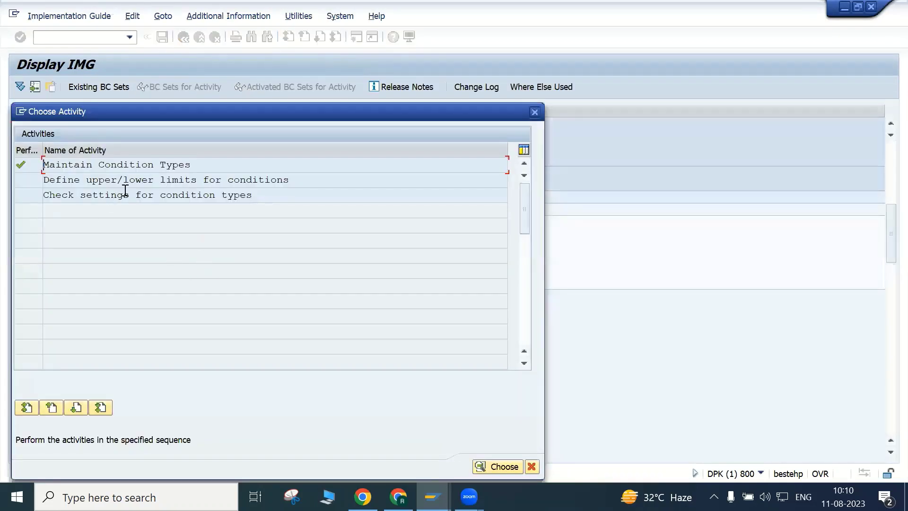
click(534, 112)
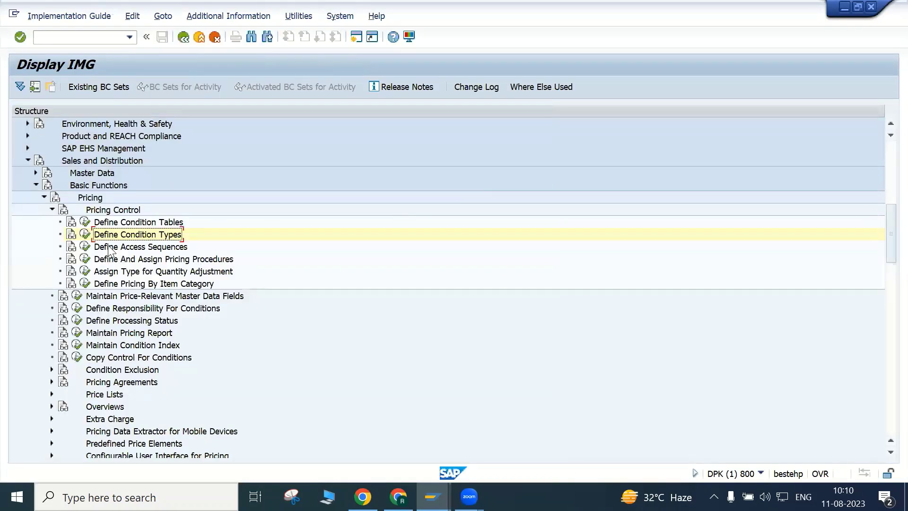
Step: View the Create condition tables activity under Define Condition Tables, and return to the IMG structure
click(86, 222)
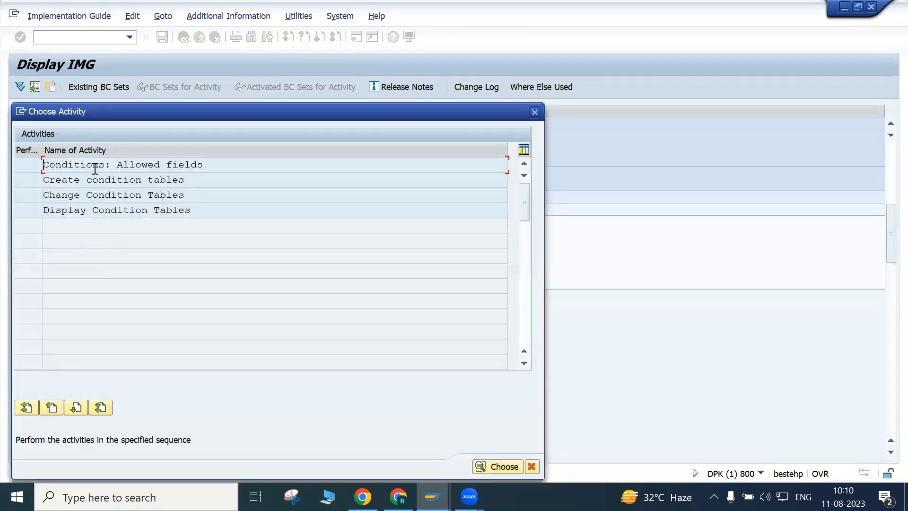
double_click(92, 181)
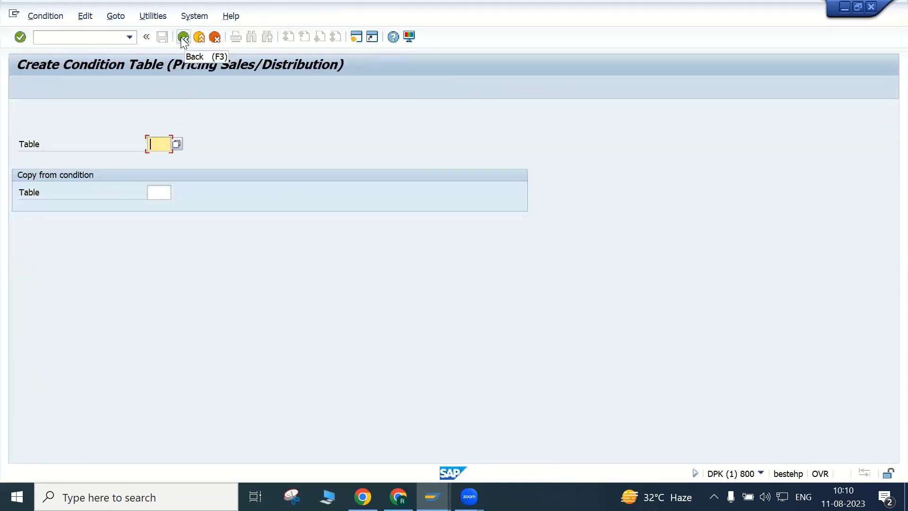
click(182, 38)
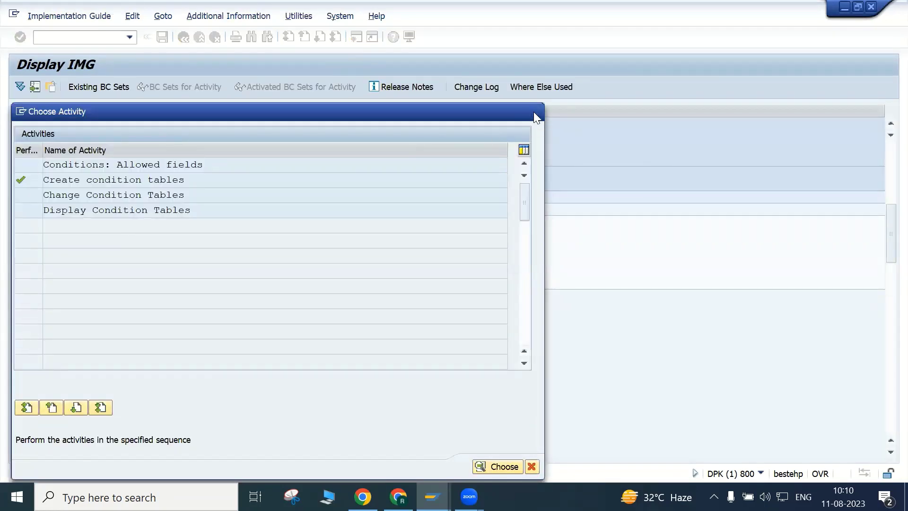
click(534, 112)
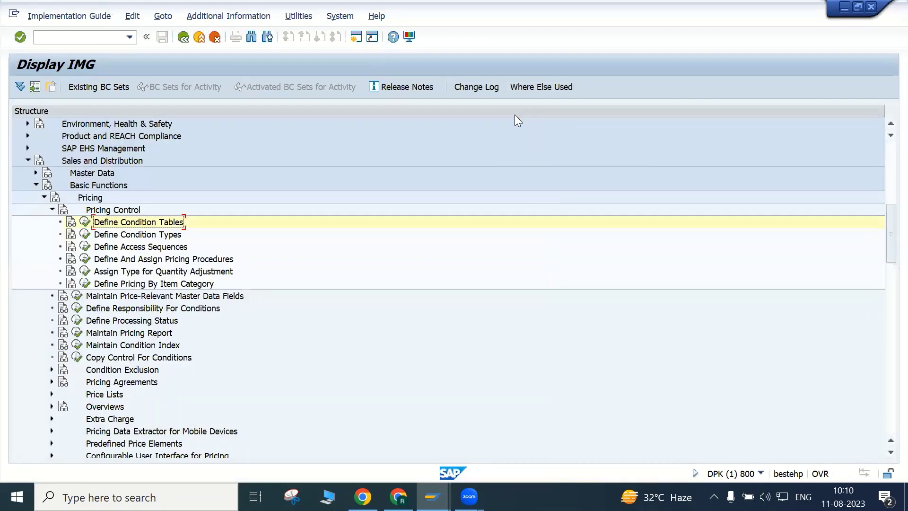
Step: Open the Maintain Access Sequences activity from Define Access Sequences
click(84, 247)
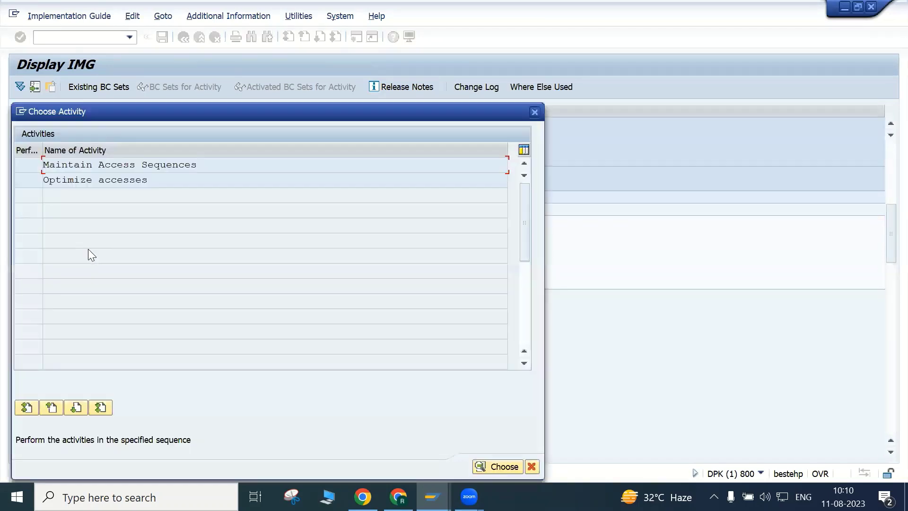
double_click(96, 167)
key(Return)
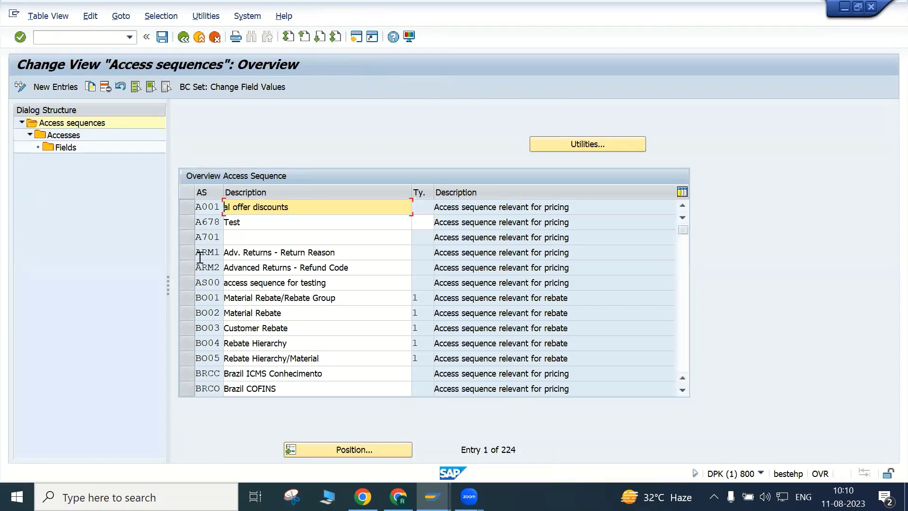
Step: Find access sequence PR00 and display its accesses, pointing out the Customer/Material access
click(326, 450)
text(pr0)
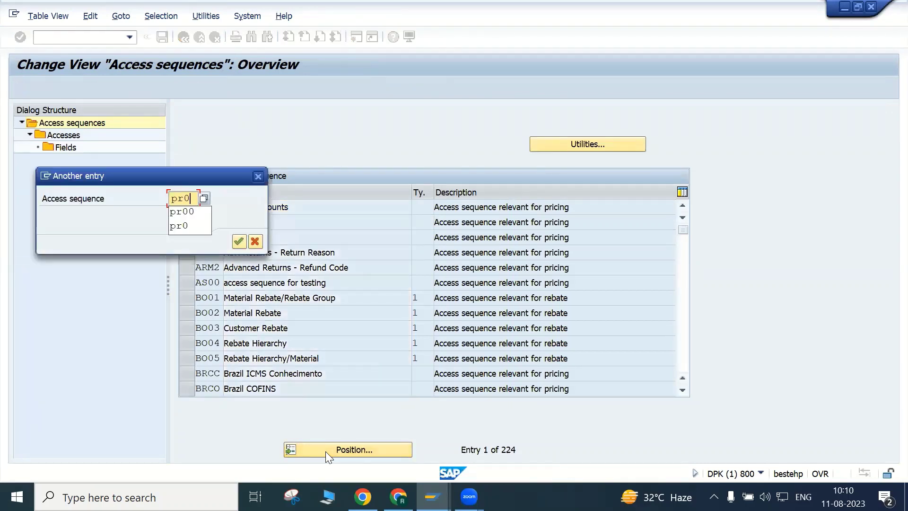
text(0)
key(Return)
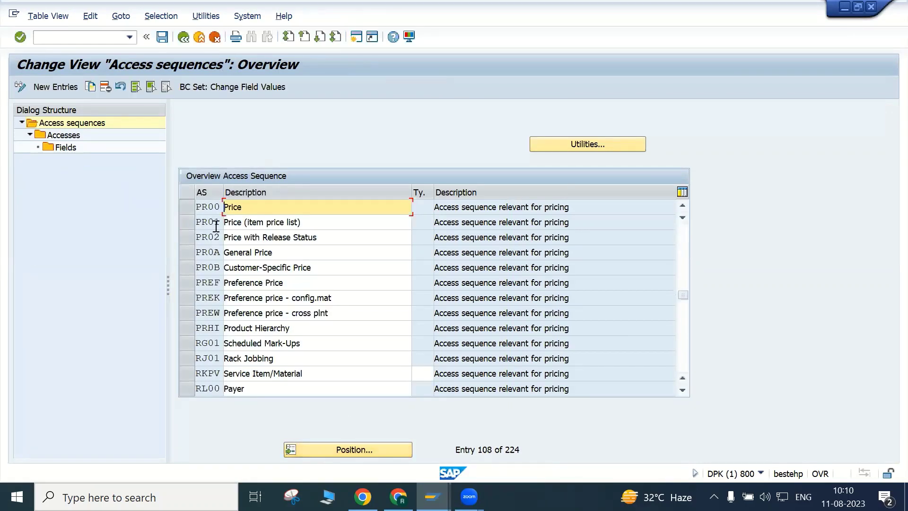
click(187, 206)
double_click(63, 135)
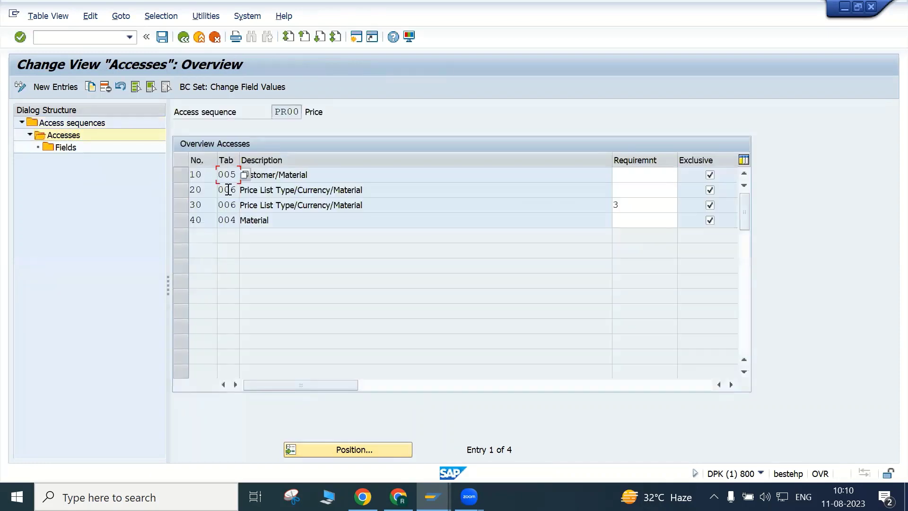
click(287, 174)
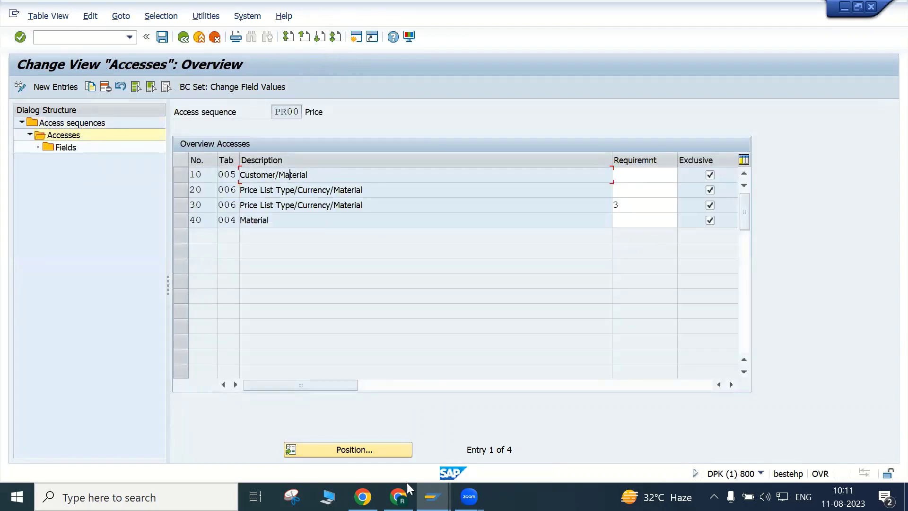
Step: Switch to the standard order session and start transaction VK11 for creating condition records
click(431, 497)
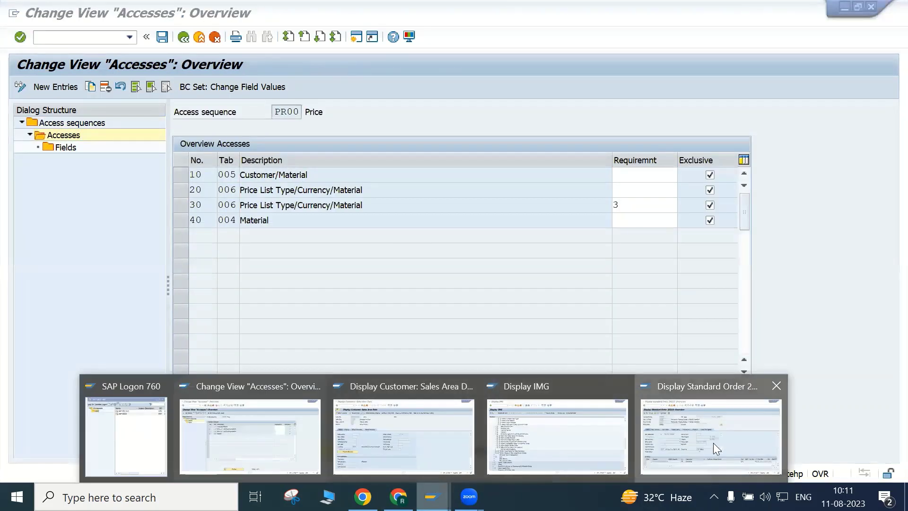
click(714, 443)
click(61, 39)
text(/)
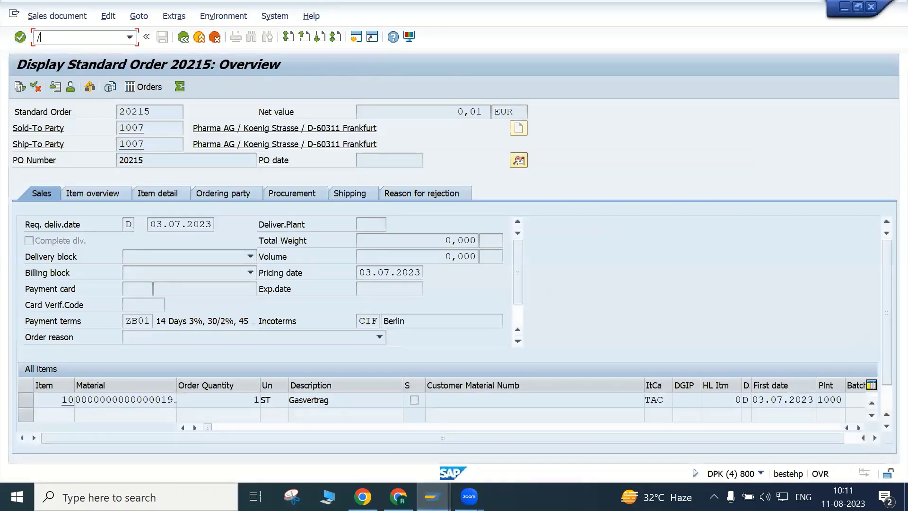
text(b)
key(BackSpace)
text(nvk11)
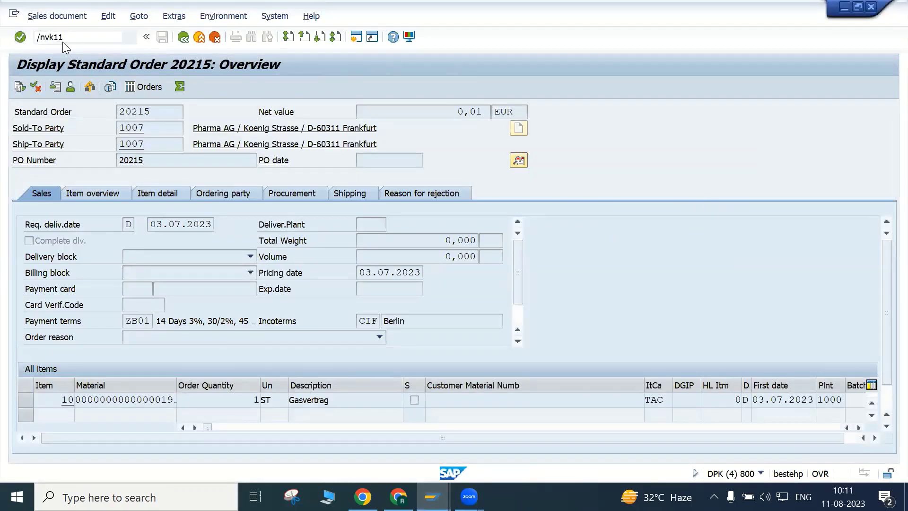
key(Return)
click(182, 87)
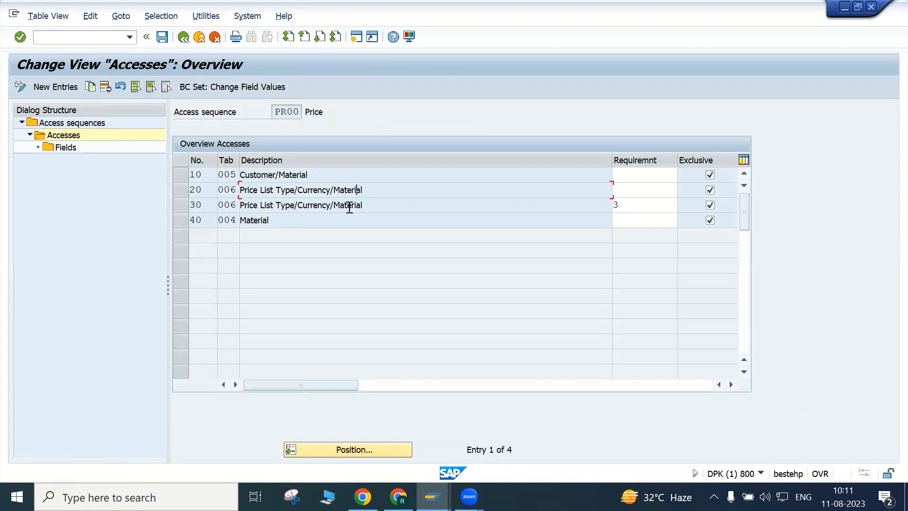
Step: Compare the accesses of access sequence PR00 with the PR00 key combinations in the Create Condition Records session, and return to the accesses
click(258, 190)
click(187, 176)
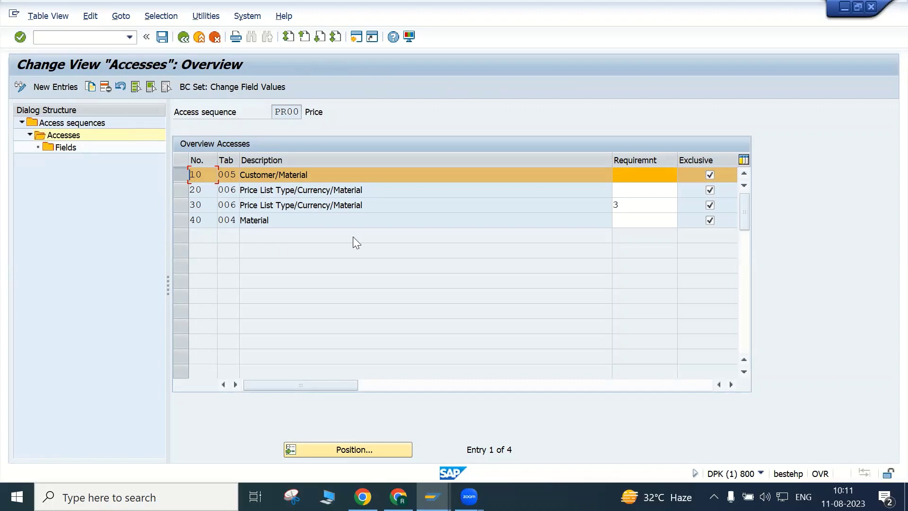
click(431, 496)
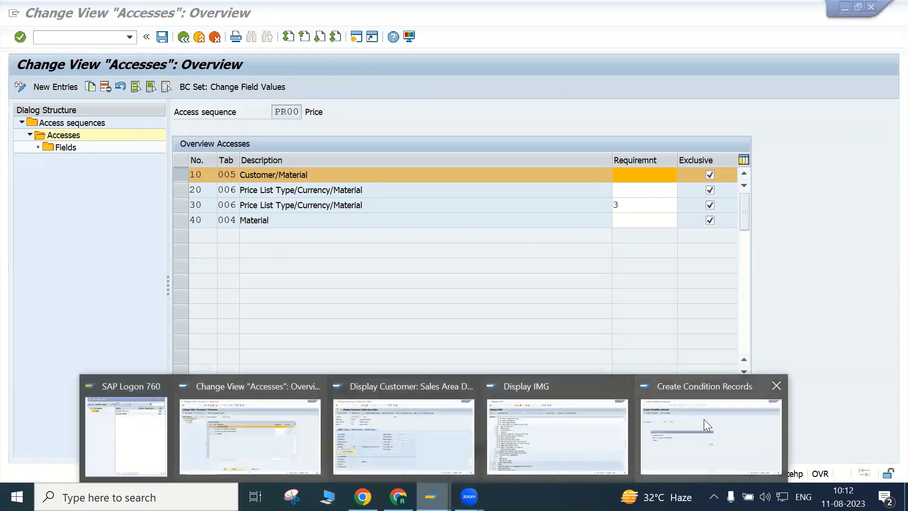
click(704, 418)
click(431, 496)
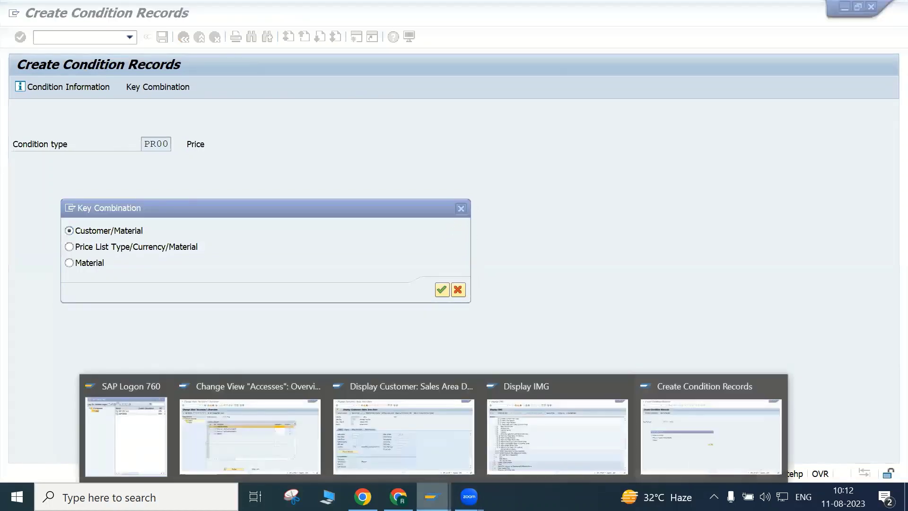
click(510, 441)
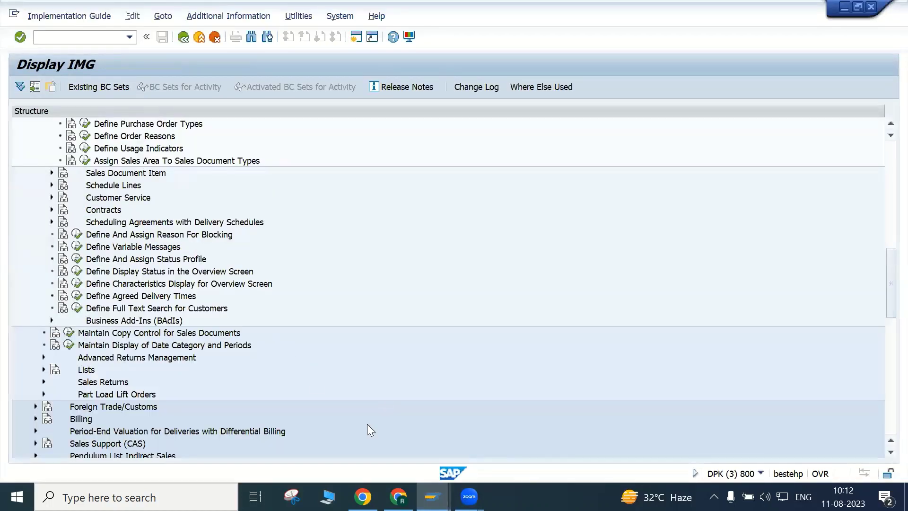
click(431, 497)
click(246, 432)
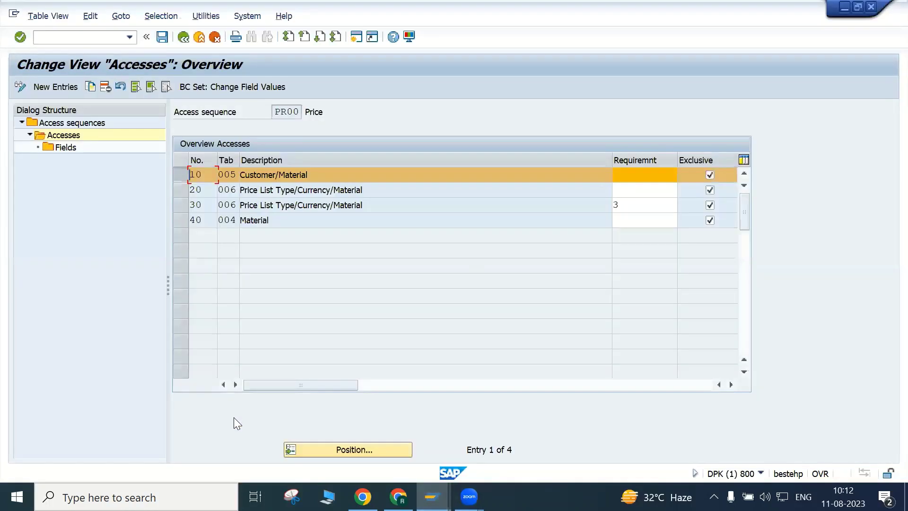
Step: Leave the access sequences, return to the IMG structure and look over the activities under Pricing
click(188, 36)
click(186, 40)
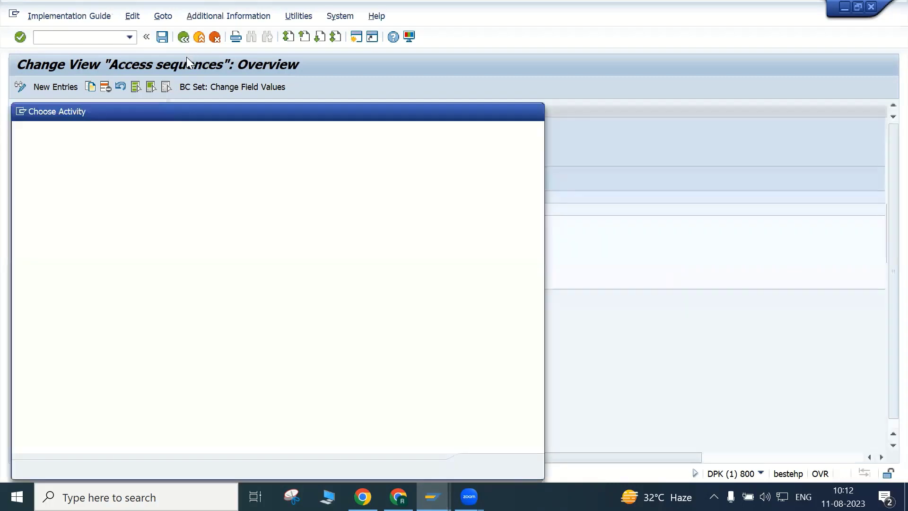
click(533, 113)
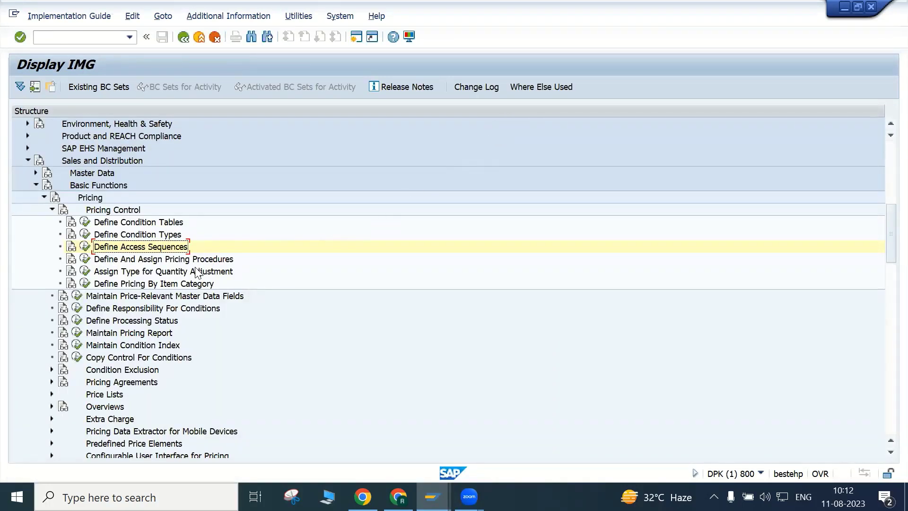
scroll(219, 308, down, 1)
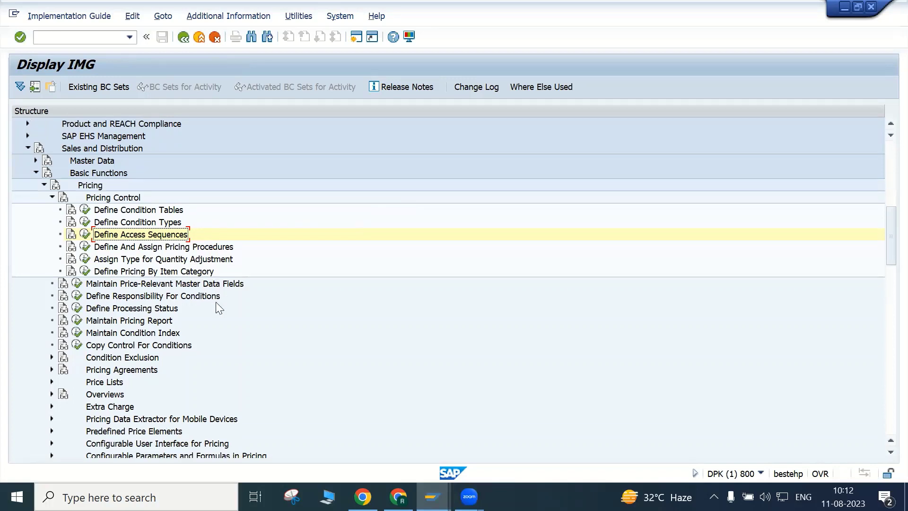
scroll(216, 302, down, 2)
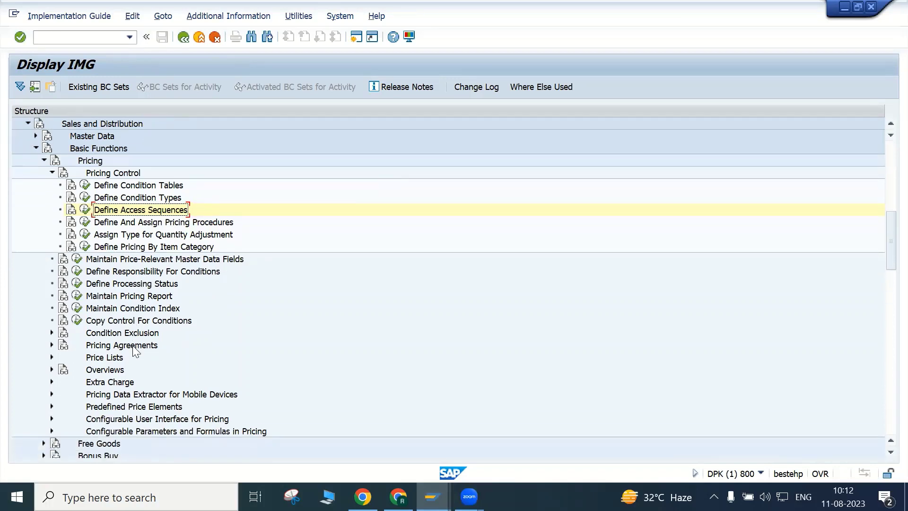
scroll(137, 352, down, 1)
scroll(136, 354, up, 2)
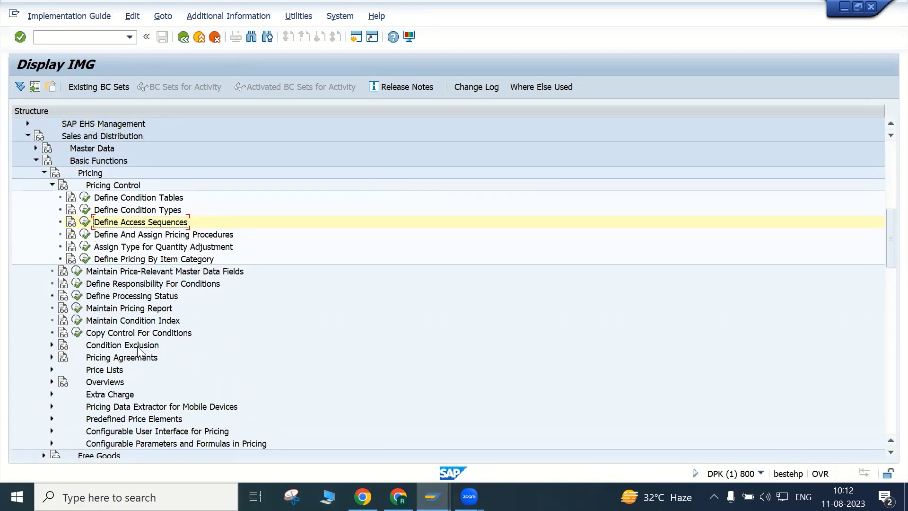
scroll(138, 341, down, 2)
scroll(142, 340, down, 2)
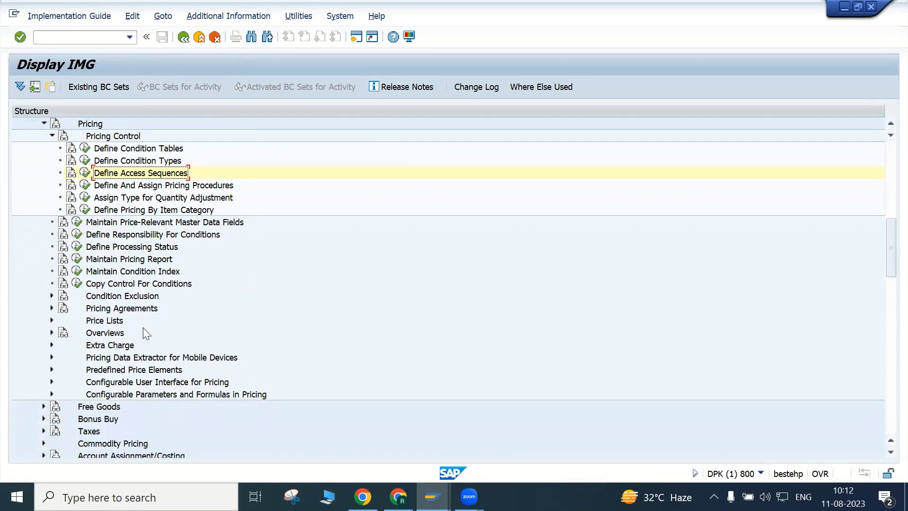
scroll(150, 327, up, 5)
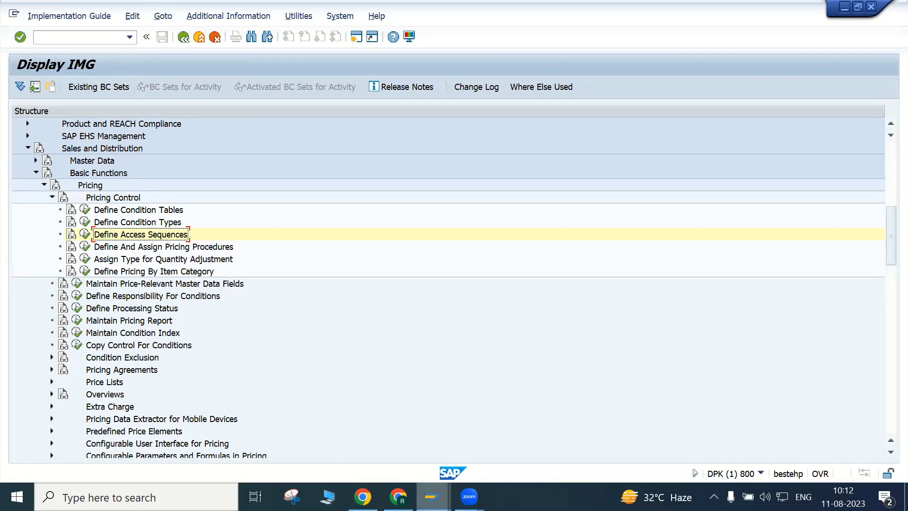
Step: Open the Maintain Condition Types activity from Define Condition Types, find condition type PR00 and display its details
click(86, 222)
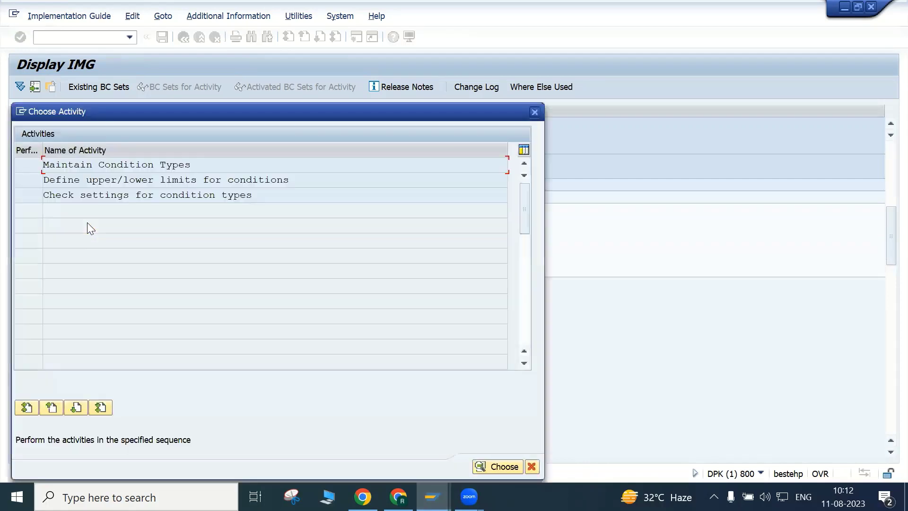
double_click(100, 165)
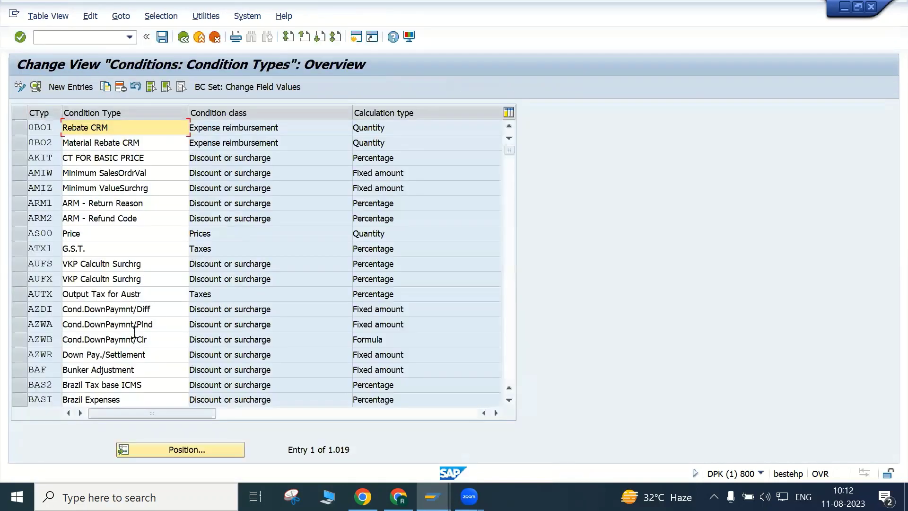
scroll(134, 322, down, 10)
click(174, 450)
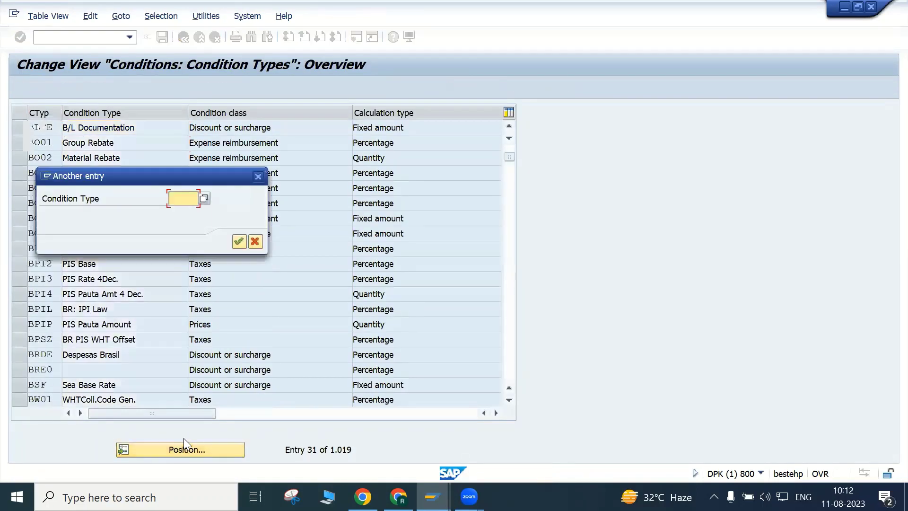
text(pr00)
key(Return)
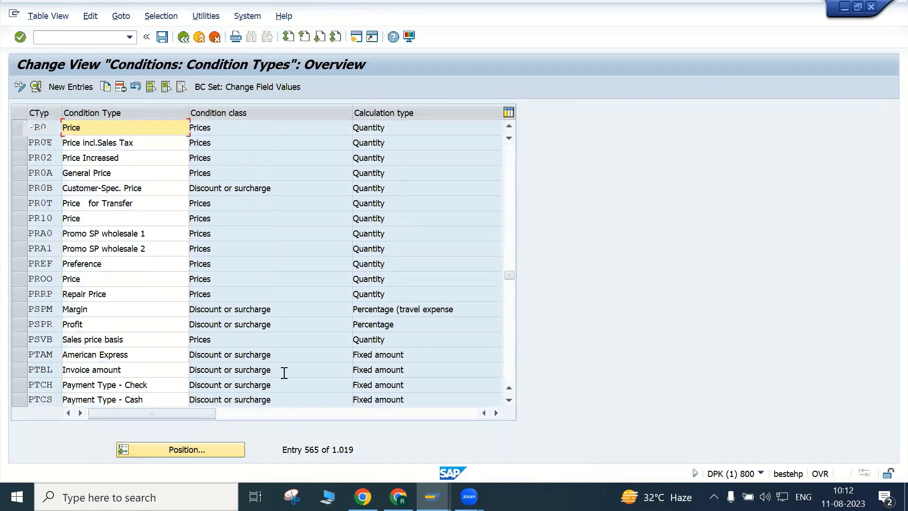
double_click(108, 127)
scroll(205, 303, down, 3)
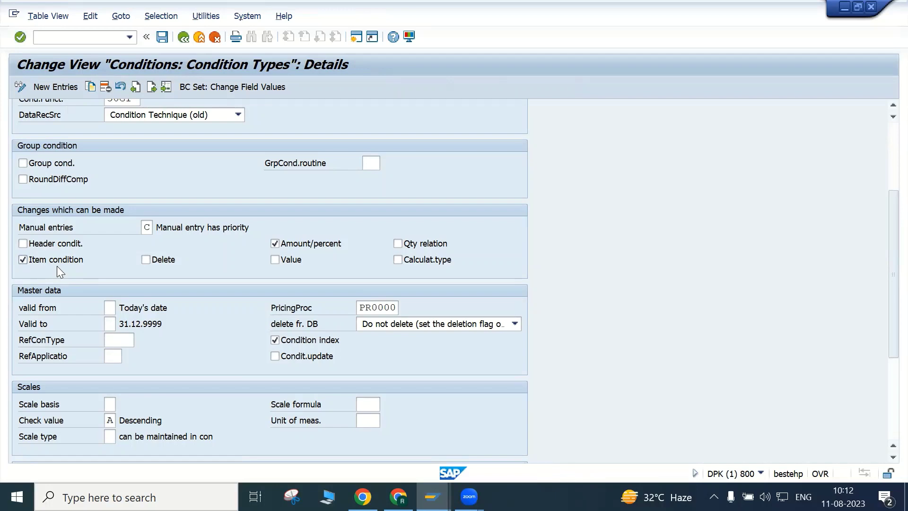
Step: Leave the customer display in its session and display the existing standard order with transaction VA03
mouse_move(432, 497)
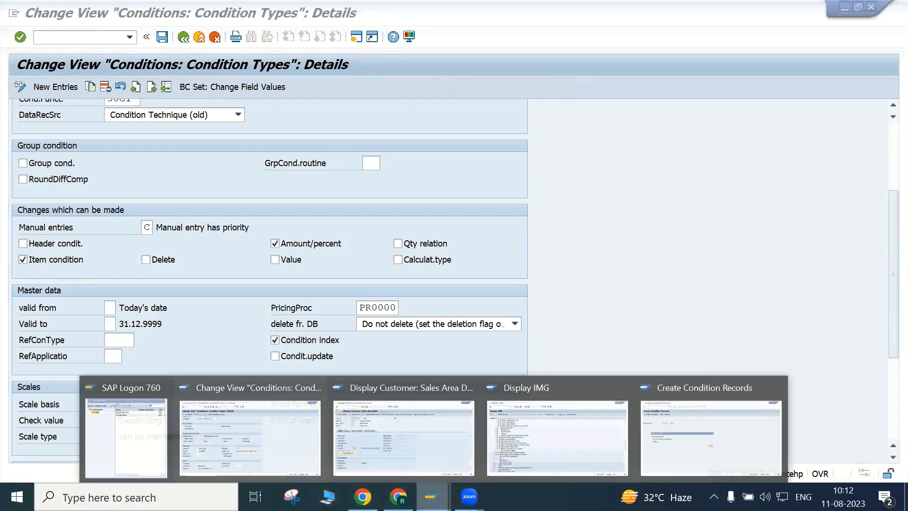
click(348, 438)
click(184, 37)
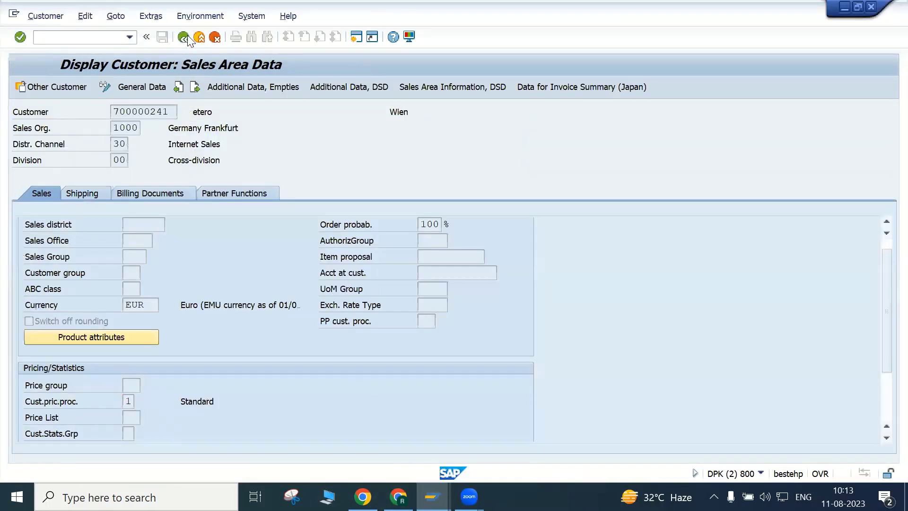
mouse_move(432, 497)
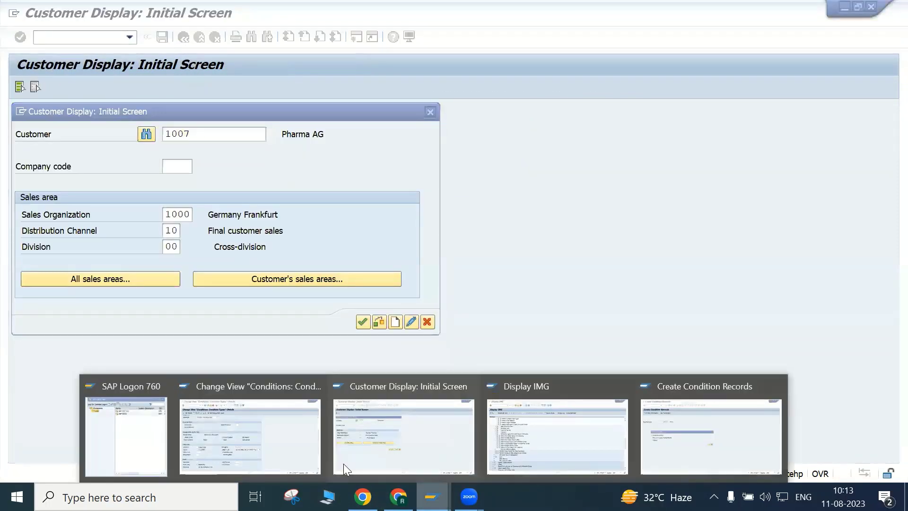
click(251, 435)
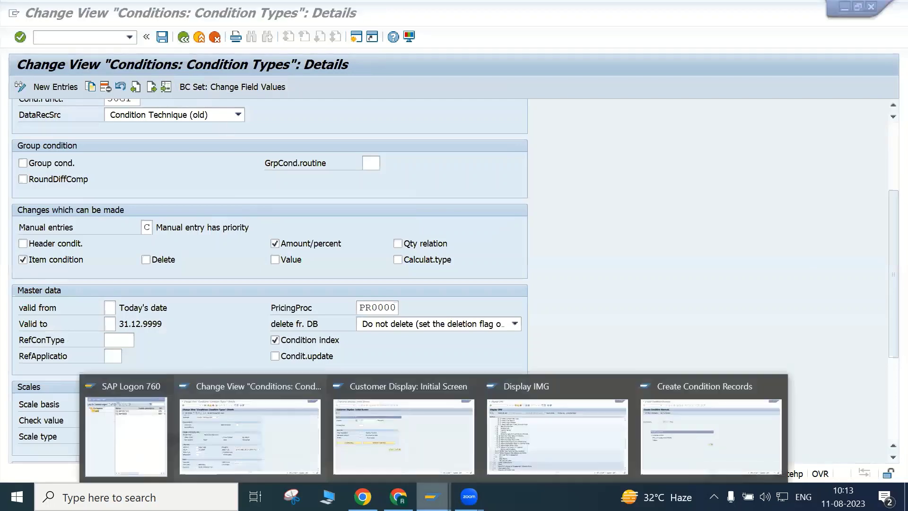
click(473, 456)
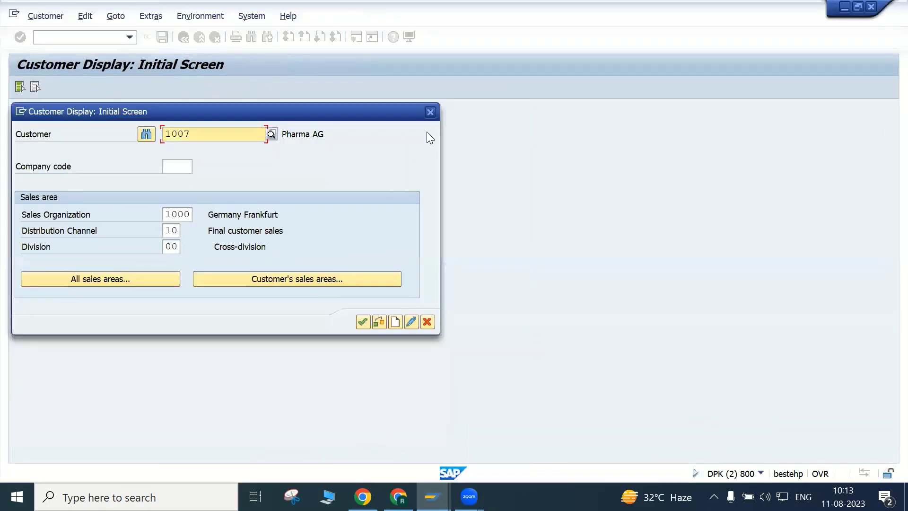
click(184, 36)
text(va03)
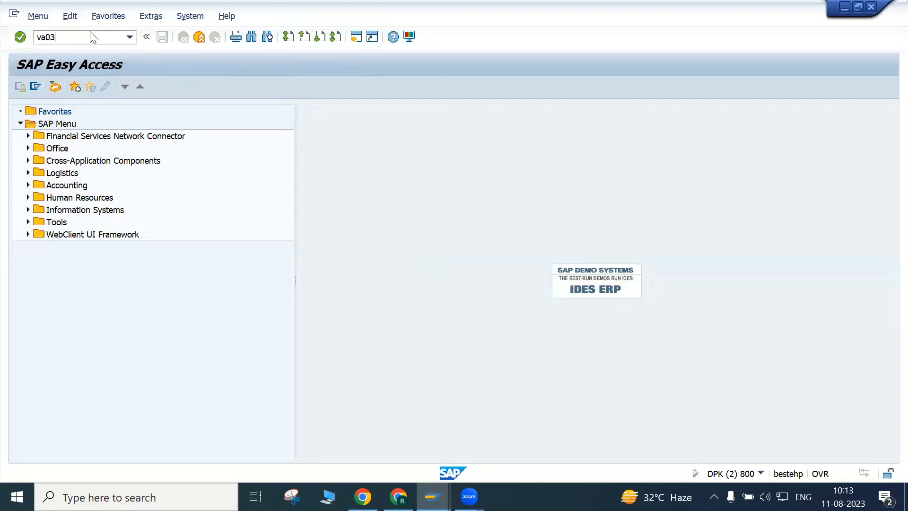
key(Return)
key(Return)
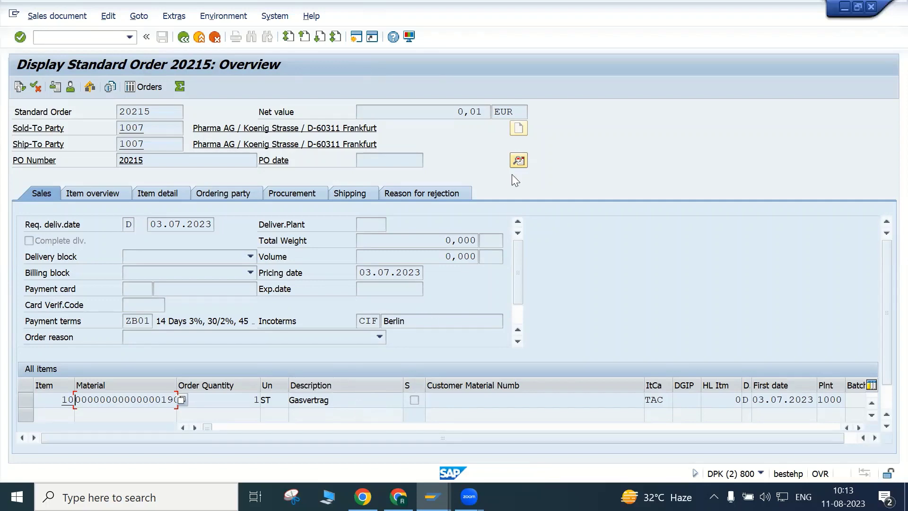
Step: View the pricing conditions in the standard order's header data, and return to the order overview
click(522, 162)
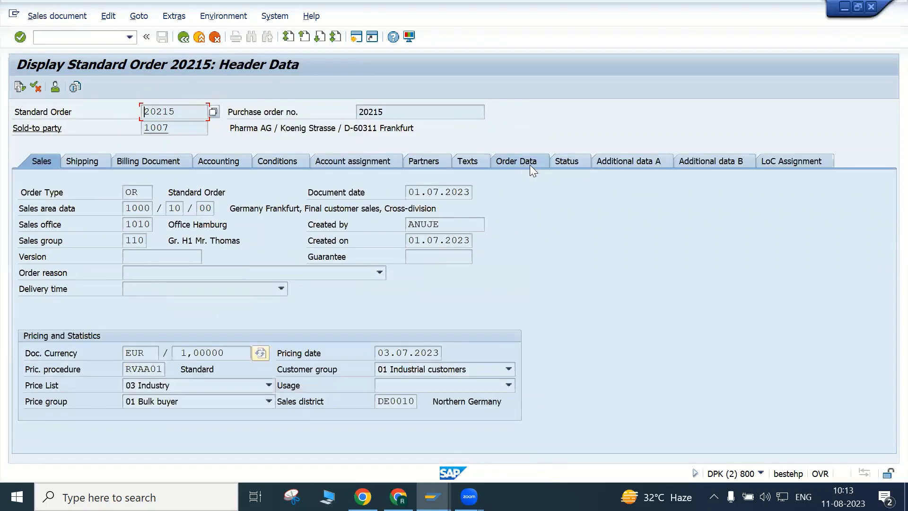
click(292, 162)
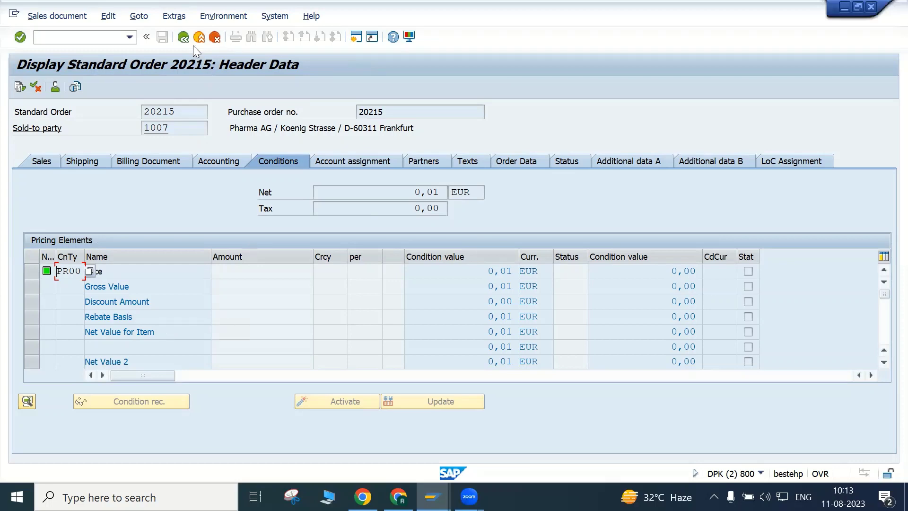
click(184, 38)
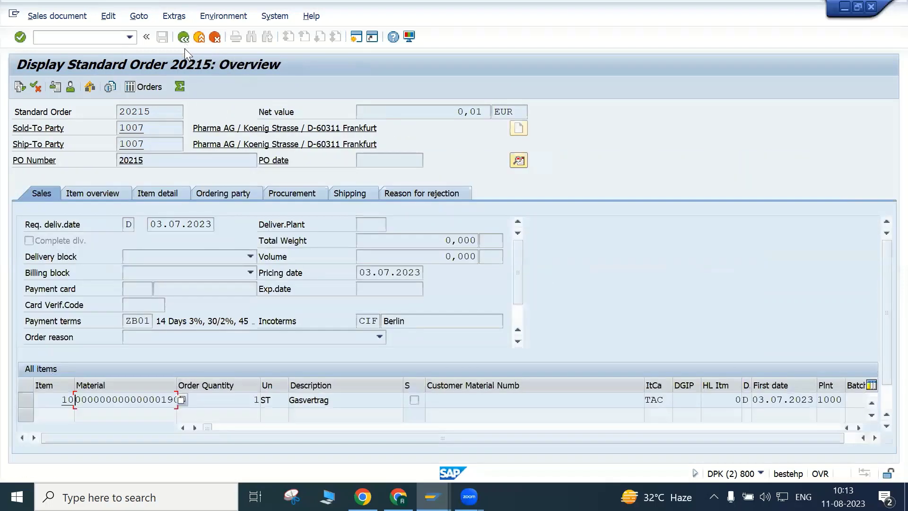
Step: Switch back to the condition type PR00 details and review its settings from Control data 1 through Control data 2
click(433, 497)
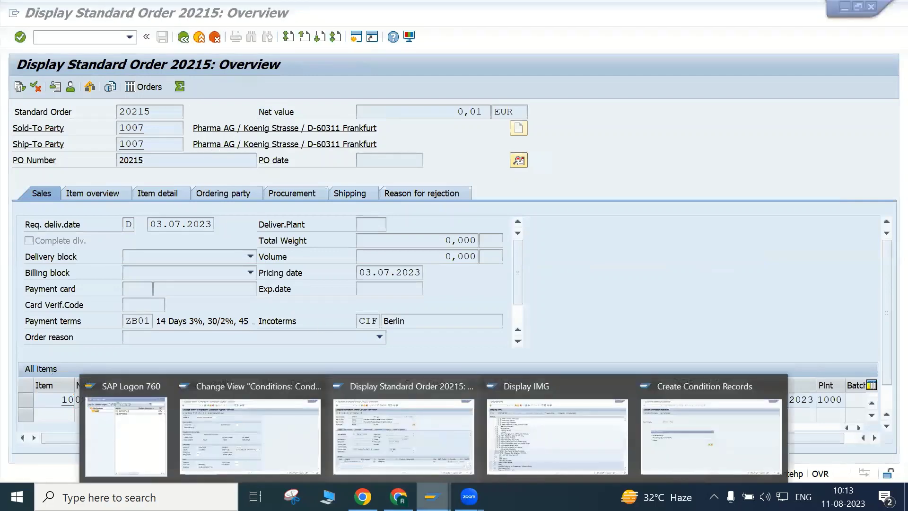
click(301, 436)
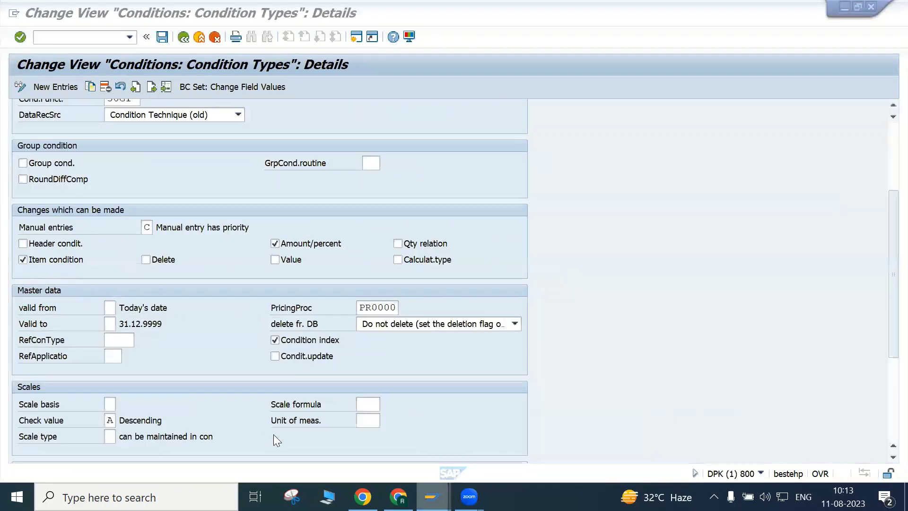
scroll(236, 406, down, 5)
scroll(230, 402, up, 10)
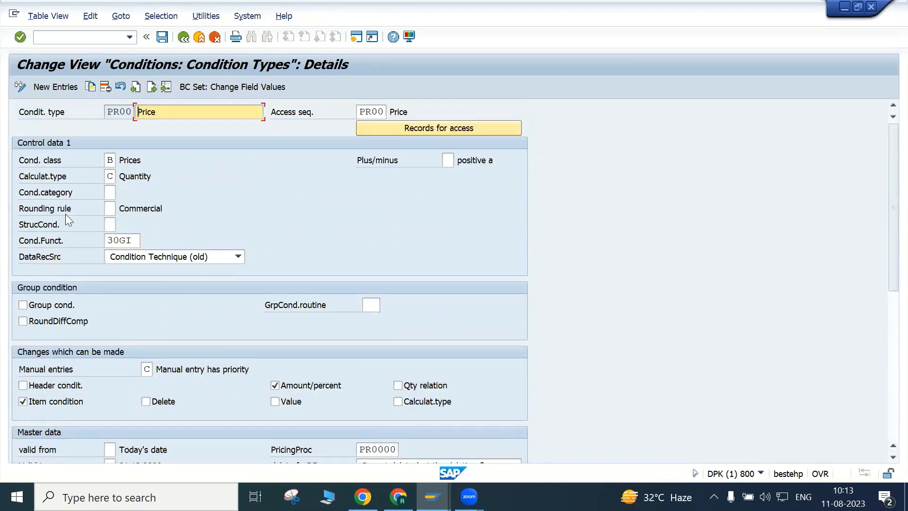
scroll(162, 378, down, 8)
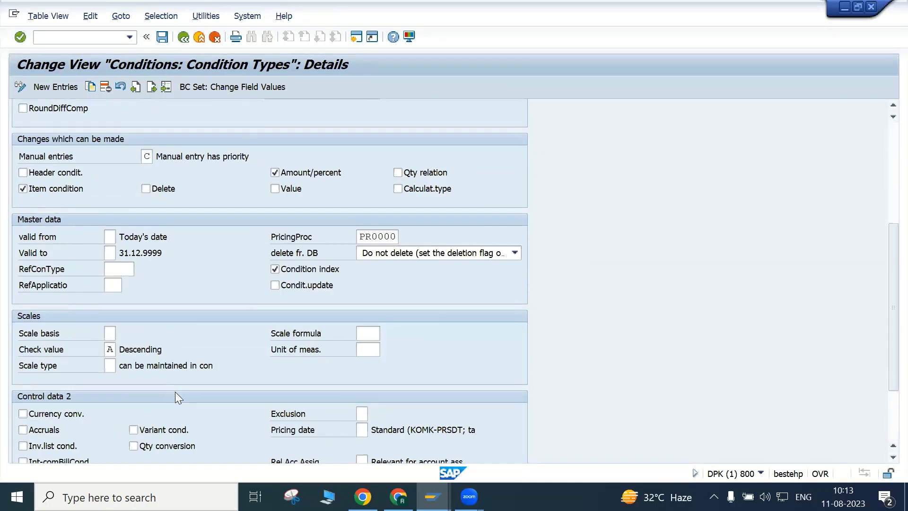
scroll(175, 392, down, 4)
scroll(176, 393, up, 12)
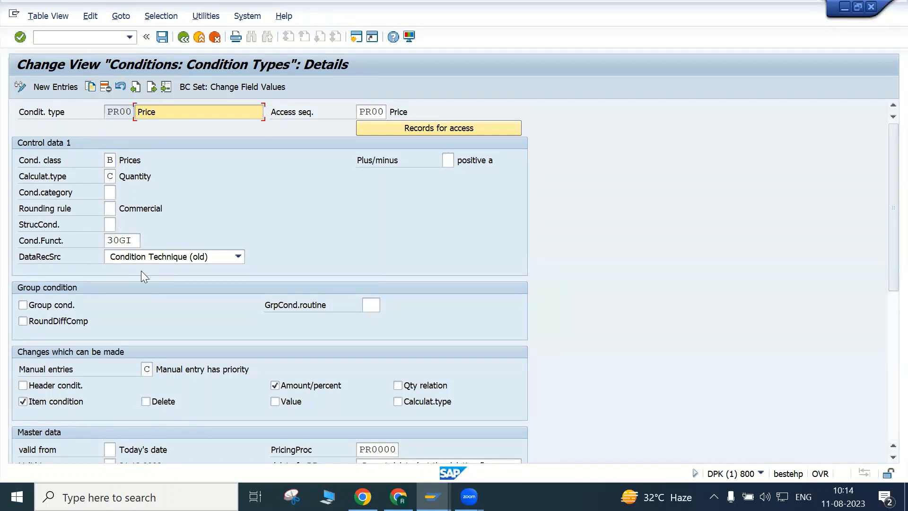
Step: Leave the condition type maintenance and return to the IMG structure
click(184, 39)
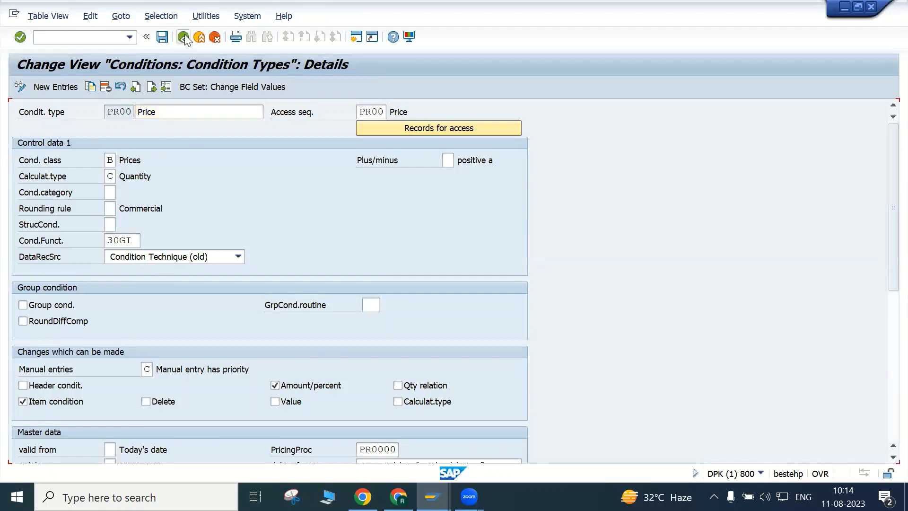
click(183, 36)
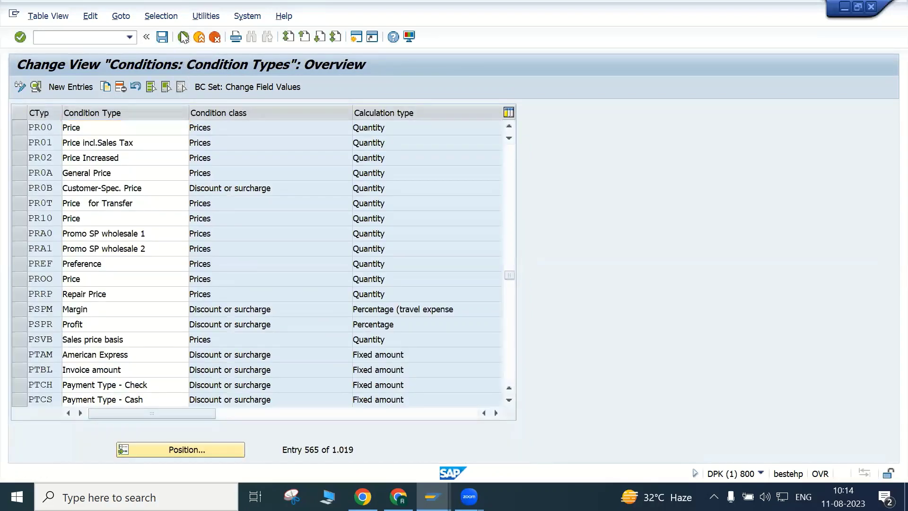
click(535, 113)
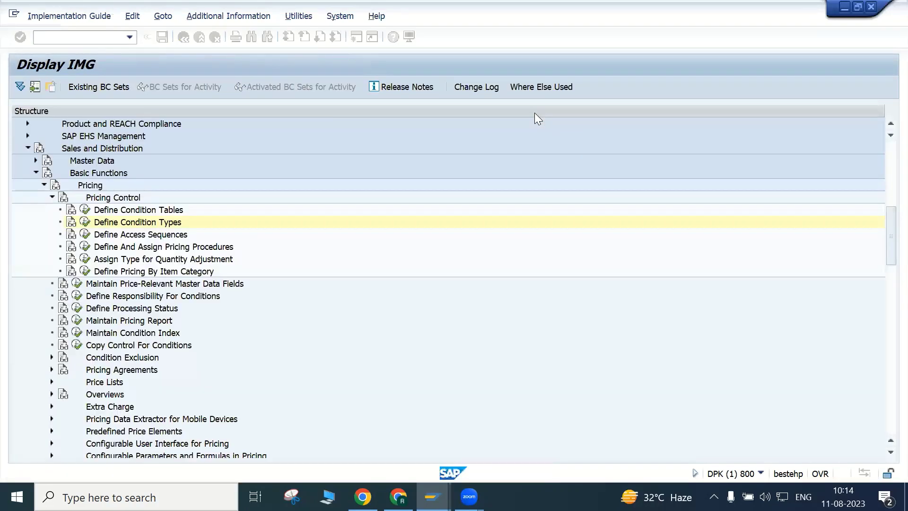